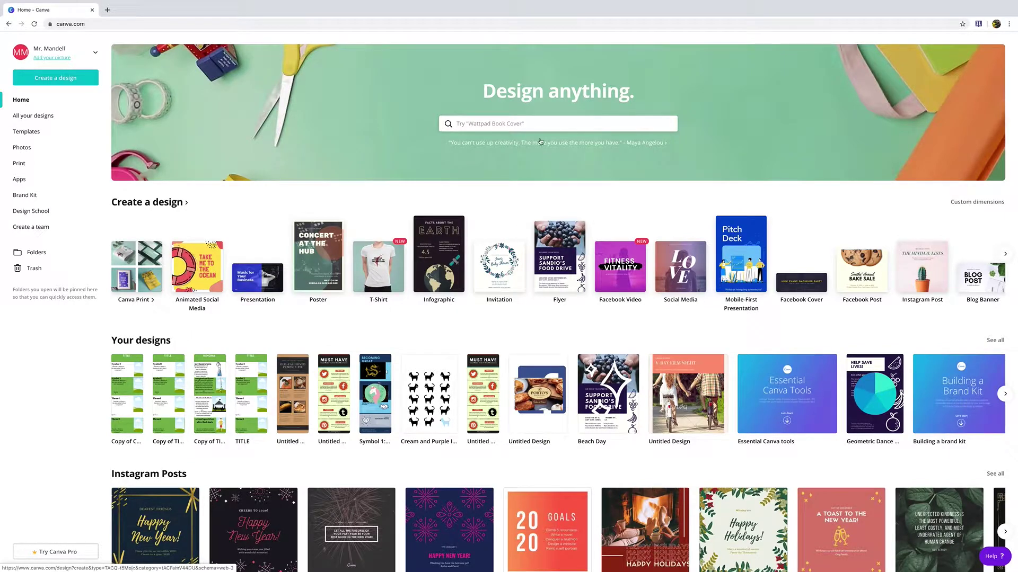
Search 'info' and open a blank Infographic design
{"action": "left_click", "coordinate": [512, 124]}
{"action": "type", "text": "info"}
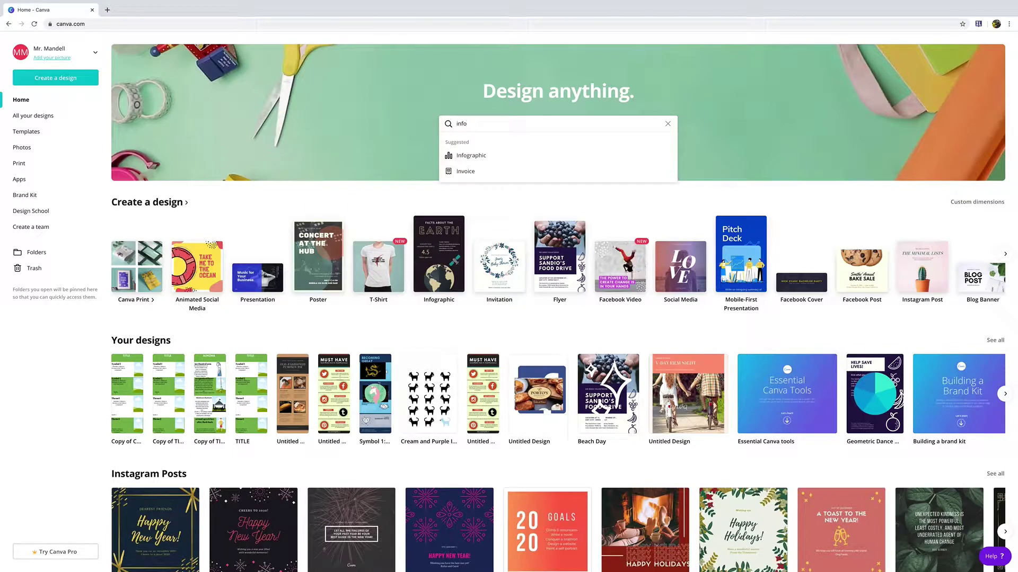
{"action": "left_click", "coordinate": [474, 157]}
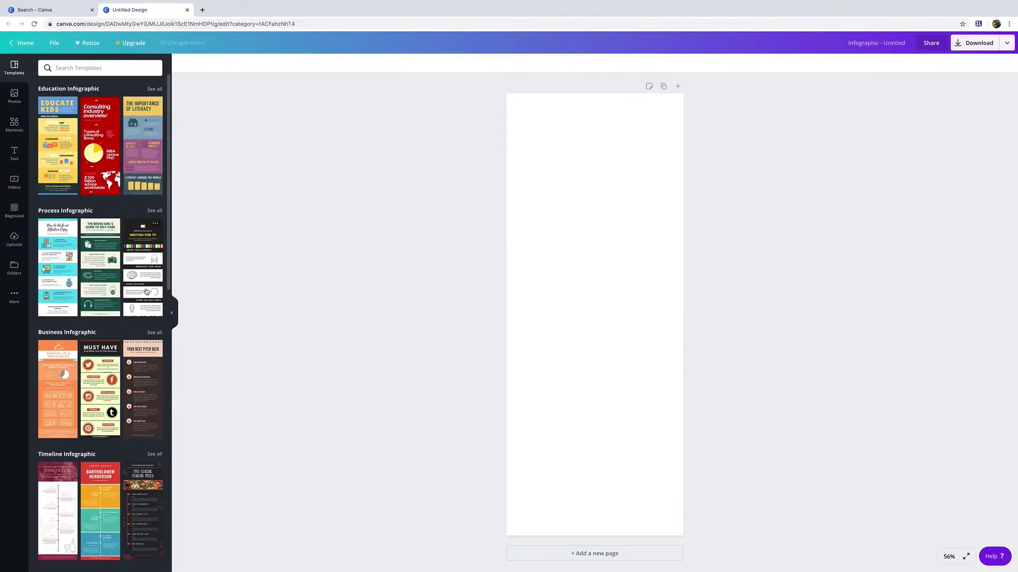
Browse the infographic templates and apply 'The Importance of Literacy'
{"action": "scroll", "coordinate": [153, 222], "scroll_direction": "down", "scroll_amount": 10}
{"action": "scroll", "coordinate": [151, 287], "scroll_direction": "down", "scroll_amount": 10}
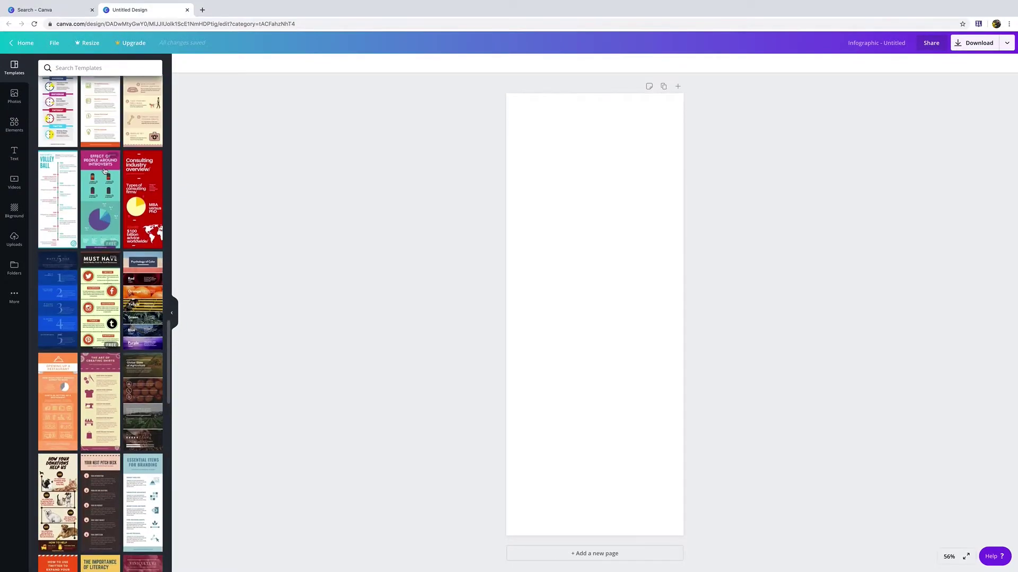
{"action": "scroll", "coordinate": [106, 174], "scroll_direction": "up", "scroll_amount": 15}
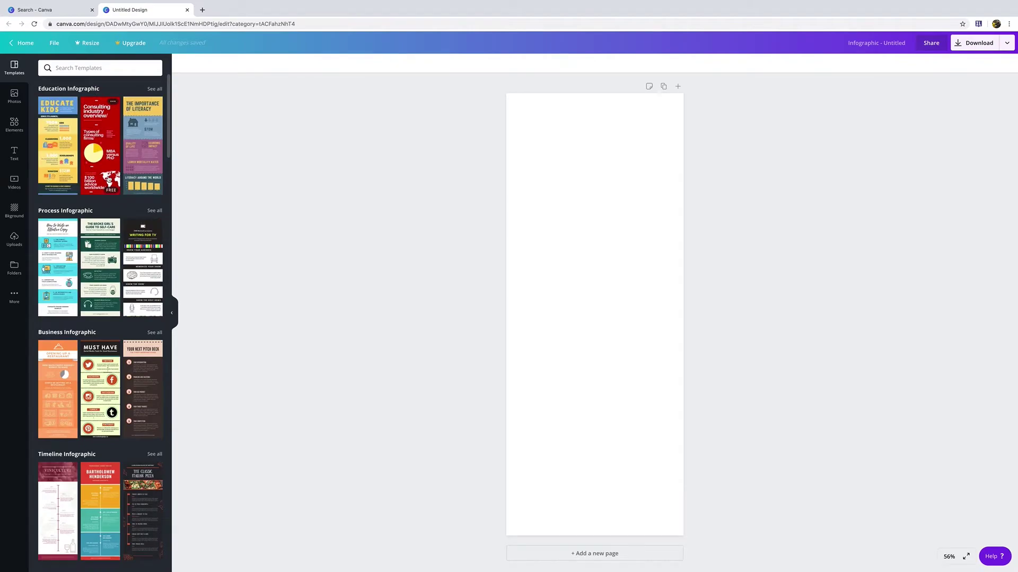
{"action": "left_click", "coordinate": [145, 150]}
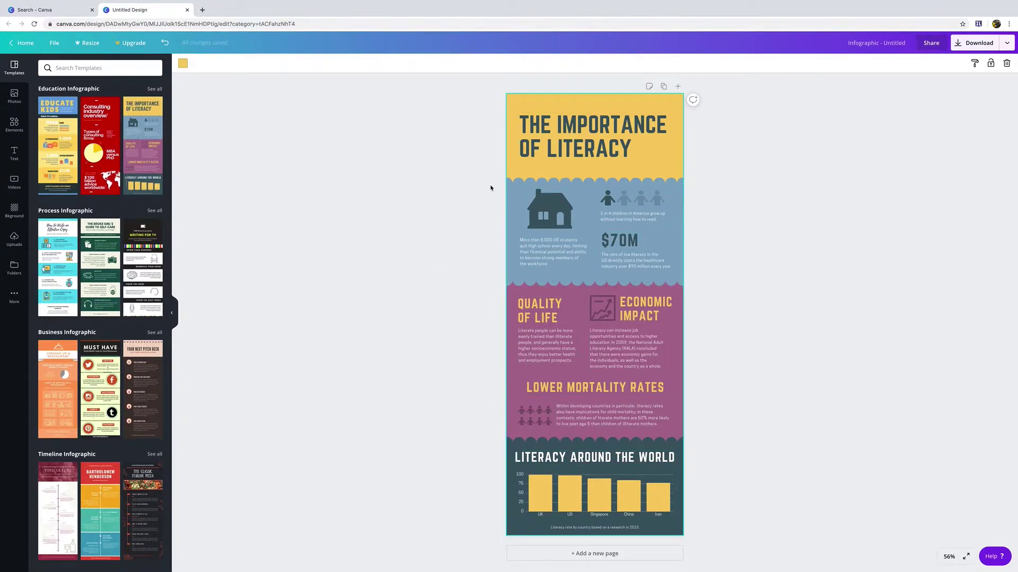
Shrink the headline from size 75 to 73.6, trying a tilt but keeping it upright
{"action": "left_click", "coordinate": [609, 151]}
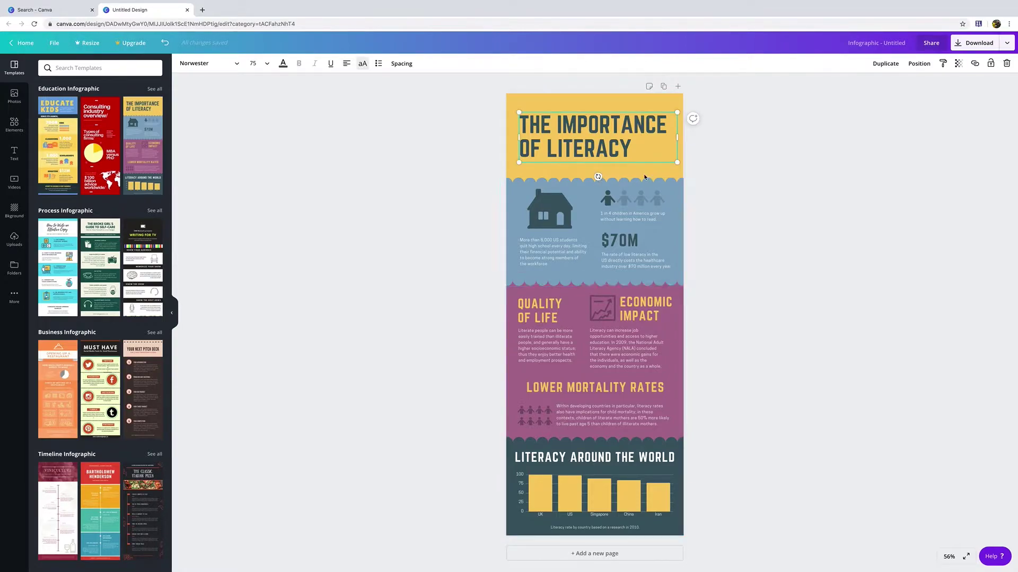
{"action": "left_click", "coordinate": [661, 171]}
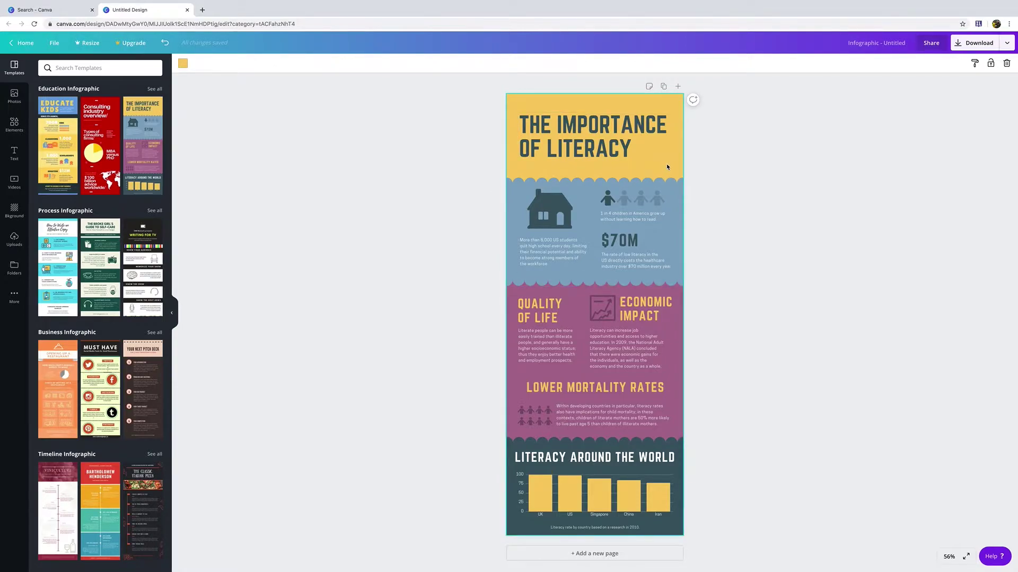
{"action": "left_click", "coordinate": [622, 155]}
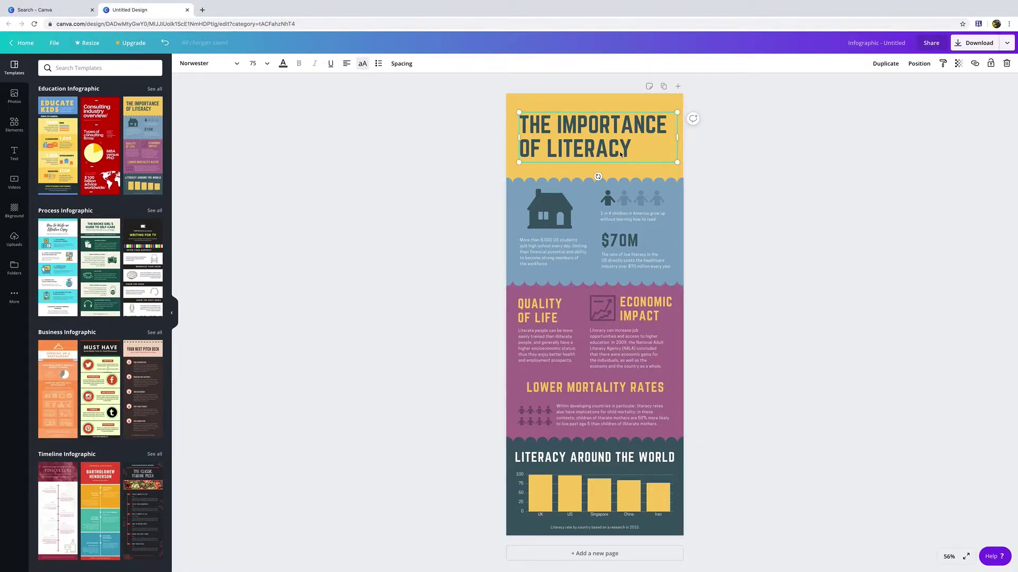
{"action": "key", "text": "Escape"}
{"action": "left_click", "coordinate": [583, 114]}
{"action": "mouse_move", "coordinate": [674, 163]}
{"action": "left_mouse_down"}
{"action": "mouse_move", "coordinate": [655, 138]}
{"action": "mouse_move", "coordinate": [676, 137]}
{"action": "mouse_move", "coordinate": [676, 161]}
{"action": "left_mouse_up"}
{"action": "mouse_move", "coordinate": [598, 176]}
{"action": "left_mouse_down"}
{"action": "mouse_move", "coordinate": [641, 169]}
{"action": "mouse_move", "coordinate": [599, 166]}
{"action": "left_mouse_up"}
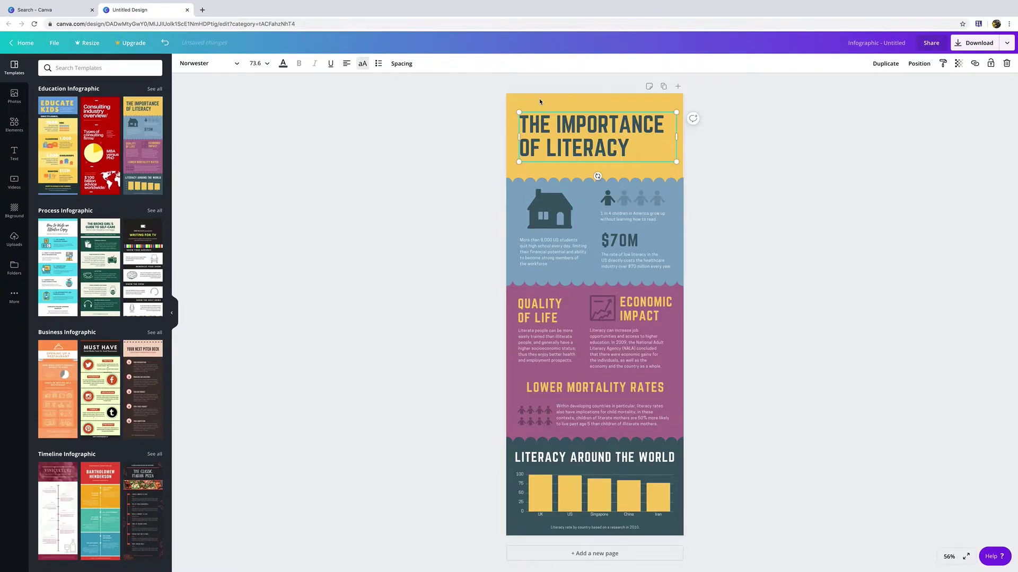
{"action": "left_click", "coordinate": [540, 101]}
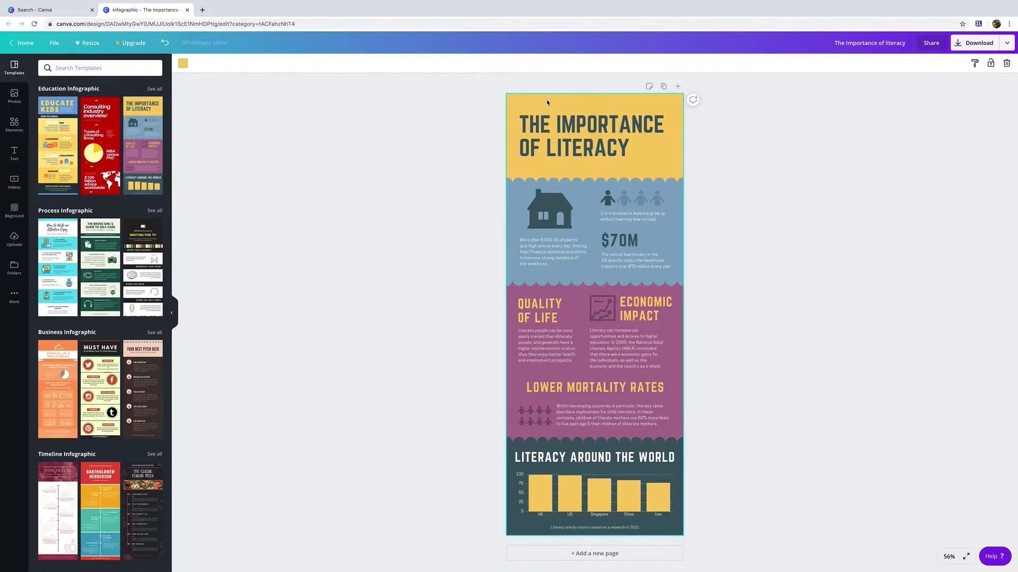
Recolour the yellow header background hot pink after trying several colour swatches
{"action": "left_click", "coordinate": [183, 64]}
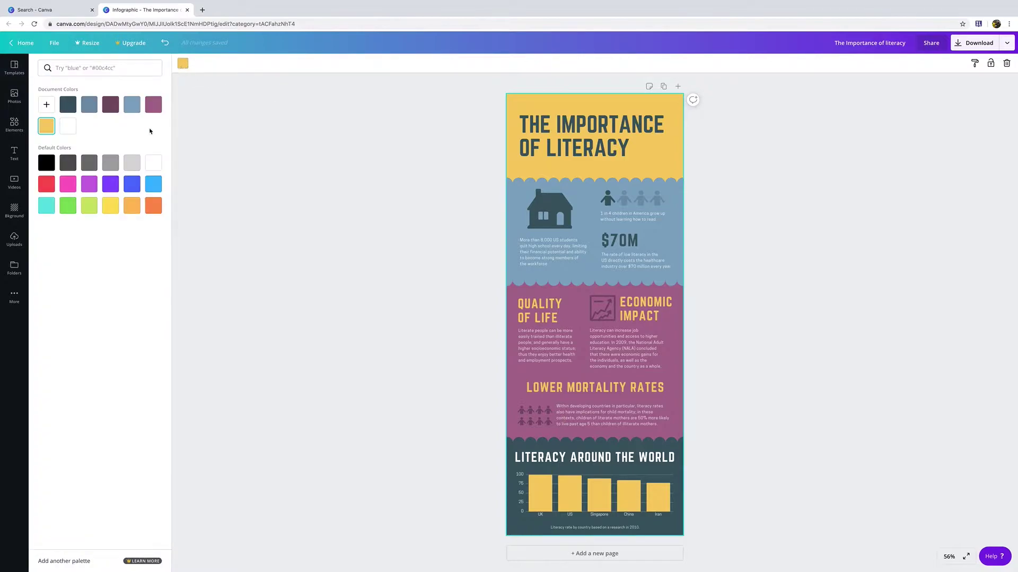
{"action": "left_click", "coordinate": [132, 105]}
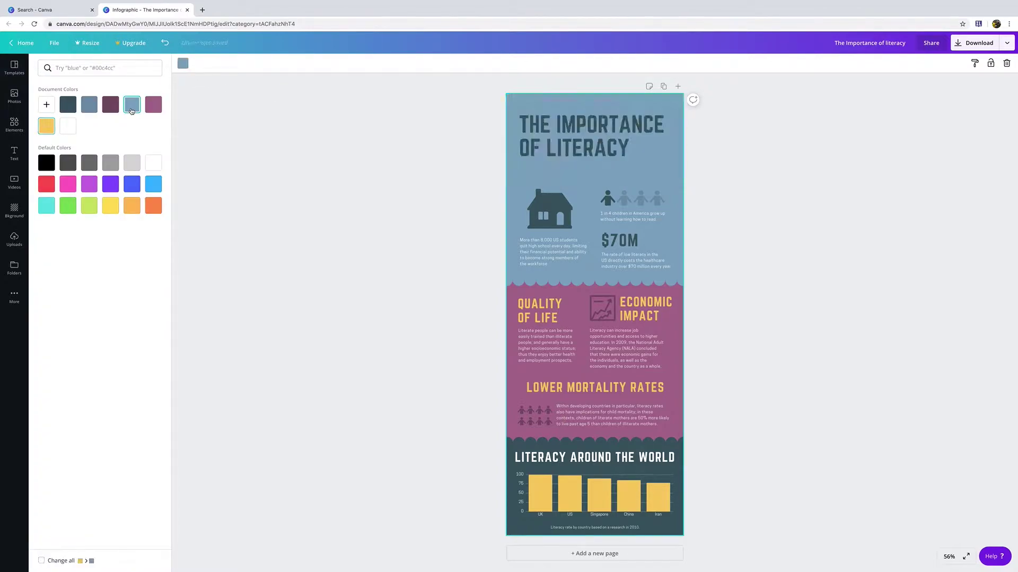
{"action": "left_click", "coordinate": [153, 111]}
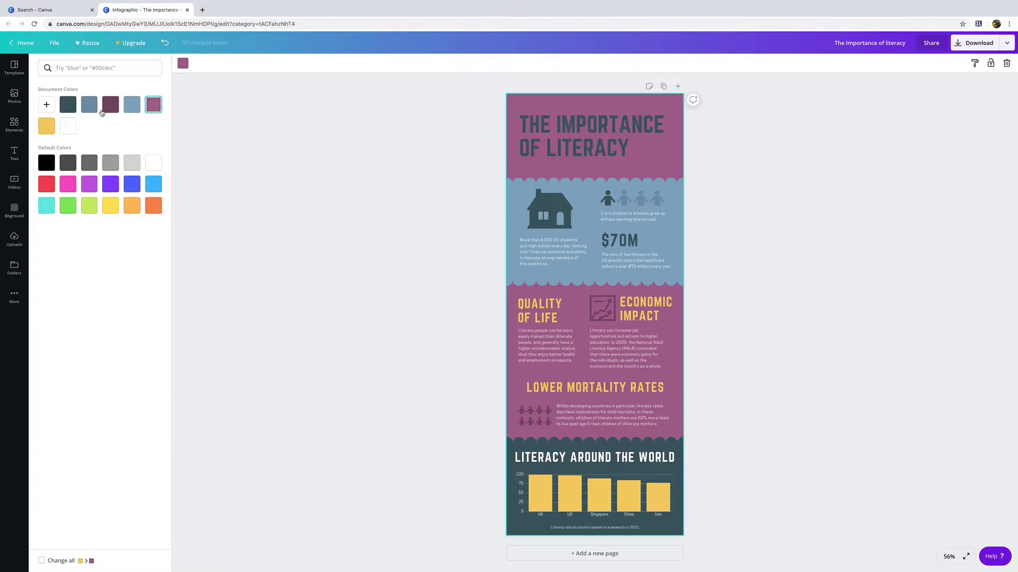
{"action": "left_click", "coordinate": [91, 111]}
{"action": "left_click", "coordinate": [111, 188]}
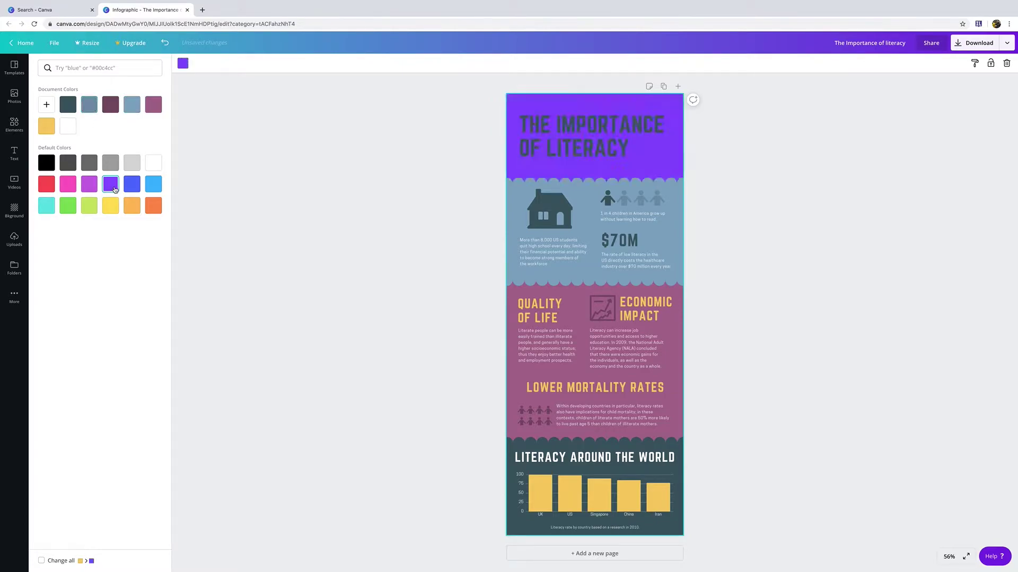
{"action": "left_click", "coordinate": [132, 186]}
{"action": "left_click", "coordinate": [68, 109]}
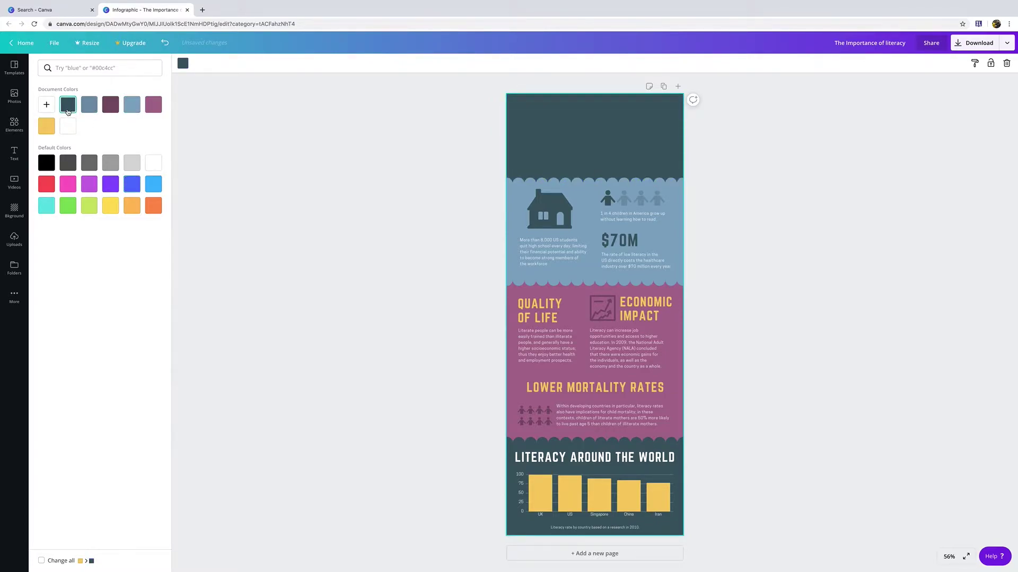
{"action": "left_click", "coordinate": [53, 128]}
{"action": "left_click", "coordinate": [68, 188]}
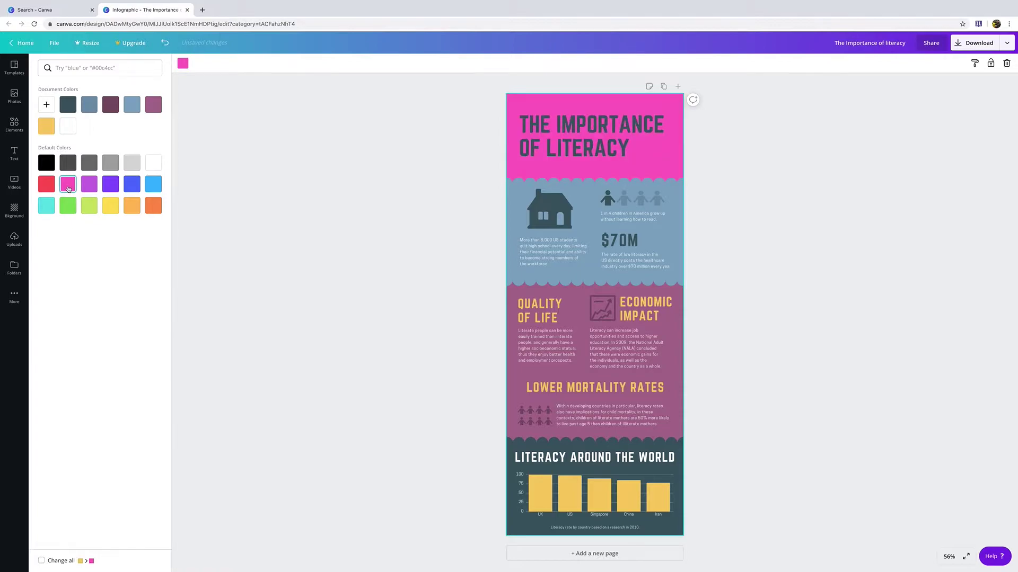
{"action": "left_click", "coordinate": [349, 175]}
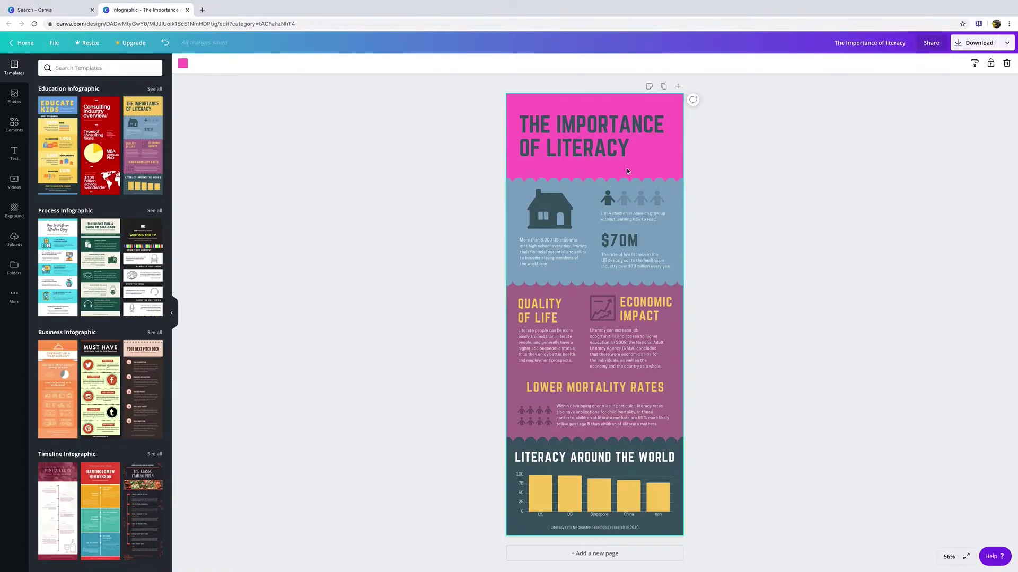
{"action": "left_click", "coordinate": [675, 194]}
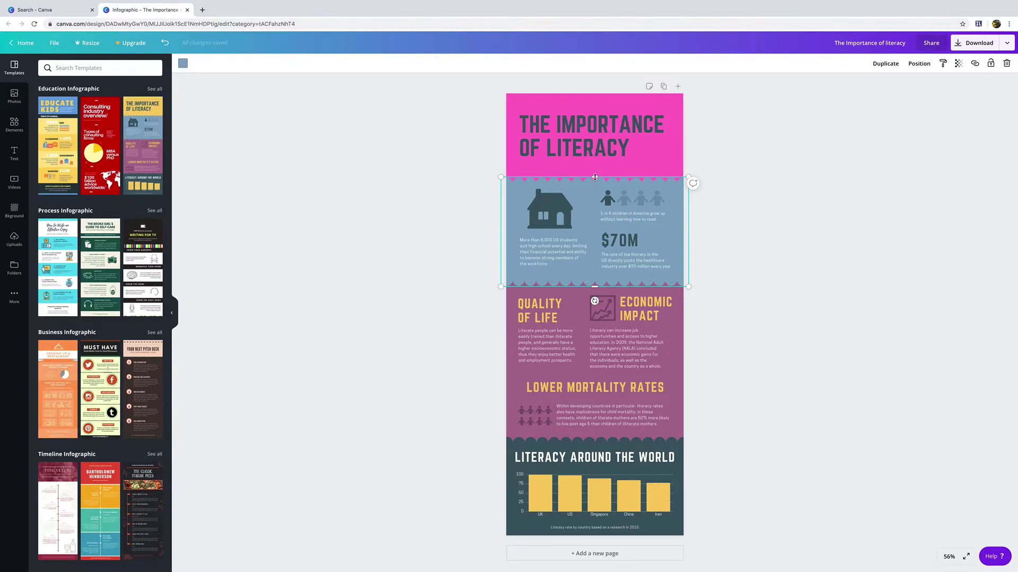
Extend the blue section upward behind the title and set the title font size to 48
{"action": "left_click_drag", "start_coordinate": [595, 177], "coordinate": [591, 125]}
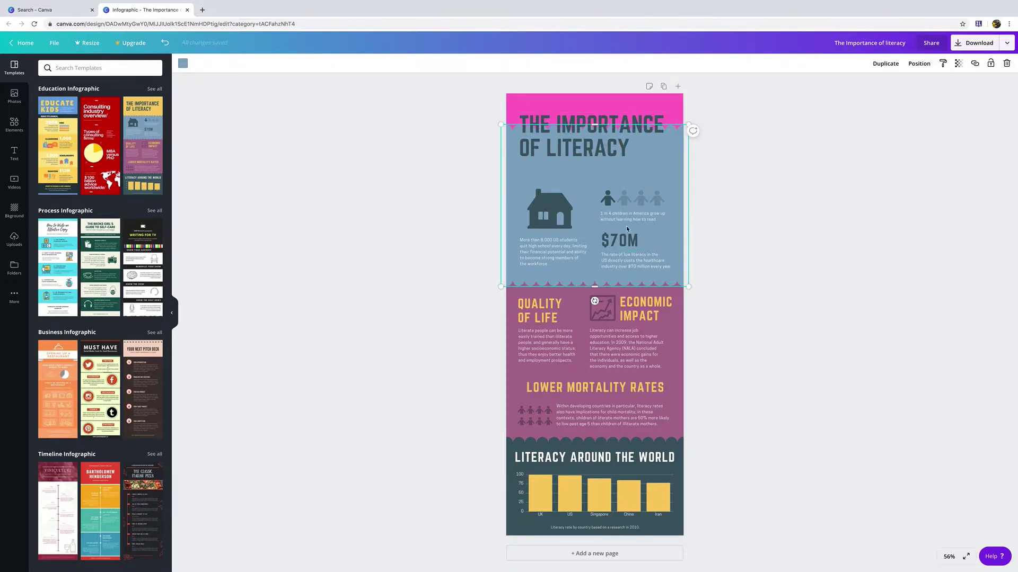
{"action": "left_click", "coordinate": [619, 150]}
{"action": "double_click", "coordinate": [620, 151]}
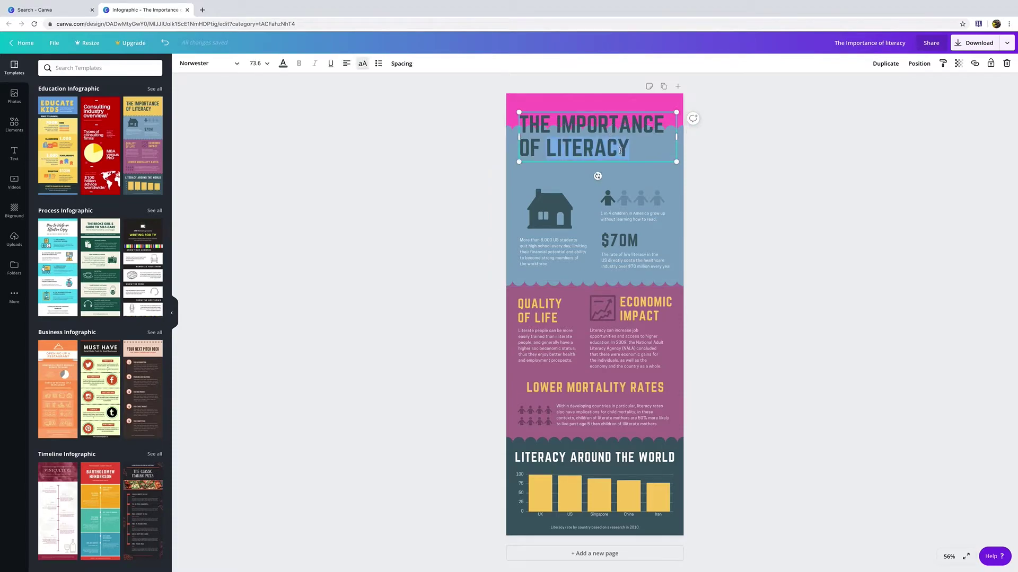
{"action": "left_click_drag", "start_coordinate": [620, 151], "coordinate": [520, 124]}
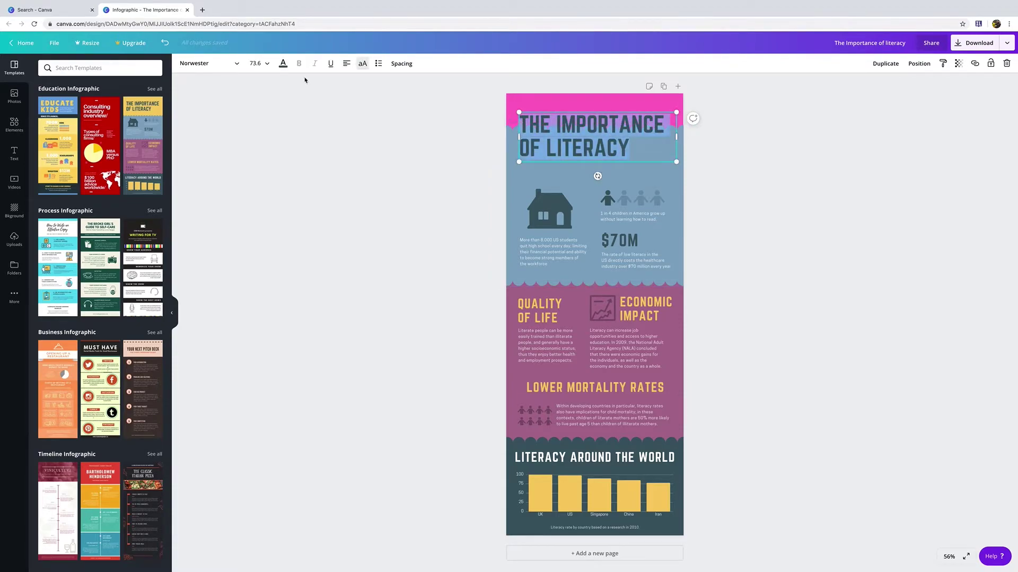
{"action": "left_click", "coordinate": [255, 63]}
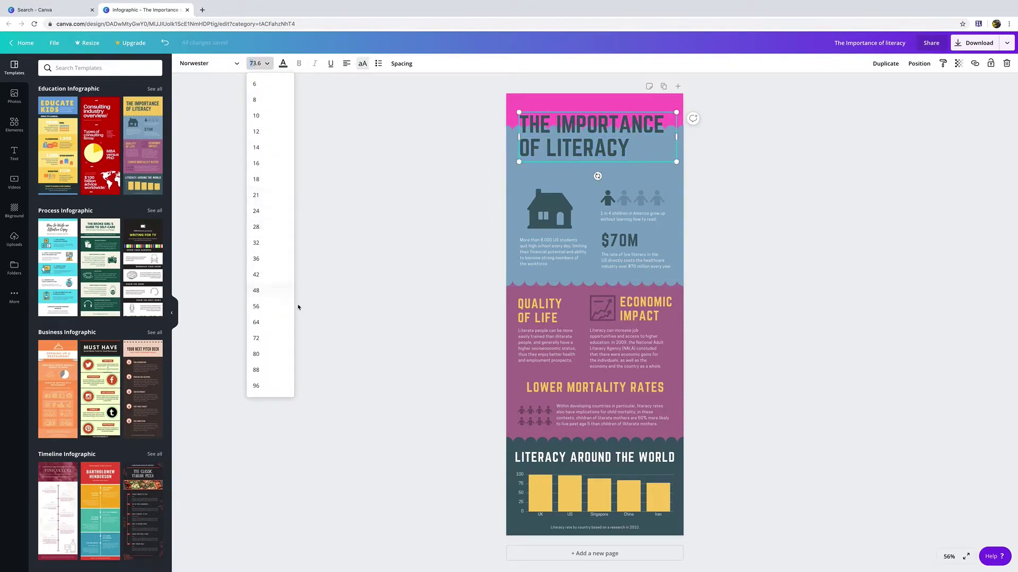
{"action": "left_click", "coordinate": [263, 291]}
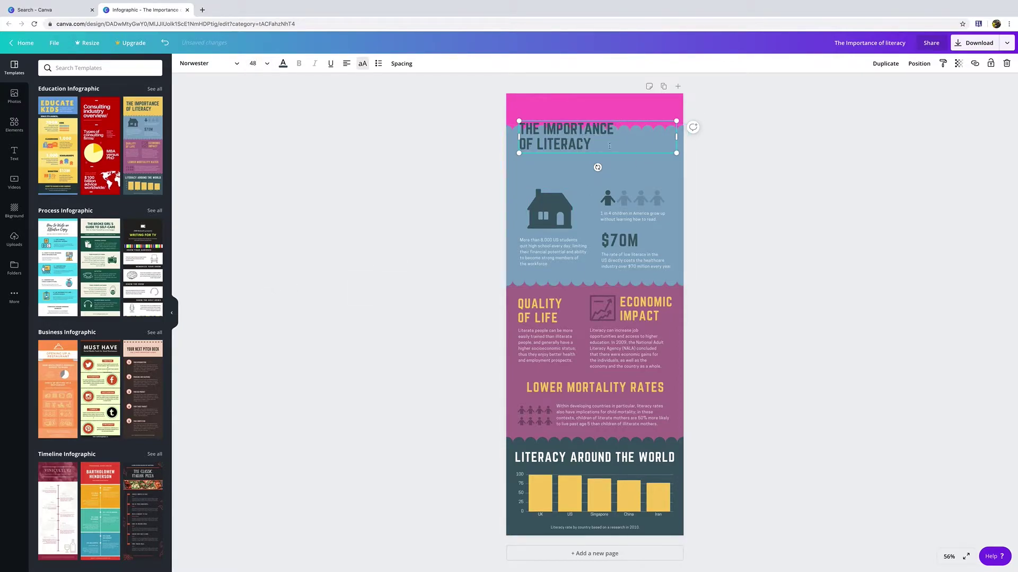
Move the title up into the pink strip and centre-align its text
{"action": "left_click_drag", "start_coordinate": [676, 137], "coordinate": [674, 137]}
{"action": "left_click_drag", "start_coordinate": [614, 121], "coordinate": [612, 95]}
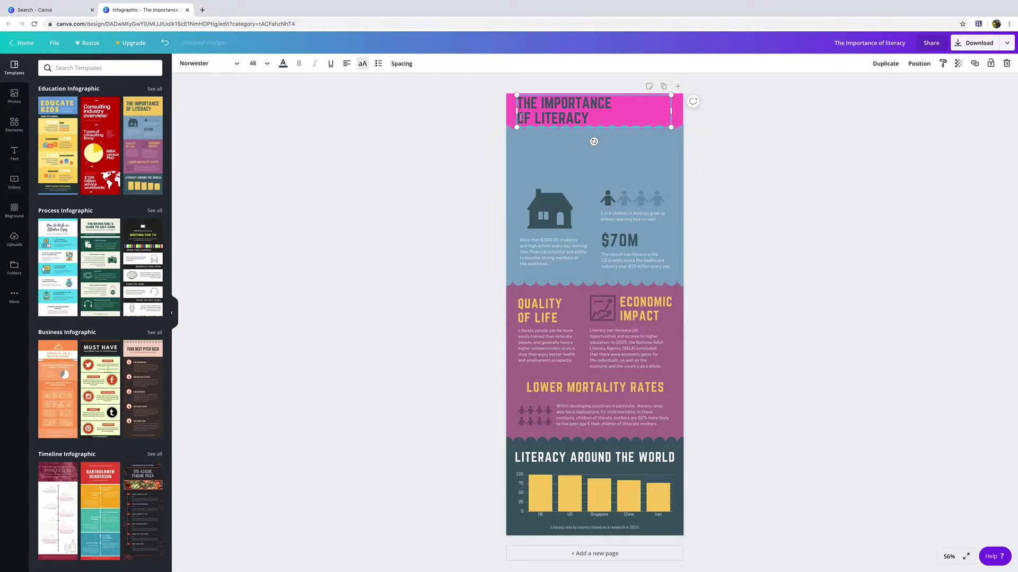
{"action": "left_click", "coordinate": [346, 64]}
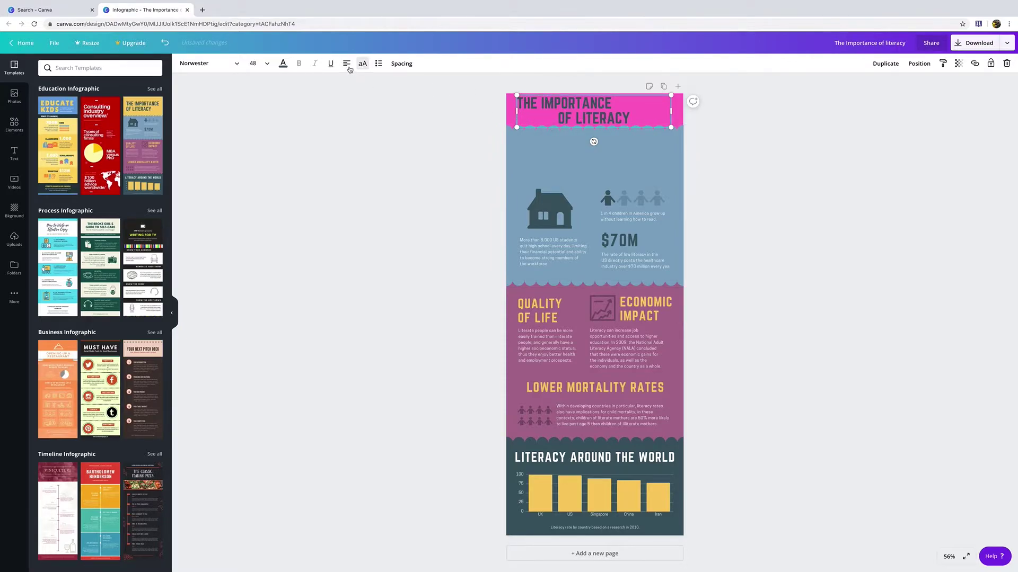
{"action": "left_click", "coordinate": [347, 64]}
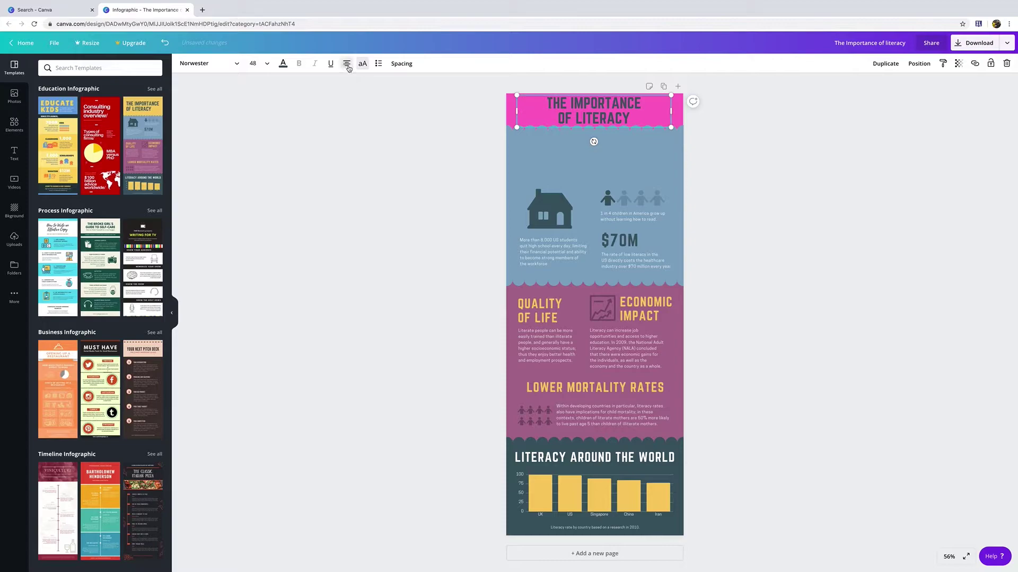
{"action": "left_click", "coordinate": [718, 154]}
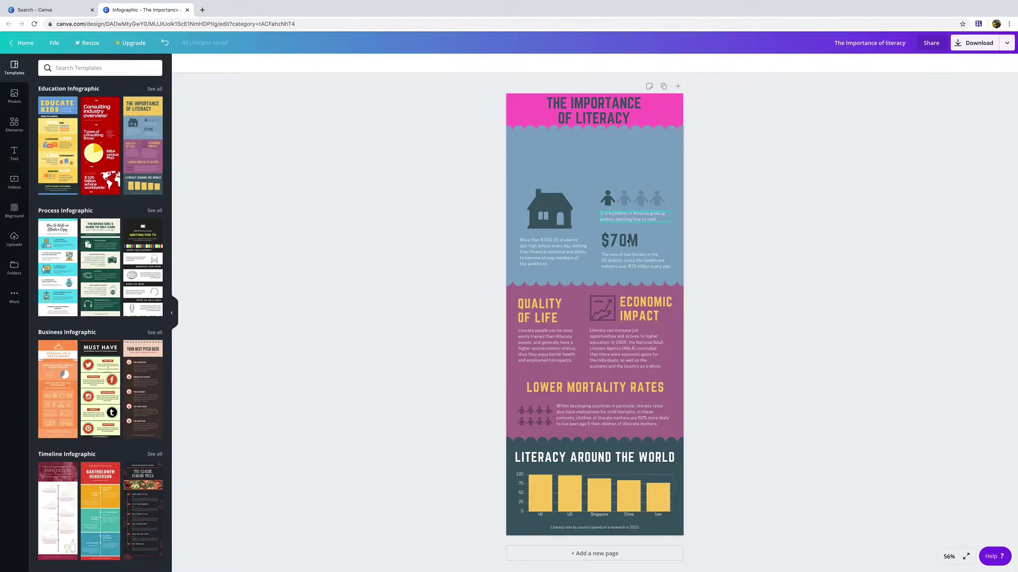
Raise the blue section's bottom edge slightly, exposing pink below
{"action": "left_click", "coordinate": [672, 263]}
{"action": "left_click_drag", "start_coordinate": [686, 283], "coordinate": [683, 273]}
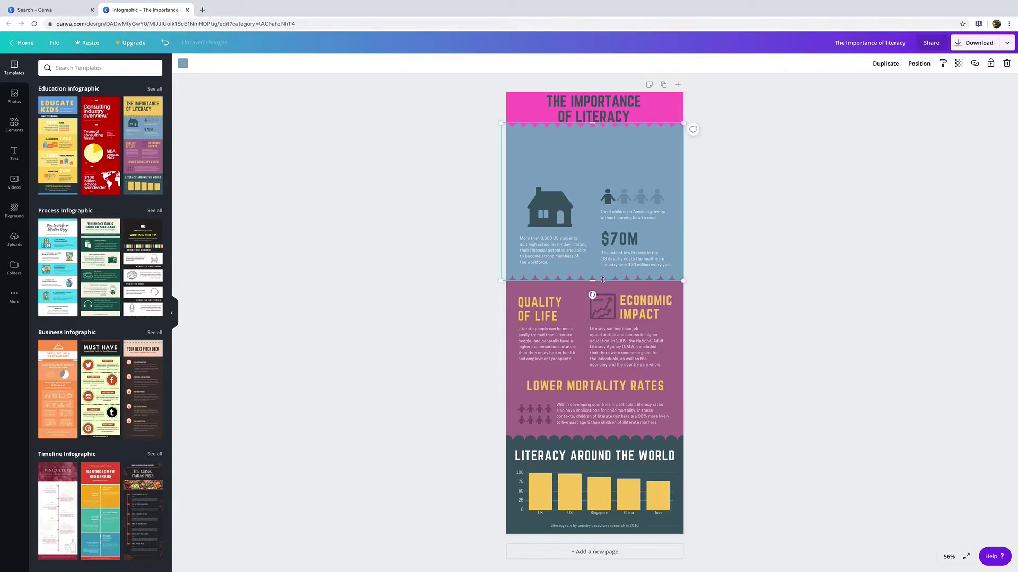
{"action": "mouse_move", "coordinate": [603, 280]}
{"action": "left_mouse_down"}
{"action": "mouse_move", "coordinate": [594, 200]}
{"action": "mouse_move", "coordinate": [595, 280]}
{"action": "left_mouse_up"}
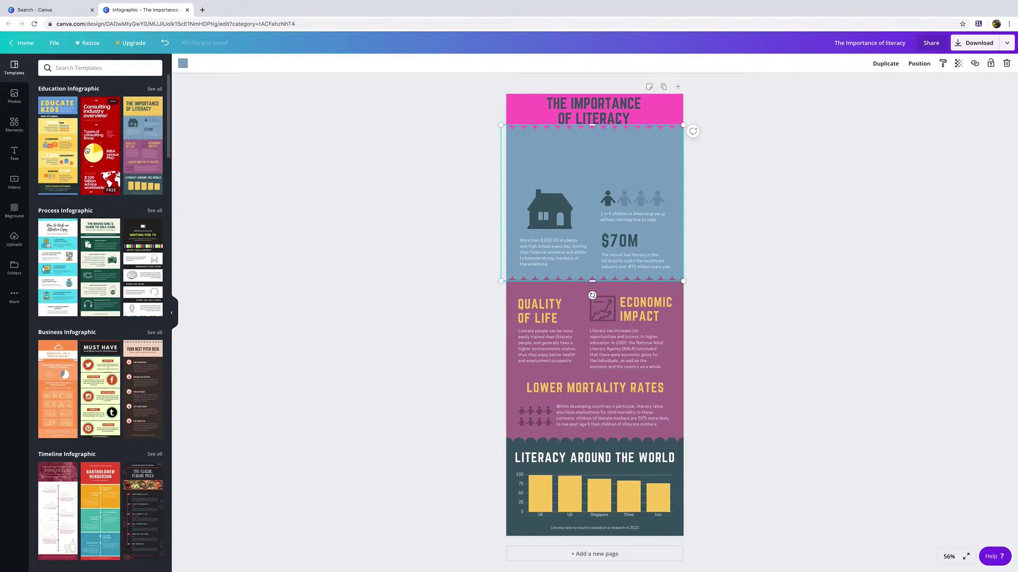
Apply the Educate Kids template, then undo back to the literacy design
{"action": "left_click", "coordinate": [64, 142]}
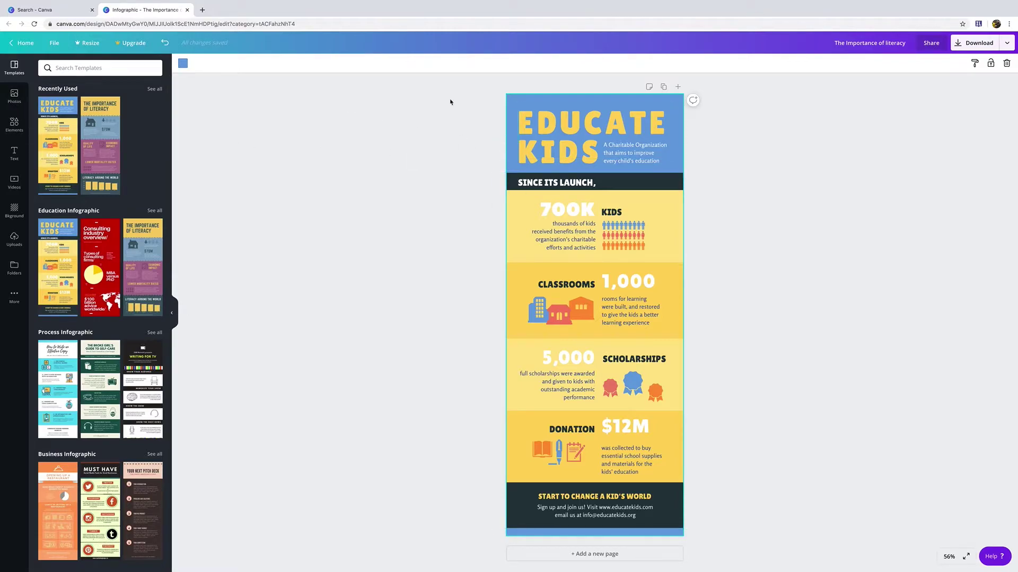
{"action": "left_click", "coordinate": [165, 43]}
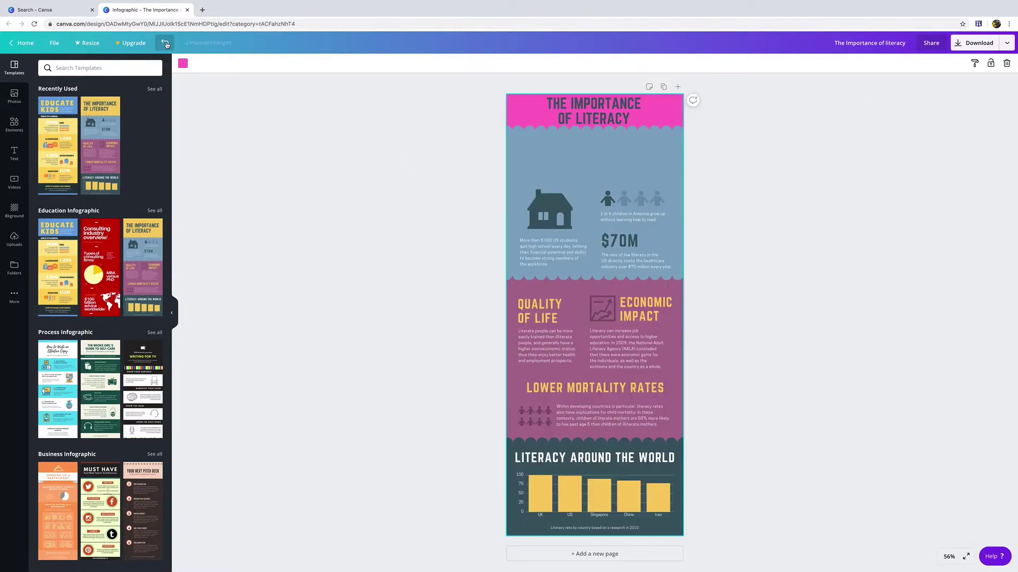
{"action": "left_click", "coordinate": [11, 101]}
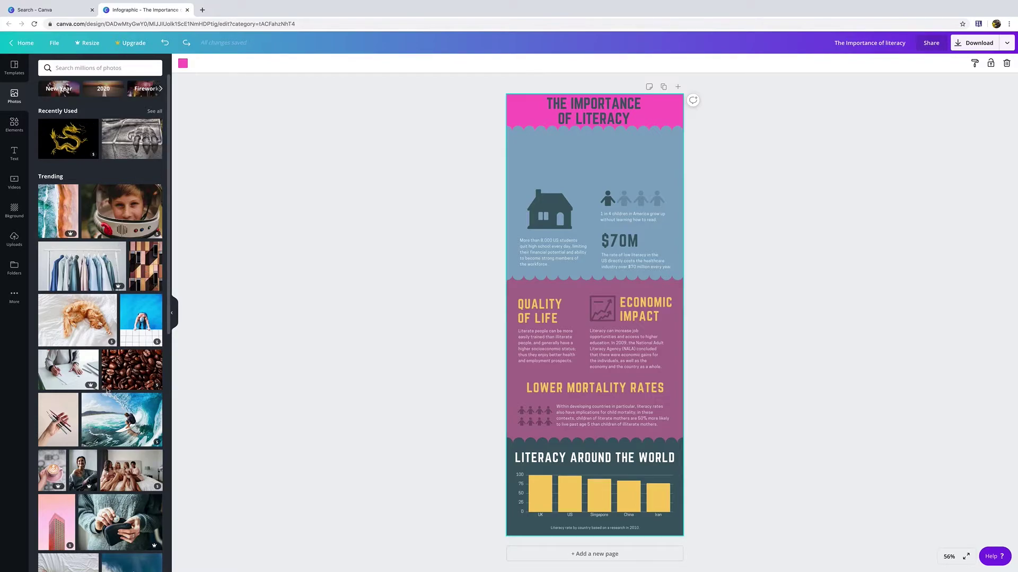
Add the ginger cat stock photo after viewing its details, then delete it
{"action": "mouse_move", "coordinate": [113, 345]}
{"action": "left_click", "coordinate": [110, 301]}
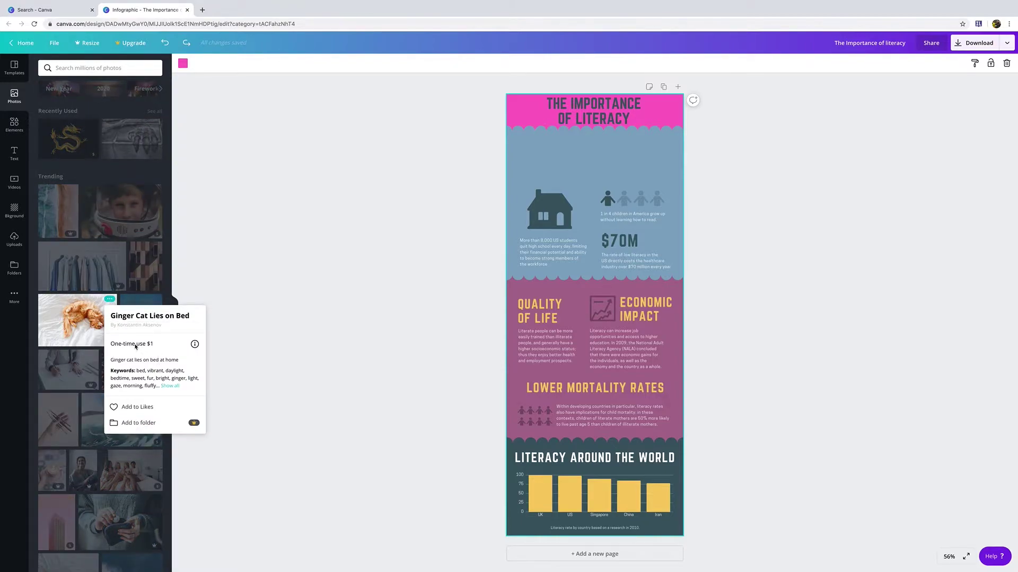
{"action": "left_click", "coordinate": [85, 318]}
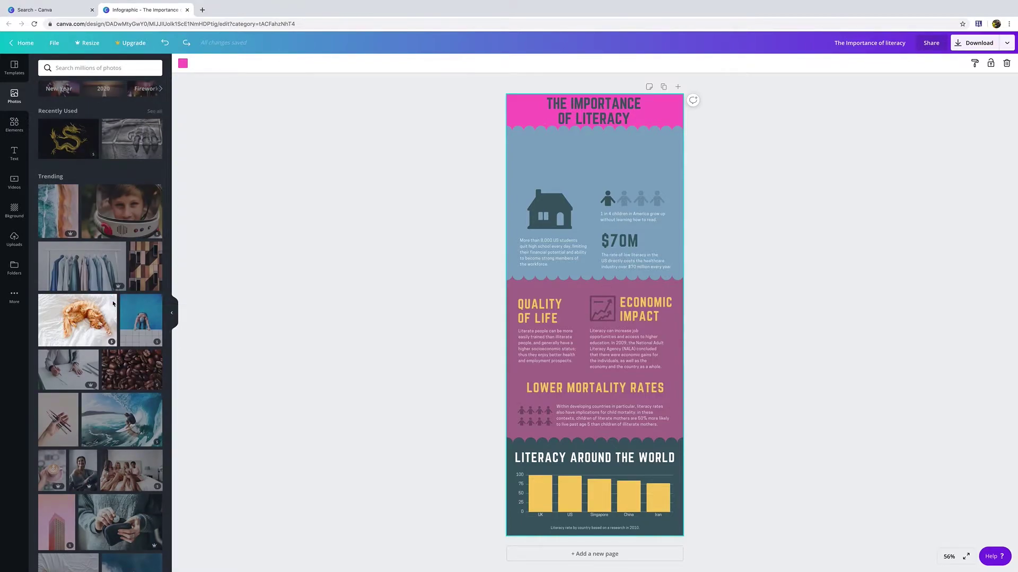
{"action": "left_click", "coordinate": [85, 318]}
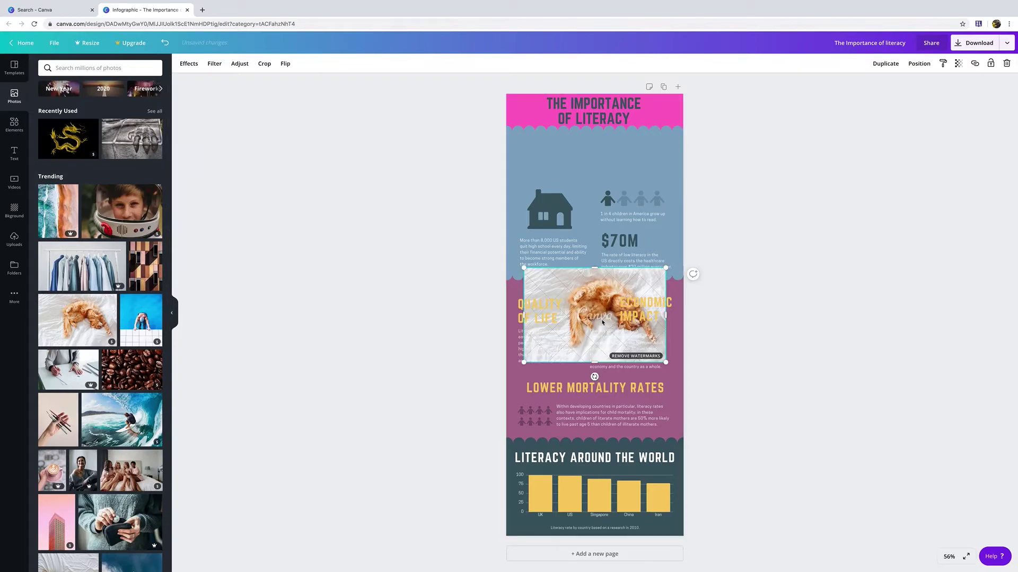
{"action": "key", "text": "Delete"}
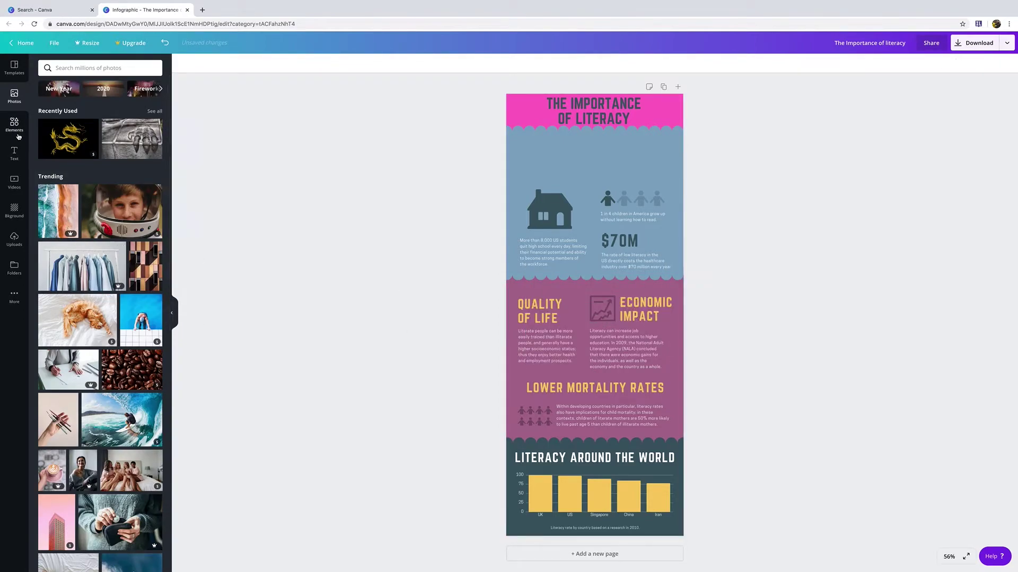
Place a two-column grid from Elements > Grids onto the blue section
{"action": "left_click", "coordinate": [14, 125]}
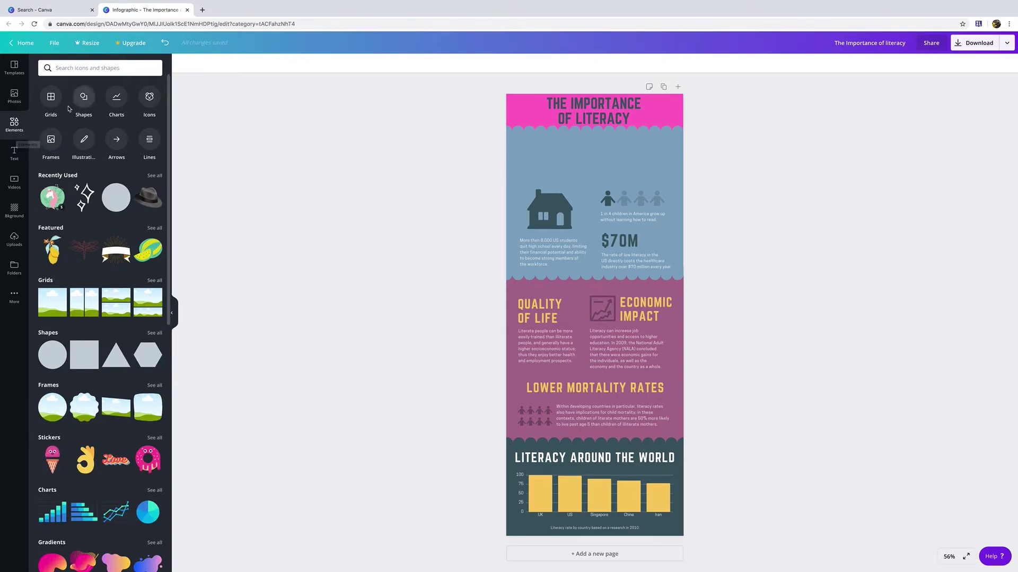
{"action": "left_click", "coordinate": [52, 101]}
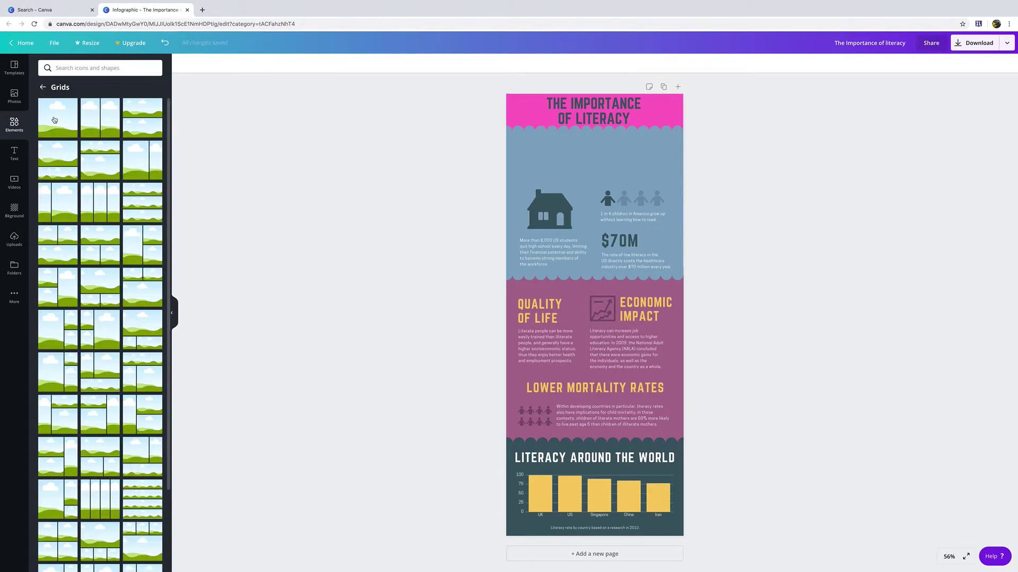
{"action": "left_click_drag", "start_coordinate": [54, 120], "coordinate": [558, 155]}
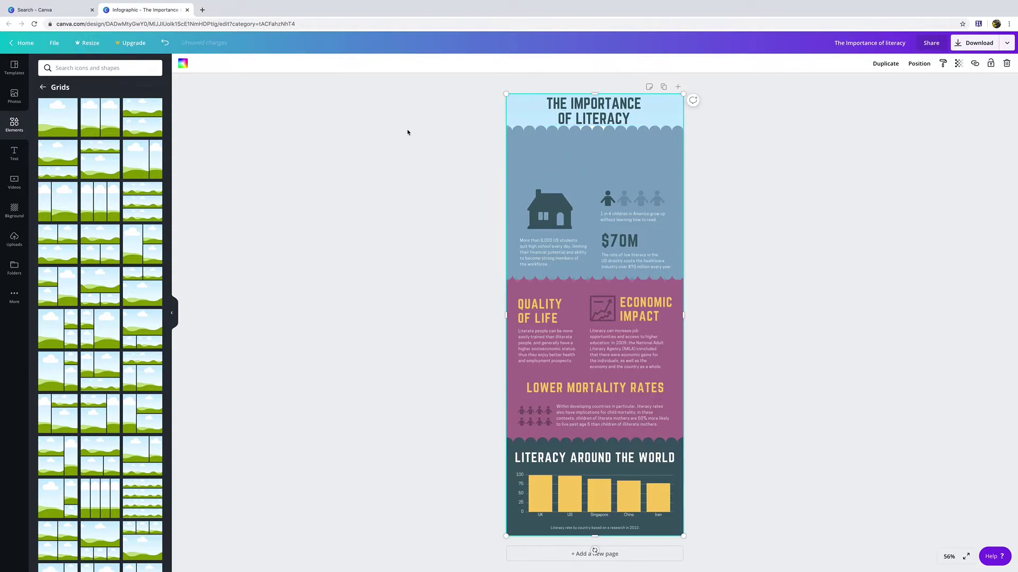
{"action": "left_click", "coordinate": [165, 42]}
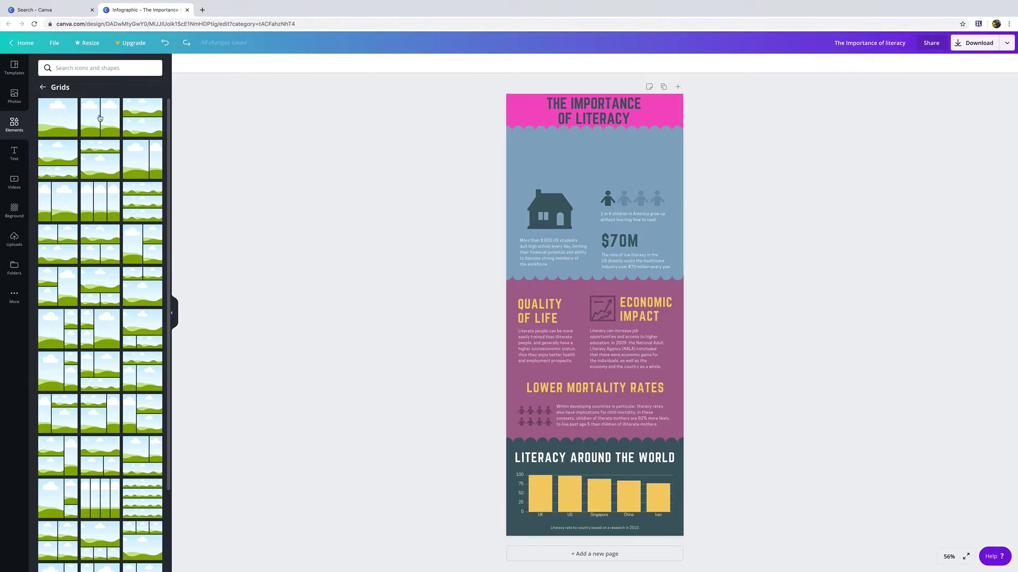
{"action": "left_click_drag", "start_coordinate": [97, 117], "coordinate": [613, 277]}
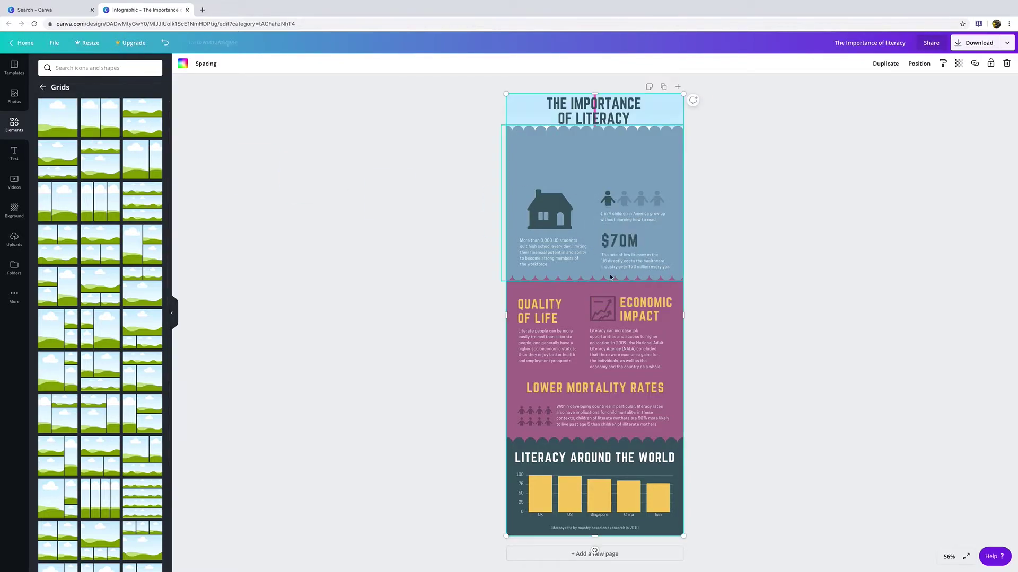
{"action": "left_click", "coordinate": [668, 227]}
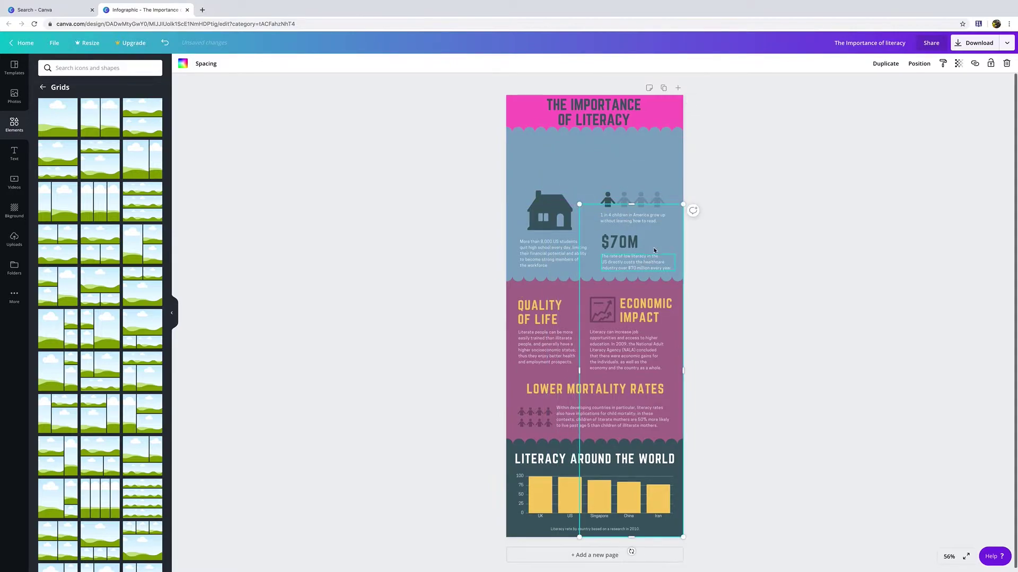
{"action": "left_click", "coordinate": [682, 224]}
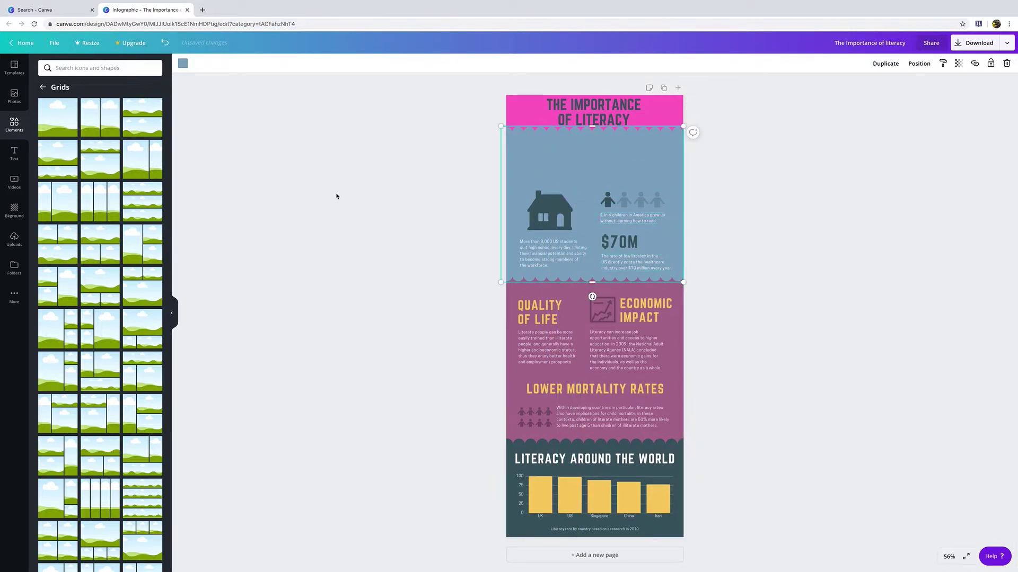
{"action": "left_click", "coordinate": [165, 43]}
{"action": "left_click", "coordinate": [163, 44]}
{"action": "left_click", "coordinate": [186, 42]}
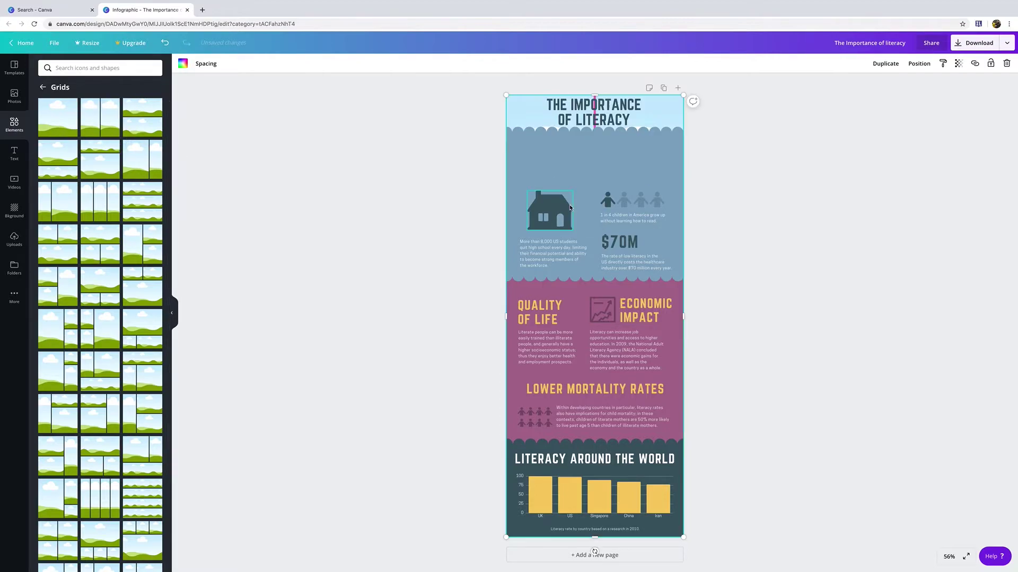
Bring the grid to the front and shrink it into the top-right of the blue section
{"action": "left_click", "coordinate": [917, 64]}
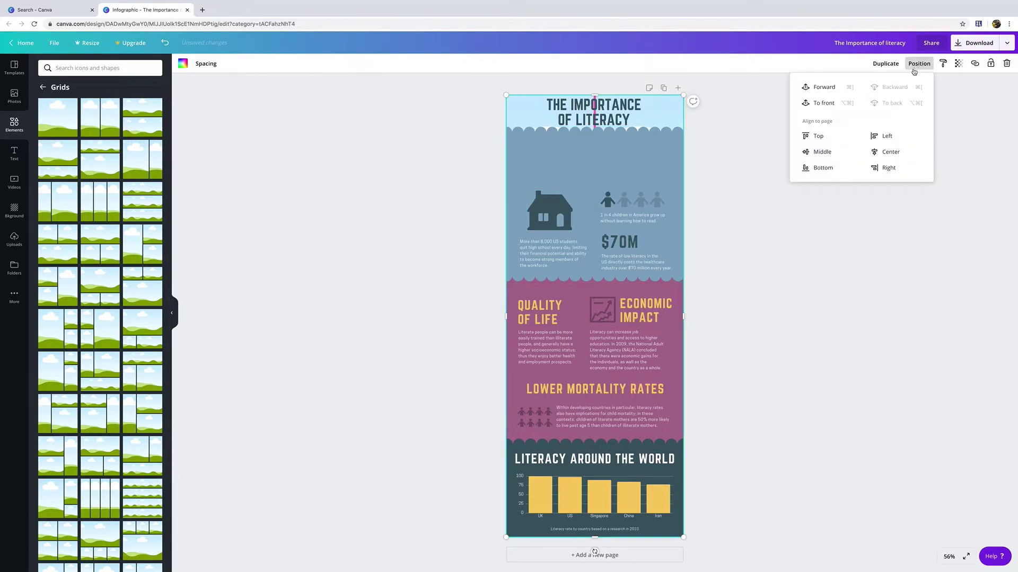
{"action": "left_click", "coordinate": [822, 104]}
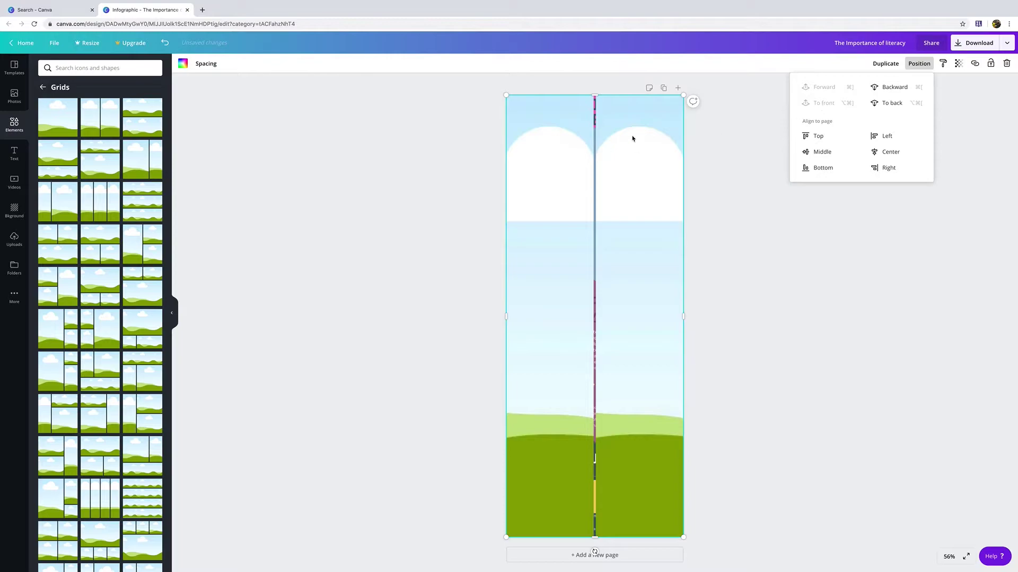
{"action": "left_click_drag", "start_coordinate": [682, 98], "coordinate": [620, 136]}
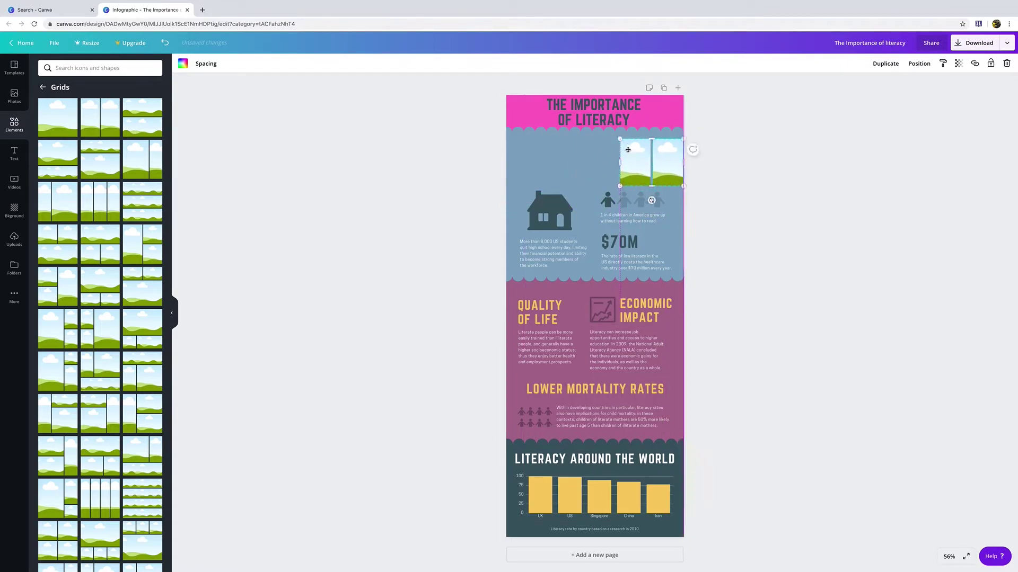
{"action": "left_click", "coordinate": [14, 97]}
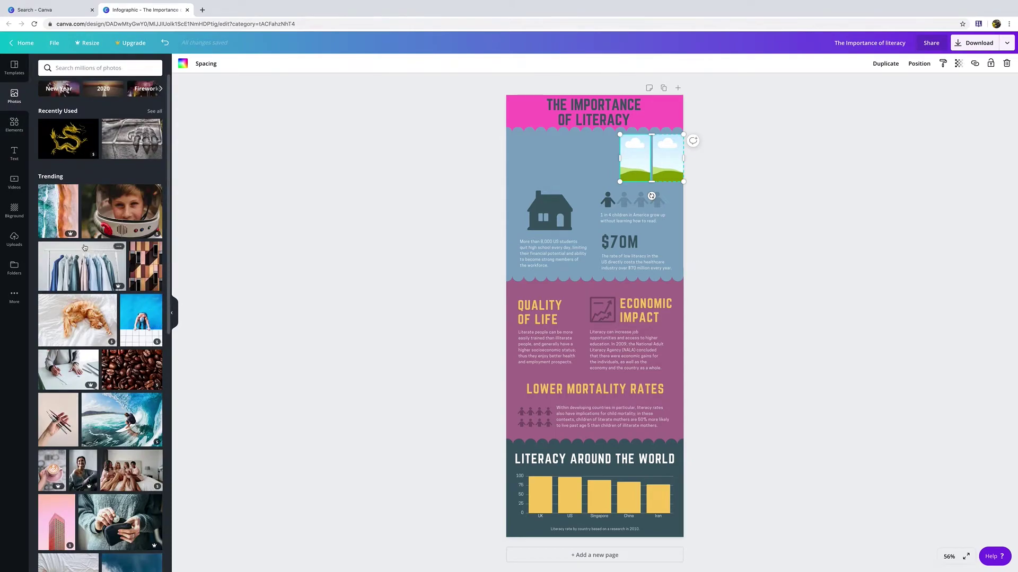
Fill the grid cells with New Year gold confetti and pink bokeh photos, then enlarge it slightly
{"action": "left_click", "coordinate": [59, 89]}
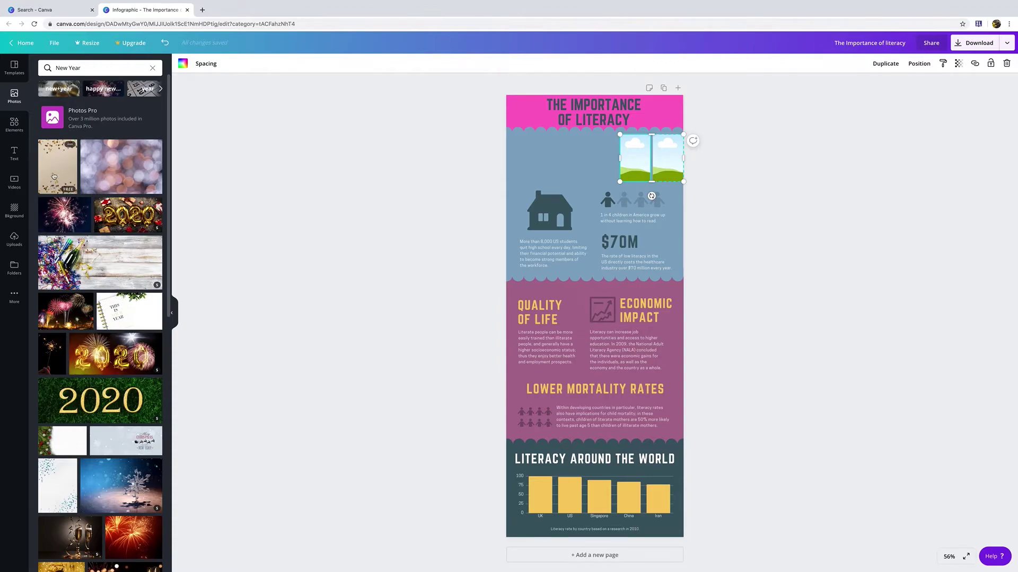
{"action": "left_click_drag", "start_coordinate": [53, 176], "coordinate": [634, 170]}
{"action": "left_click_drag", "start_coordinate": [127, 172], "coordinate": [672, 170]}
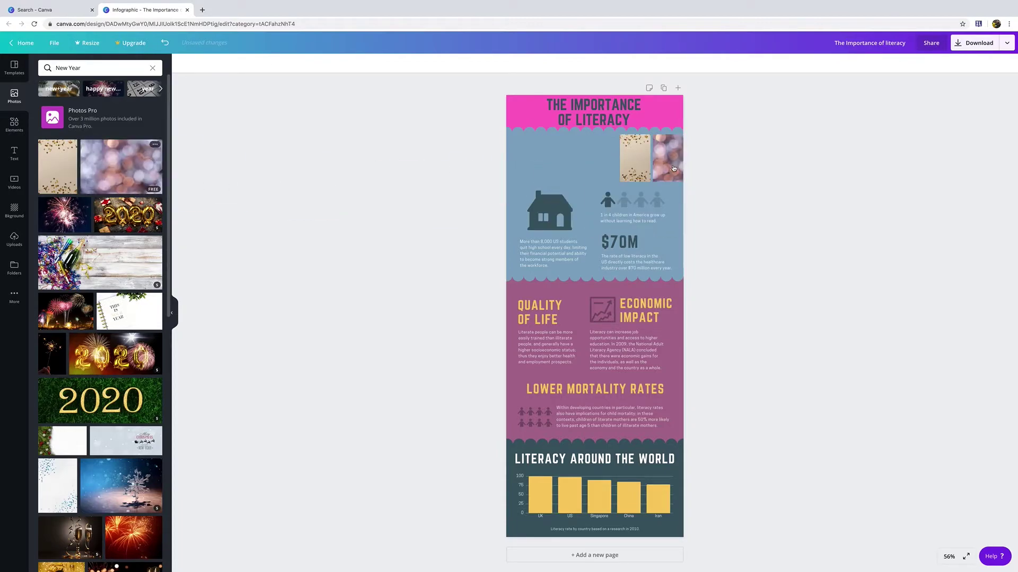
{"action": "left_click", "coordinate": [624, 177]}
{"action": "left_click_drag", "start_coordinate": [620, 182], "coordinate": [584, 184]}
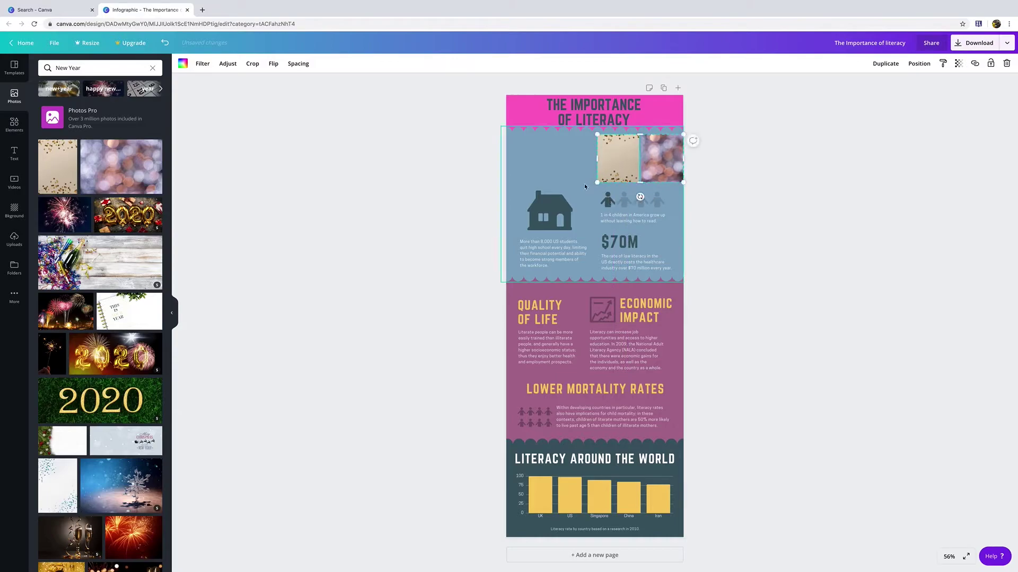
{"action": "left_click", "coordinate": [15, 124]}
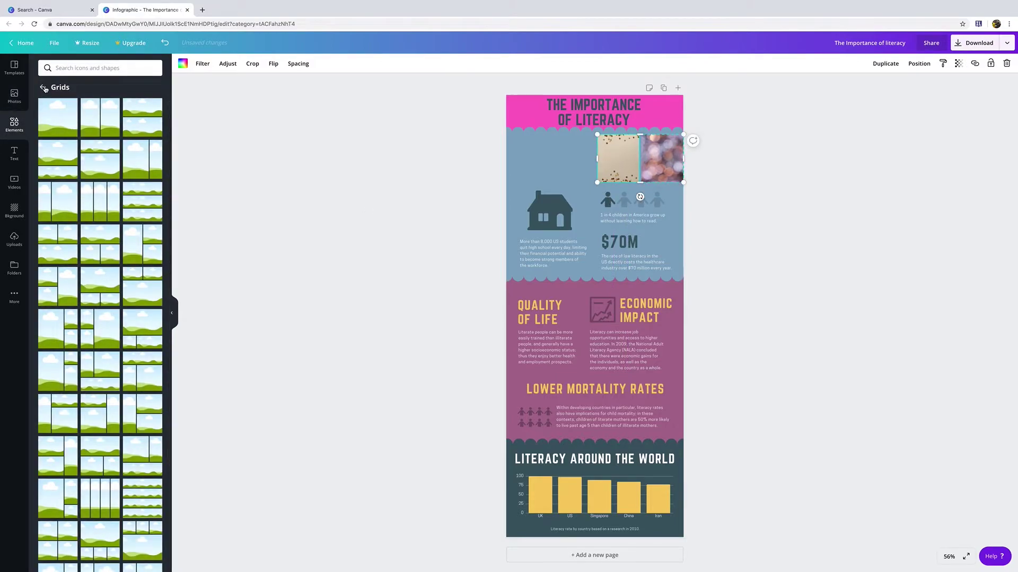
Add a circle shape near the Economic Impact content and shrink it
{"action": "left_click", "coordinate": [79, 99]}
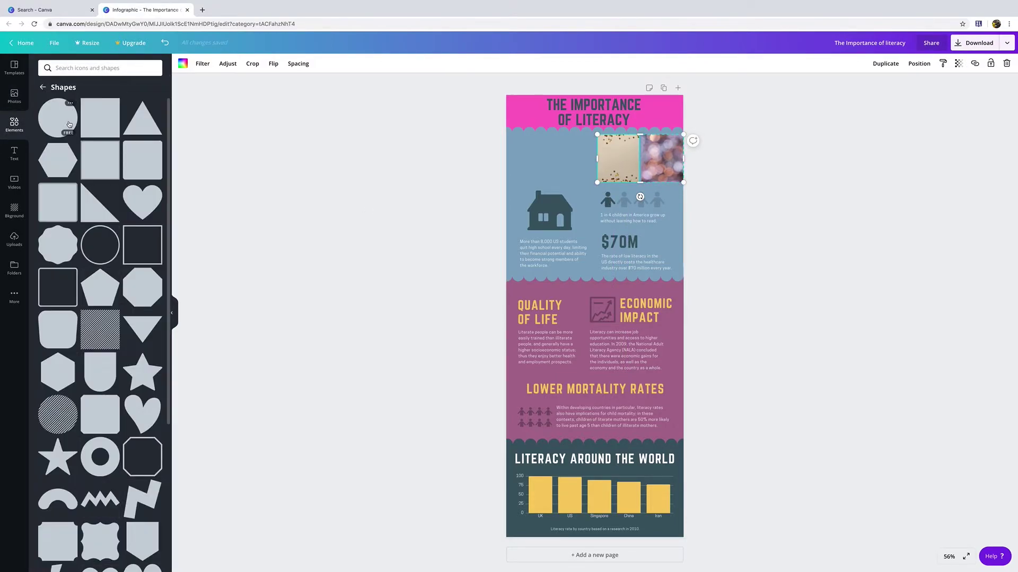
{"action": "left_click_drag", "start_coordinate": [63, 124], "coordinate": [613, 325]}
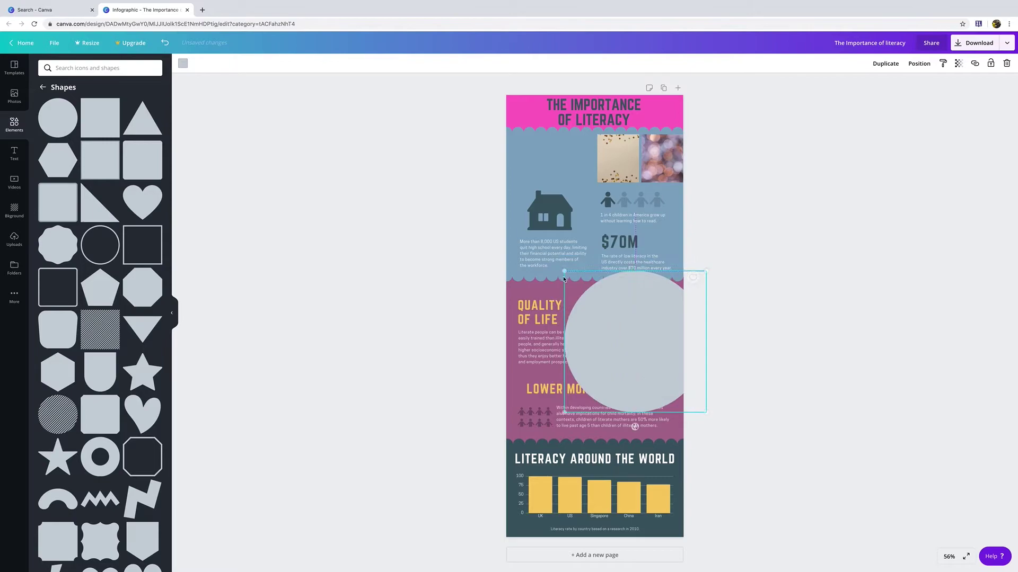
{"action": "left_click_drag", "start_coordinate": [565, 271], "coordinate": [581, 299]}
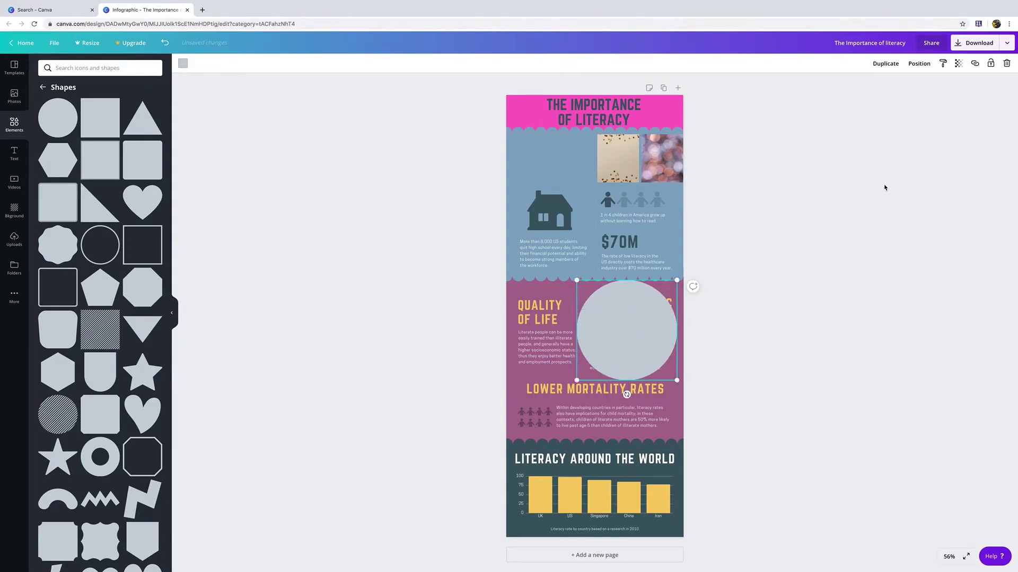
Adjust the grey circle's layer order until it sits behind the Economic Impact icon and text
{"action": "left_click", "coordinate": [917, 64]}
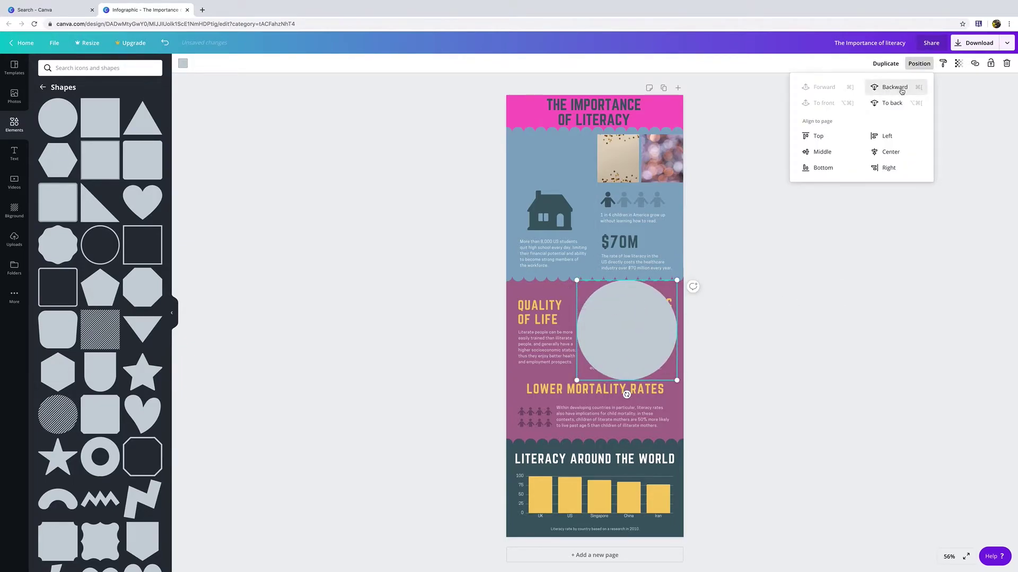
{"action": "left_click", "coordinate": [893, 103]}
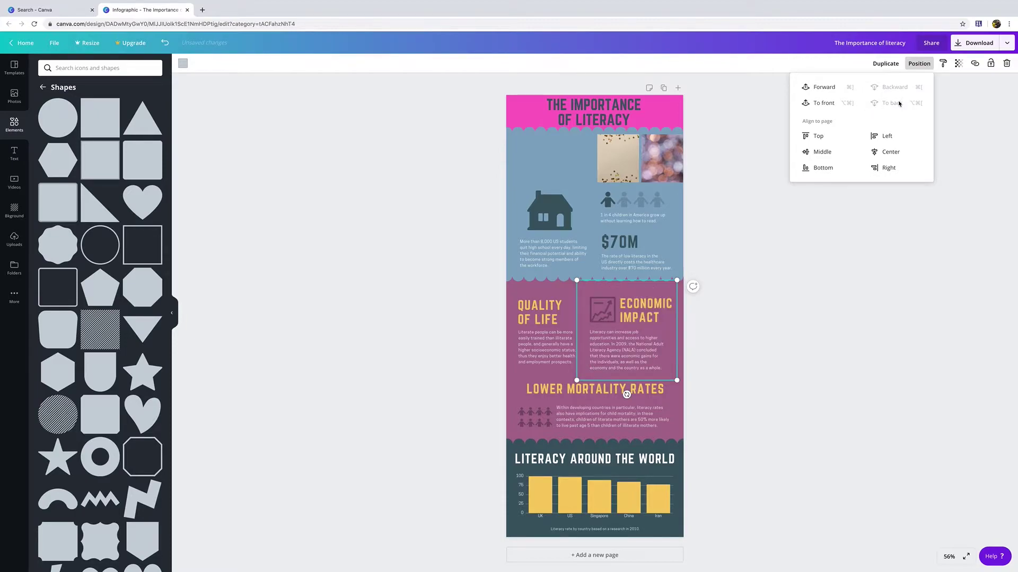
{"action": "left_click", "coordinate": [822, 88]}
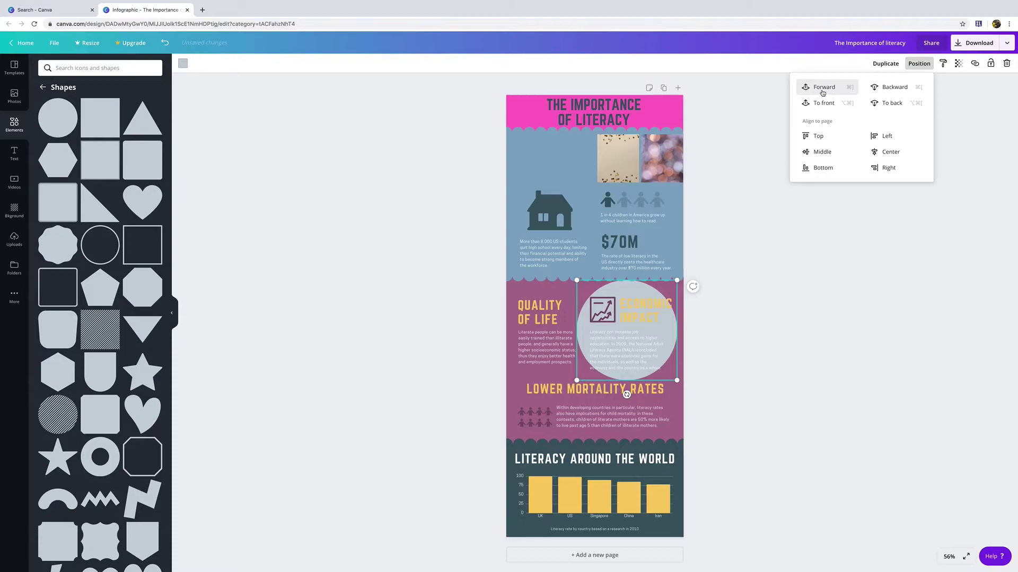
{"action": "left_click", "coordinate": [819, 103]}
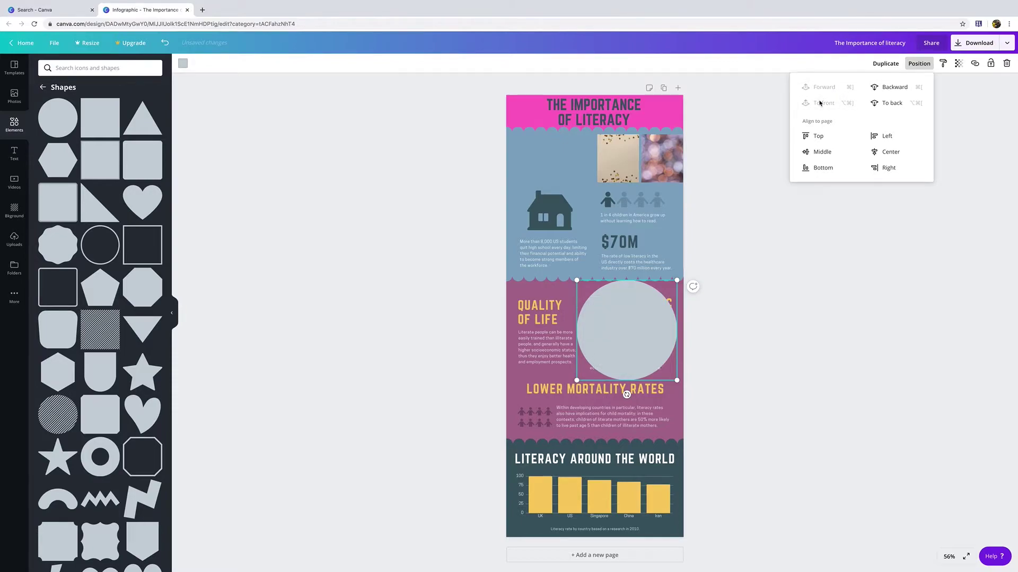
{"action": "left_click", "coordinate": [882, 106]}
{"action": "left_click", "coordinate": [828, 102]}
{"action": "left_click", "coordinate": [888, 91]}
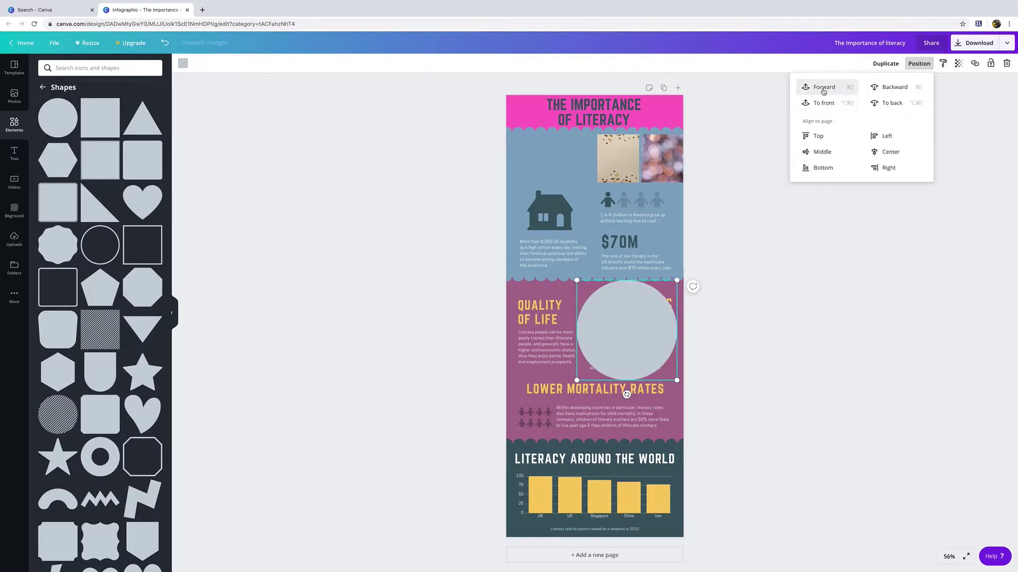
{"action": "left_click", "coordinate": [820, 104]}
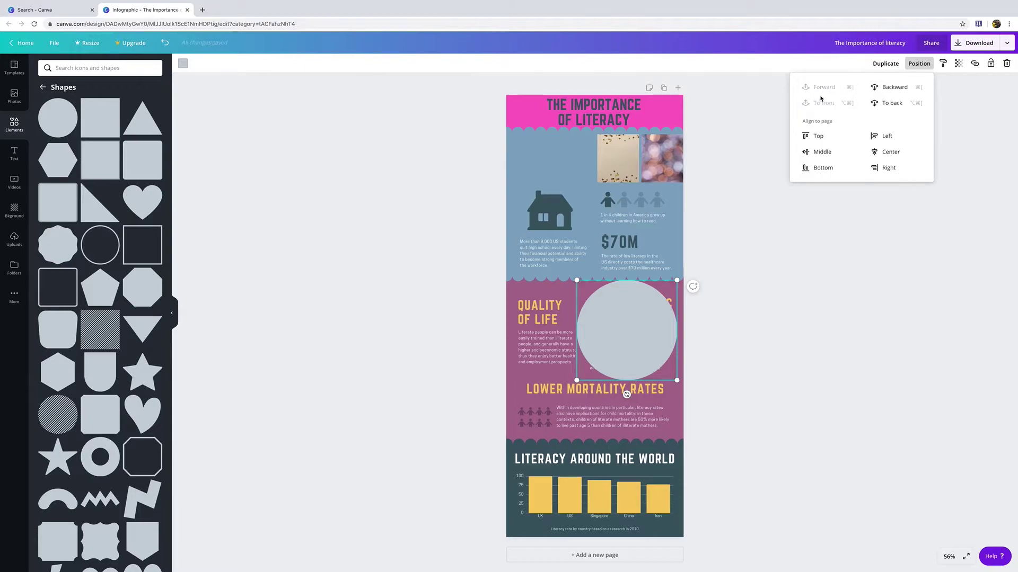
{"action": "left_click", "coordinate": [885, 103]}
{"action": "left_click", "coordinate": [812, 94]}
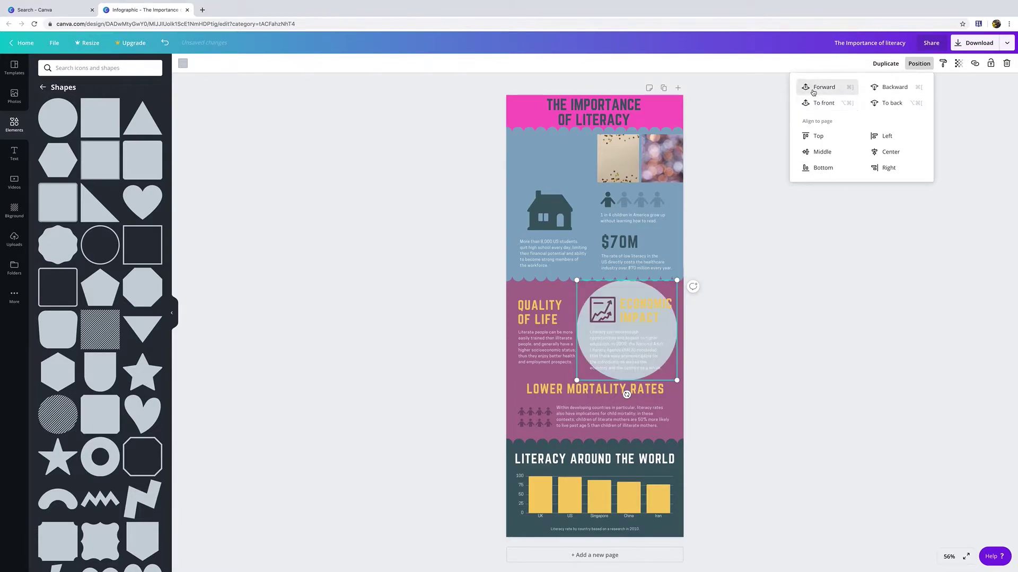
{"action": "left_click", "coordinate": [741, 283]}
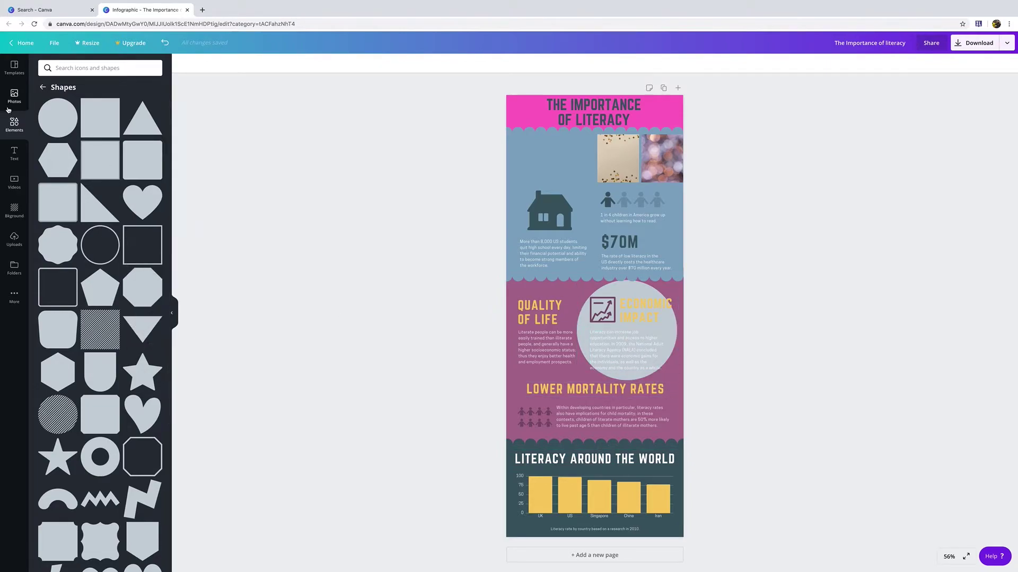
Glance through the Charts collection in Elements, then open the Icons collection
{"action": "left_click", "coordinate": [42, 88]}
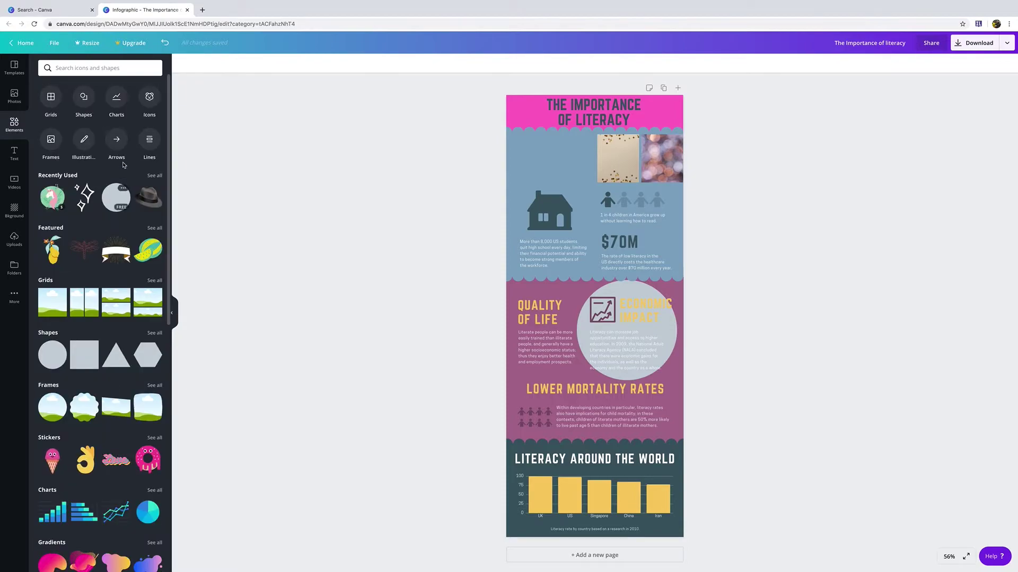
{"action": "left_click", "coordinate": [117, 99]}
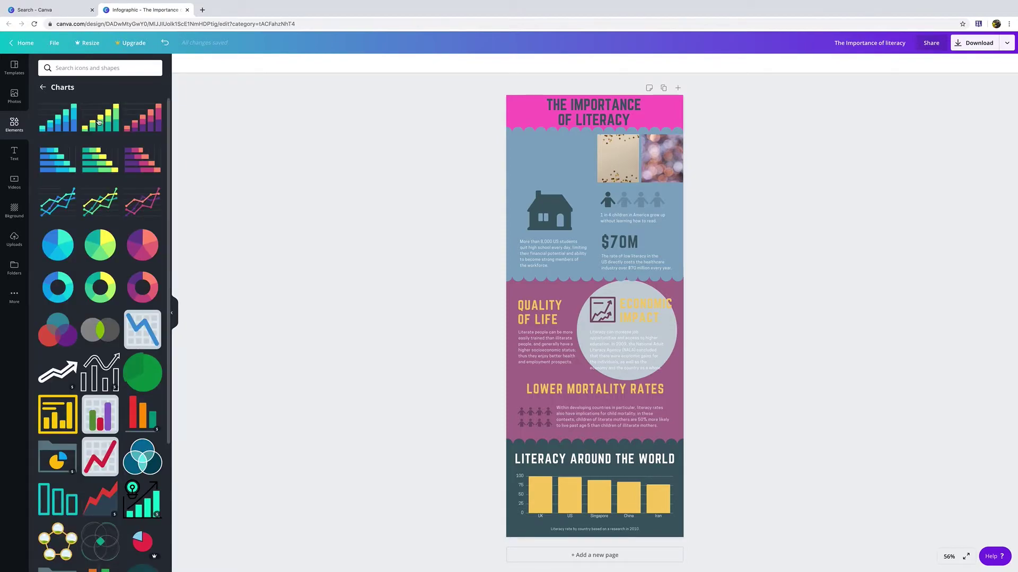
{"action": "left_click", "coordinate": [42, 88]}
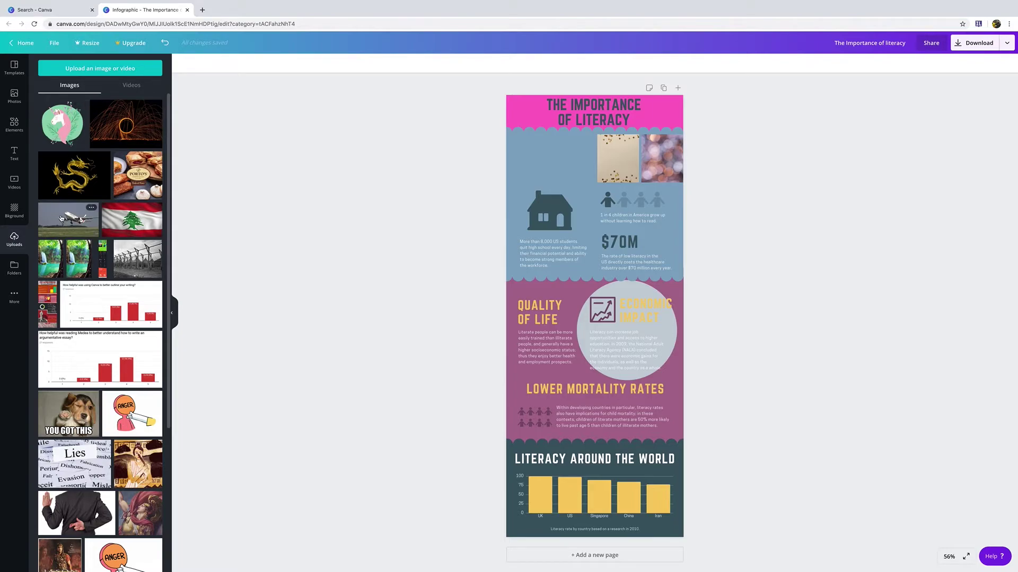
{"action": "scroll", "coordinate": [118, 292], "scroll_direction": "down", "scroll_amount": 4}
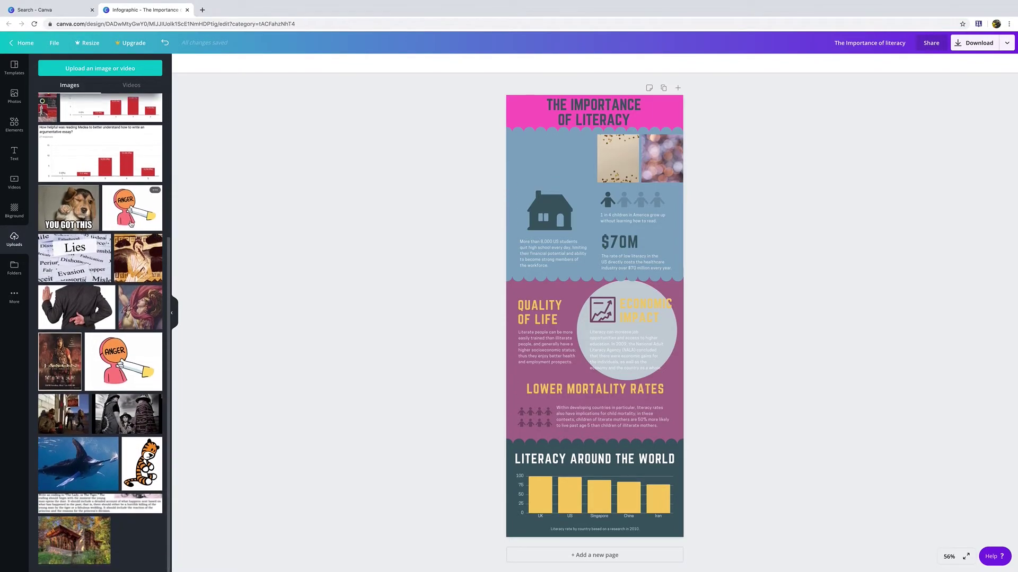
{"action": "scroll", "coordinate": [117, 238], "scroll_direction": "up", "scroll_amount": 4}
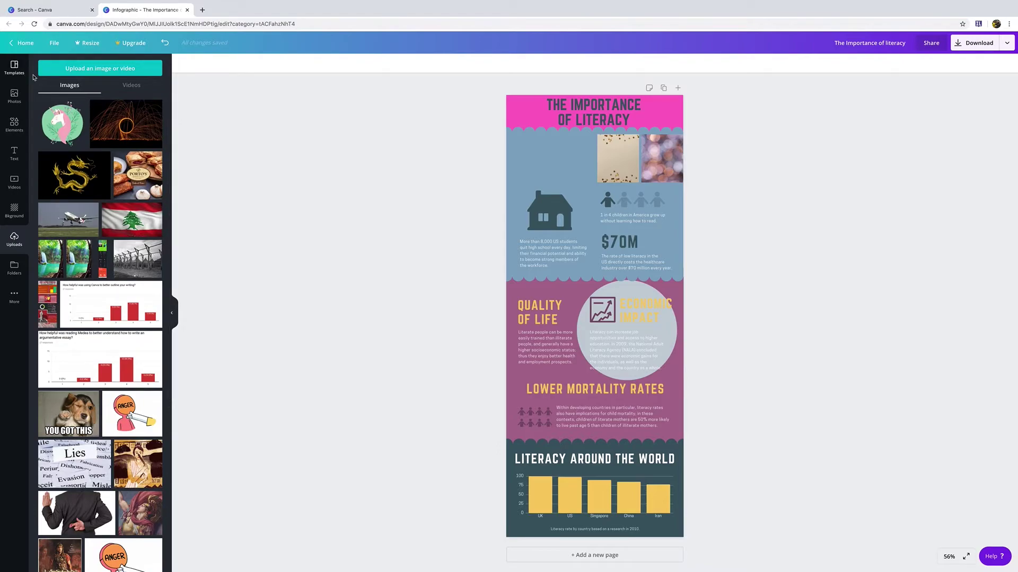
{"action": "left_click", "coordinate": [14, 125]}
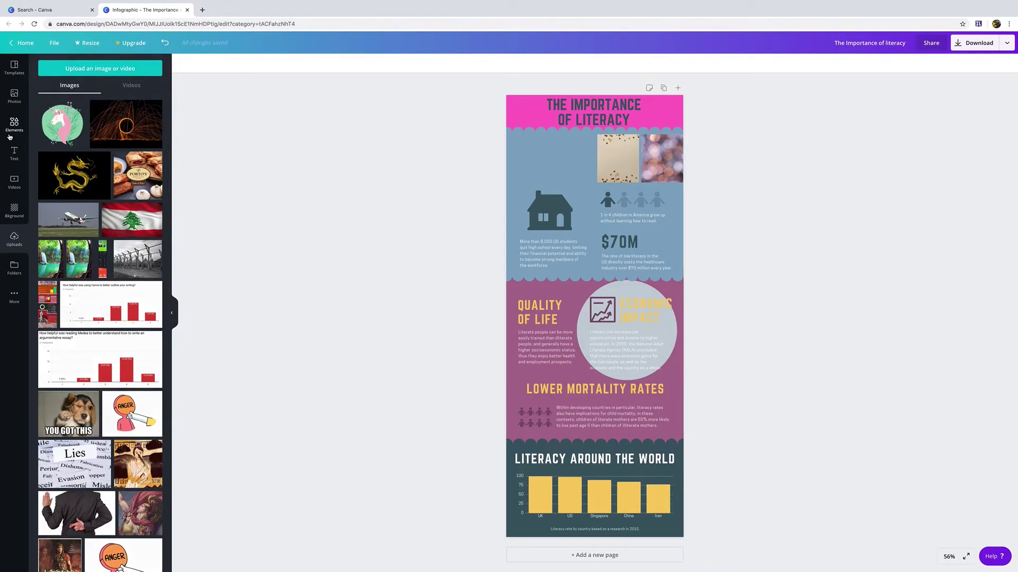
{"action": "left_click", "coordinate": [150, 110]}
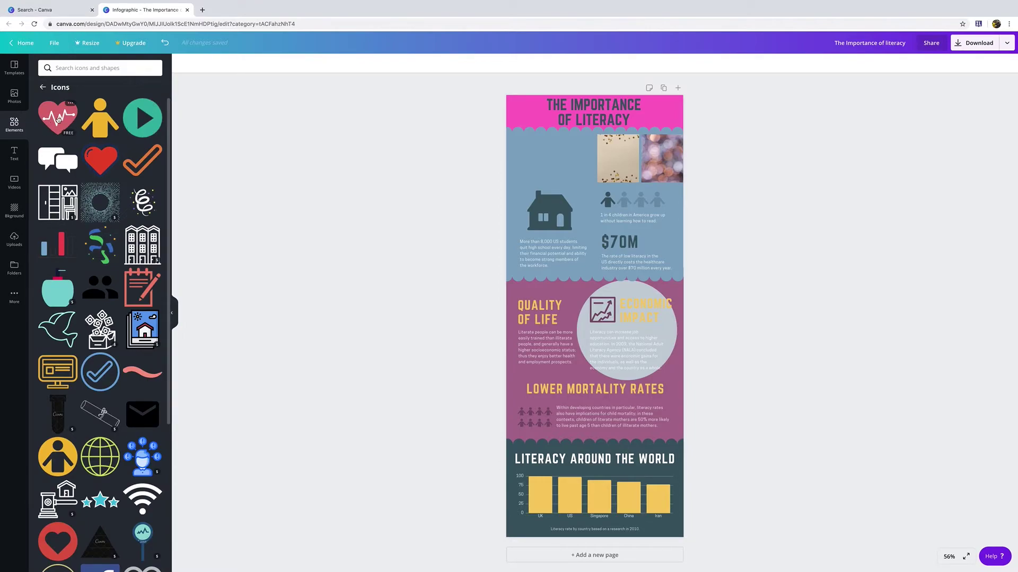
Add the red heartbeat heart icon, shrink it and place it at the blue section's top-left
{"action": "left_click_drag", "start_coordinate": [59, 120], "coordinate": [622, 232]}
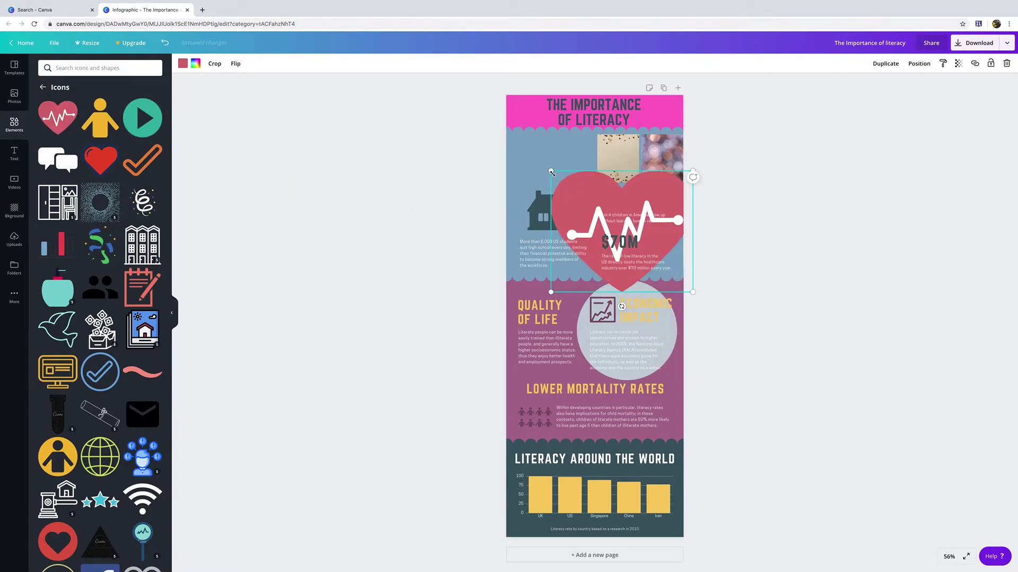
{"action": "left_click_drag", "start_coordinate": [551, 173], "coordinate": [602, 221]}
{"action": "left_click_drag", "start_coordinate": [663, 238], "coordinate": [572, 149]}
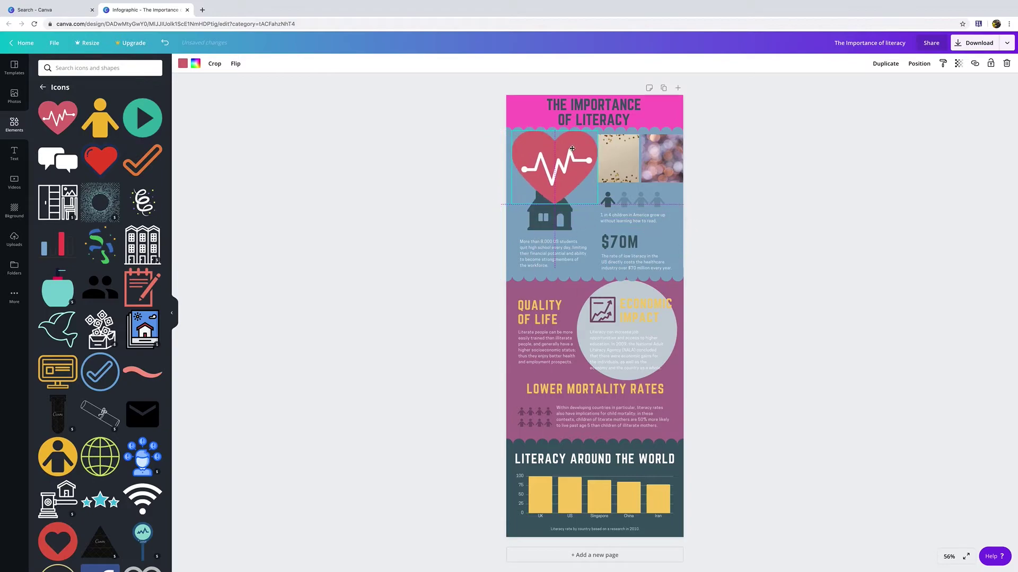
{"action": "left_click", "coordinate": [916, 66]}
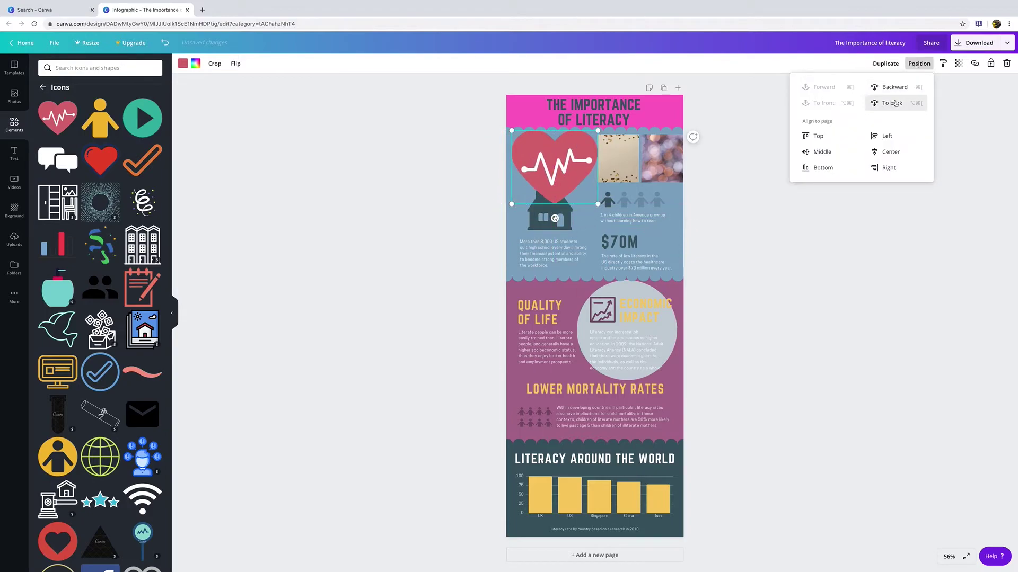
{"action": "left_click", "coordinate": [895, 103]}
{"action": "left_click", "coordinate": [825, 103]}
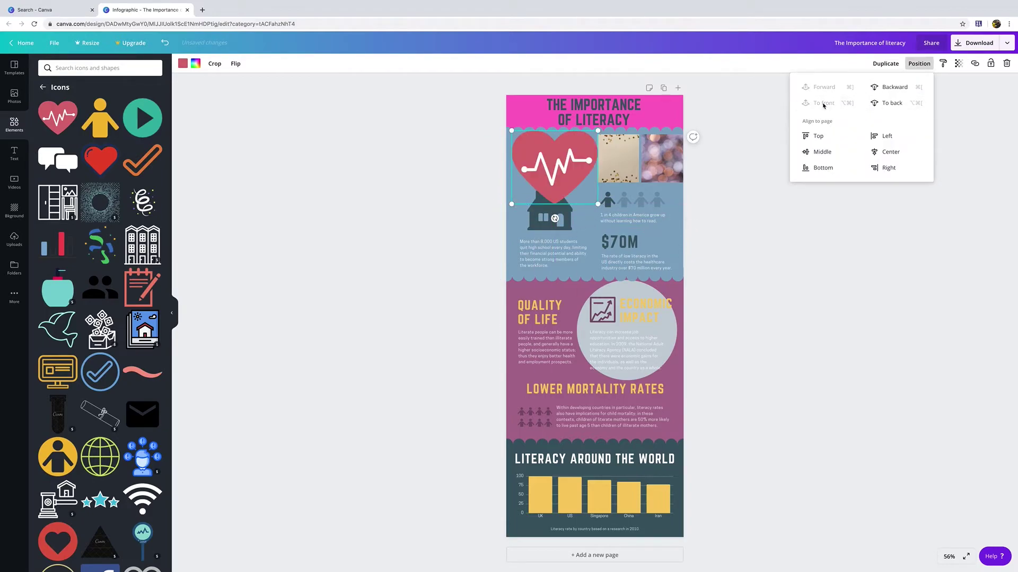
{"action": "left_click", "coordinate": [539, 192]}
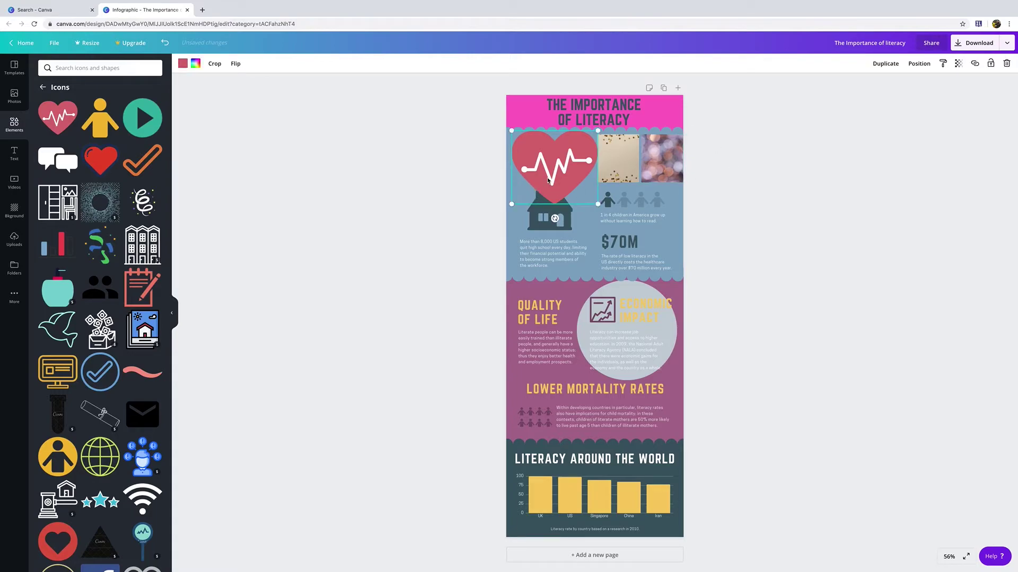
{"action": "left_click_drag", "start_coordinate": [548, 180], "coordinate": [550, 188]}
Send the heart one layer behind the photo and bring the house icon in front of it
{"action": "left_click", "coordinate": [919, 64]}
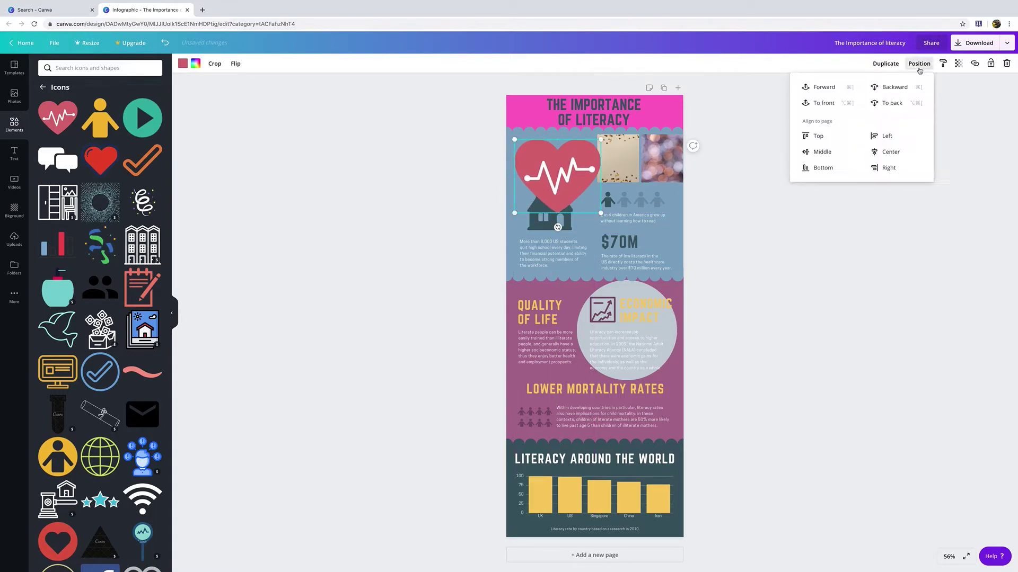
{"action": "left_click", "coordinate": [902, 91]}
{"action": "left_click", "coordinate": [550, 217]}
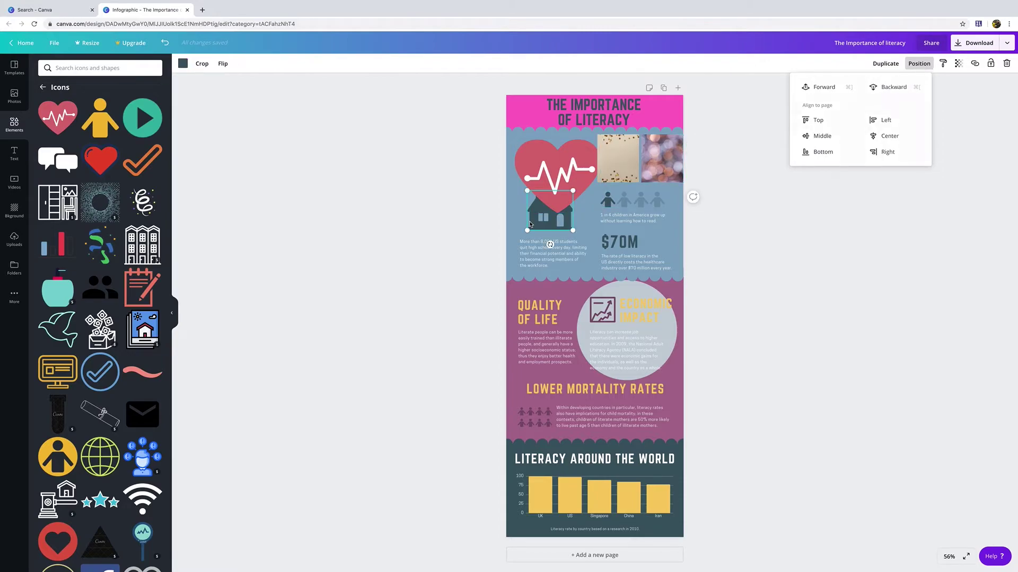
{"action": "left_click", "coordinate": [919, 63]}
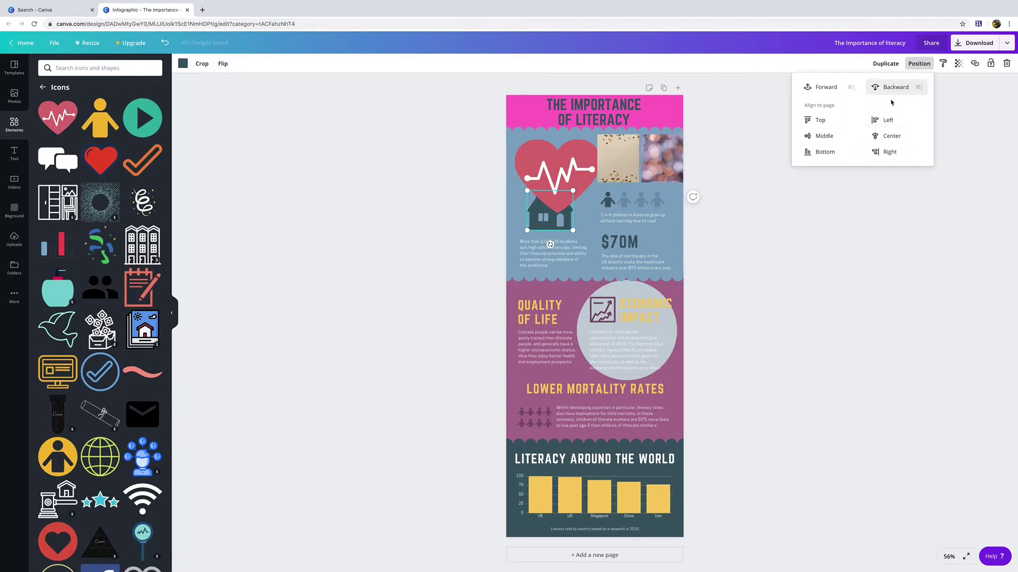
{"action": "left_click", "coordinate": [826, 89]}
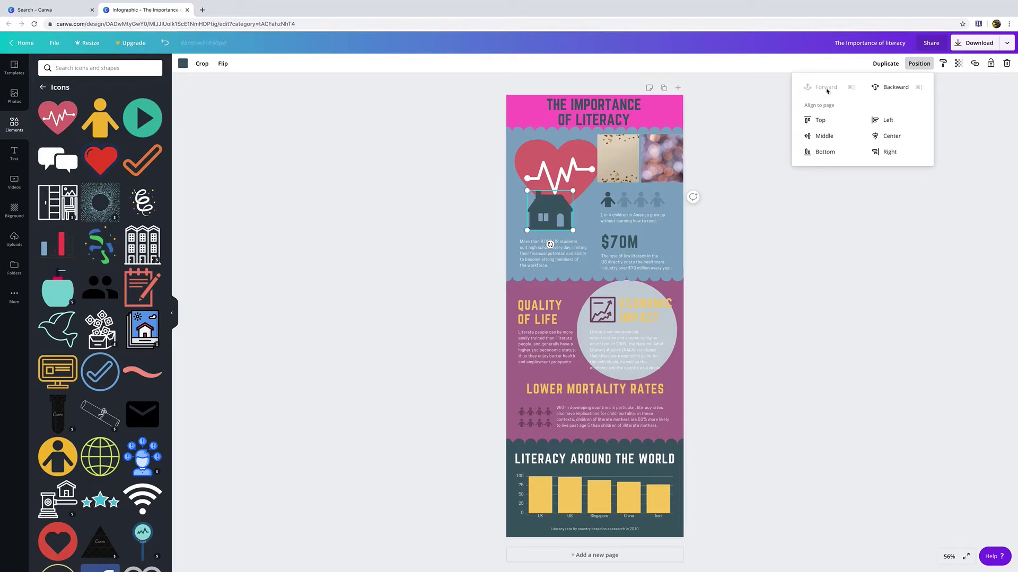
{"action": "left_click", "coordinate": [749, 211]}
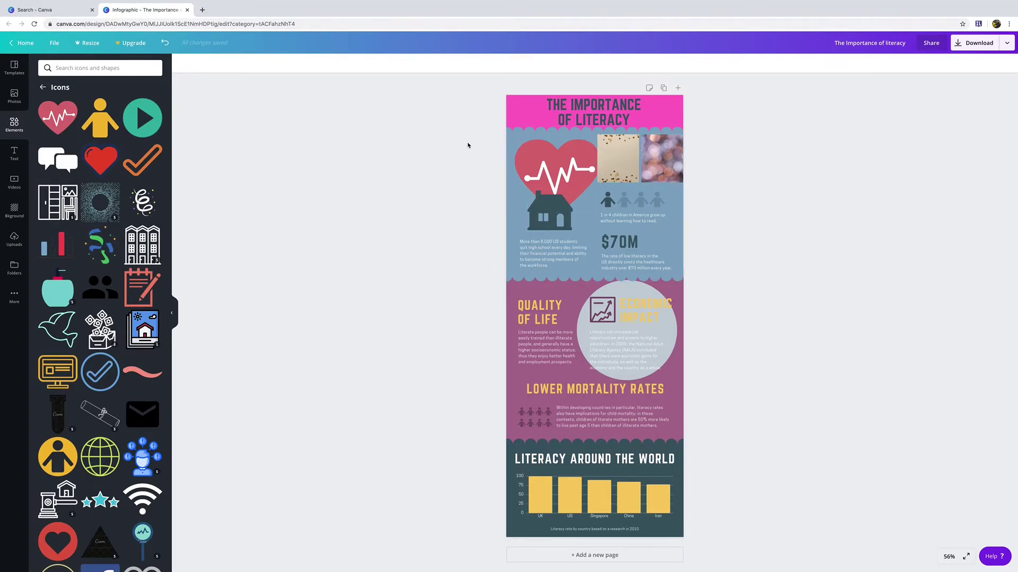
{"action": "left_click", "coordinate": [45, 89]}
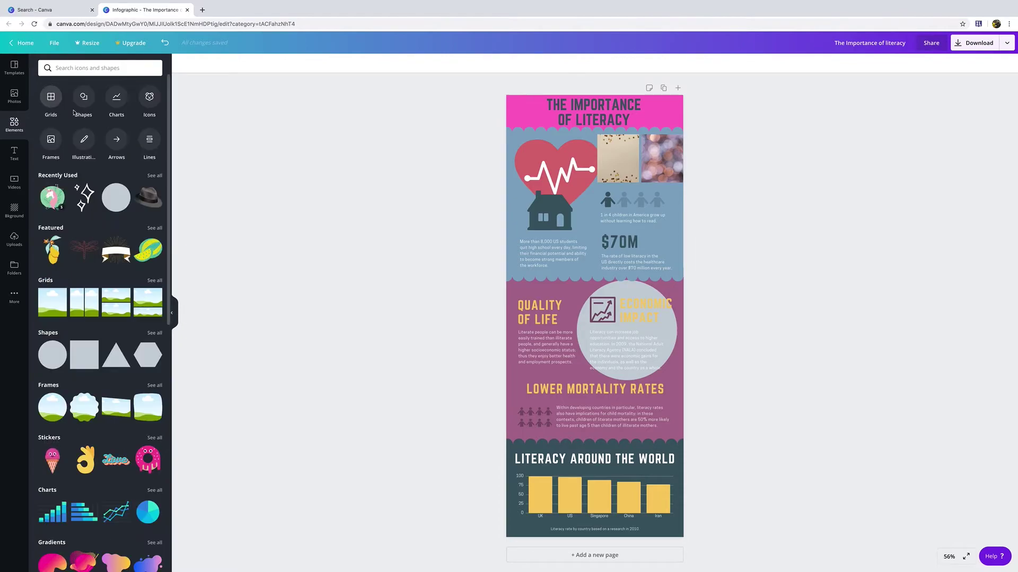
Add a scalloped photo frame to the page and nudge the heart up and left
{"action": "left_click", "coordinate": [51, 140]}
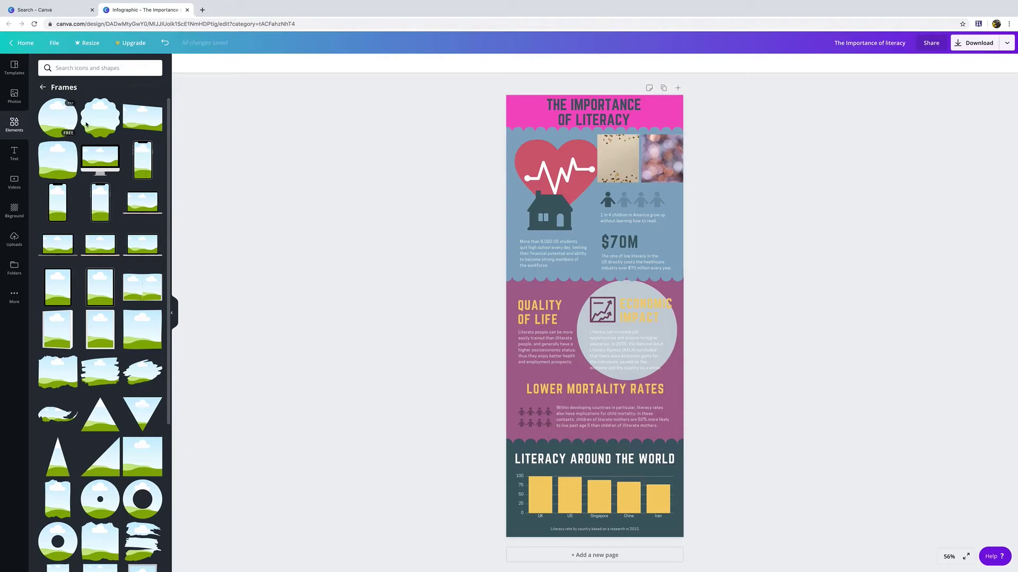
{"action": "left_click_drag", "start_coordinate": [104, 135], "coordinate": [615, 281]}
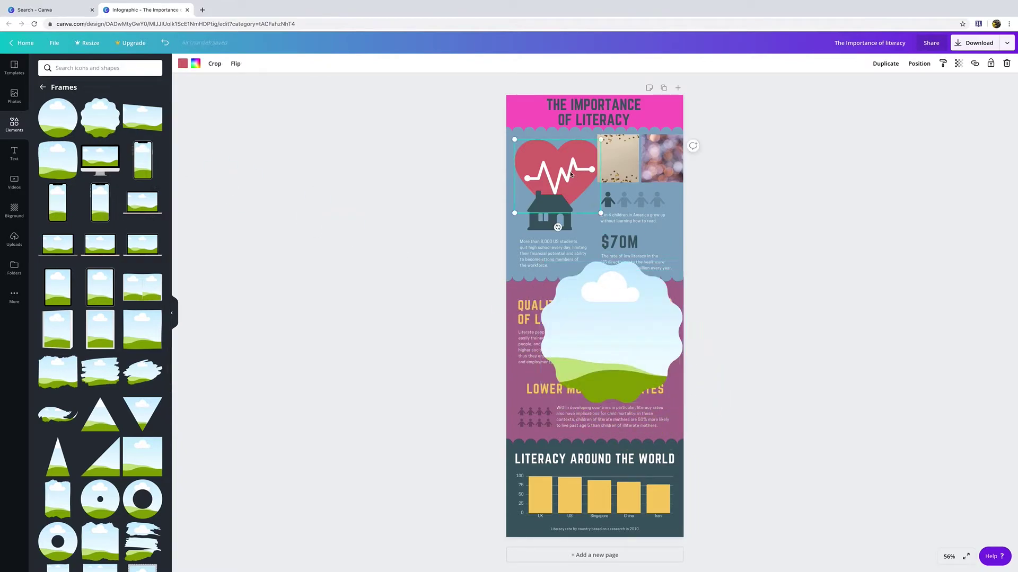
{"action": "mouse_move", "coordinate": [562, 168]}
{"action": "left_mouse_down"}
{"action": "mouse_move", "coordinate": [598, 242]}
{"action": "mouse_move", "coordinate": [615, 332]}
{"action": "mouse_move", "coordinate": [553, 155]}
{"action": "left_mouse_up"}
{"action": "left_click", "coordinate": [622, 334]}
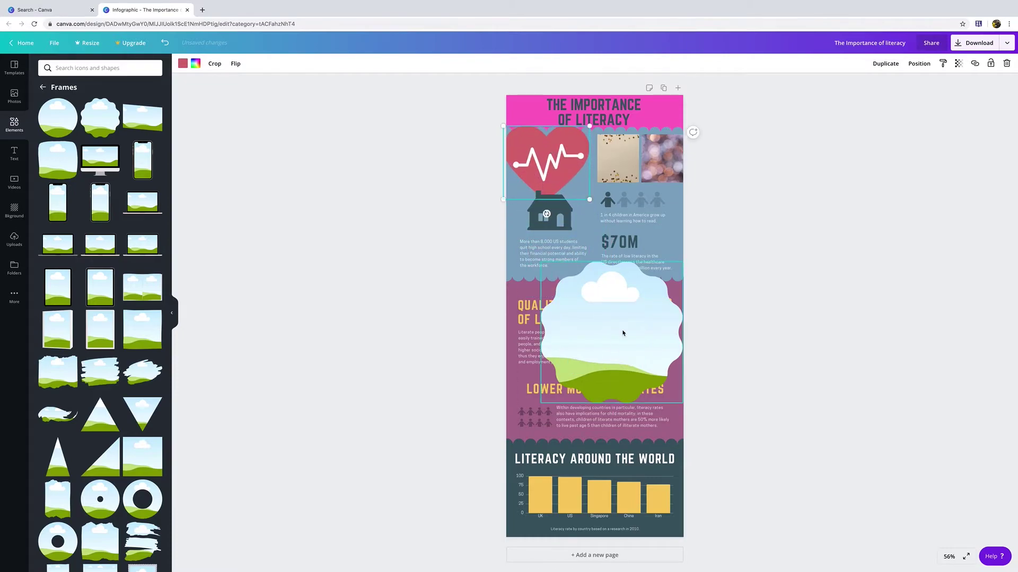
Fill the scalloped frame with the bokeh stock photo, then undo both to remove the frame
{"action": "left_click", "coordinate": [15, 96]}
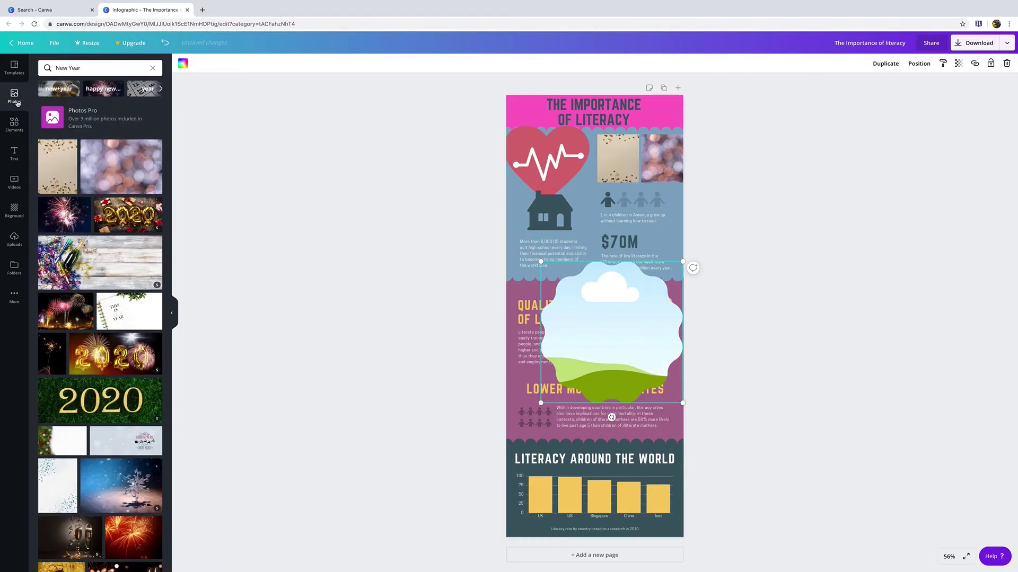
{"action": "left_click_drag", "start_coordinate": [106, 174], "coordinate": [605, 329]}
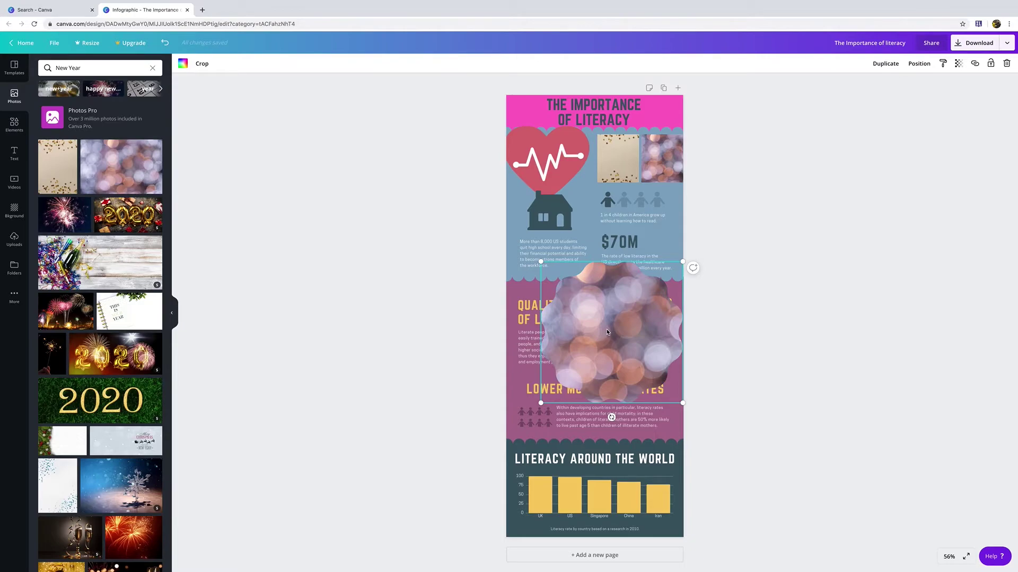
{"action": "key", "text": "ctrl+z"}
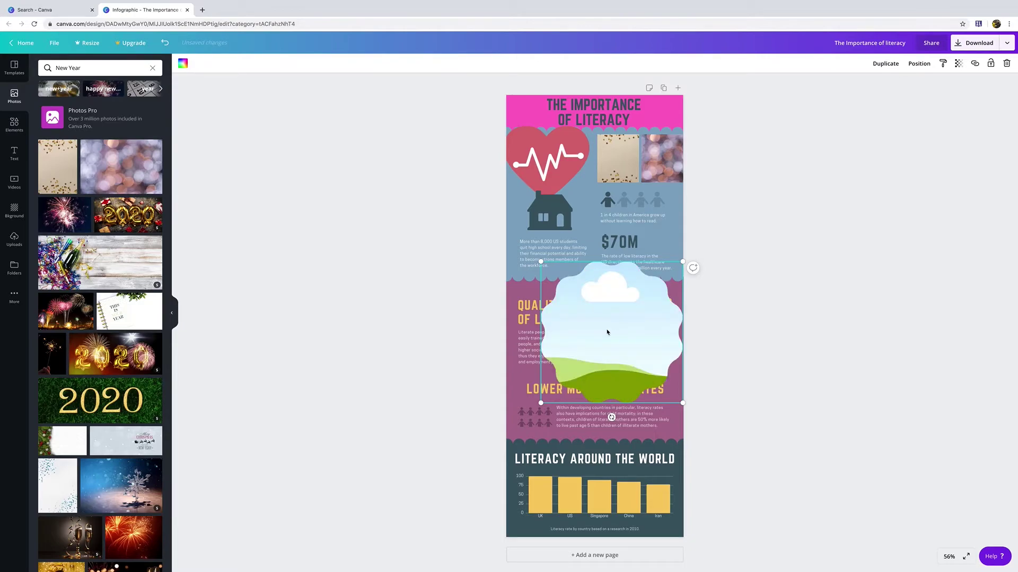
{"action": "key", "text": "ctrl+z"}
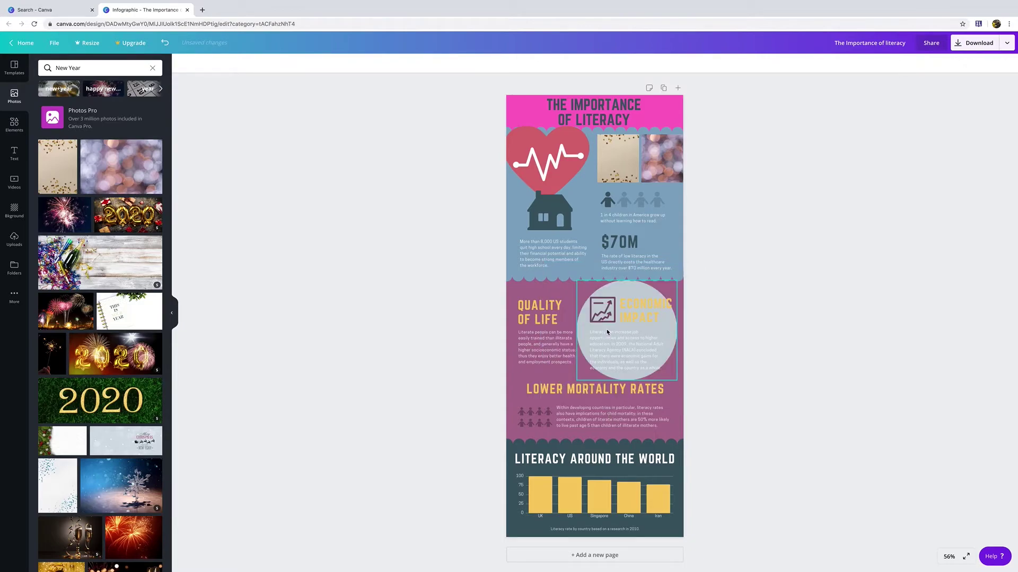
{"action": "left_click", "coordinate": [14, 122]}
Place a white curved arrow from the Arrows collection and size it above Quality of Life
{"action": "left_click", "coordinate": [43, 86]}
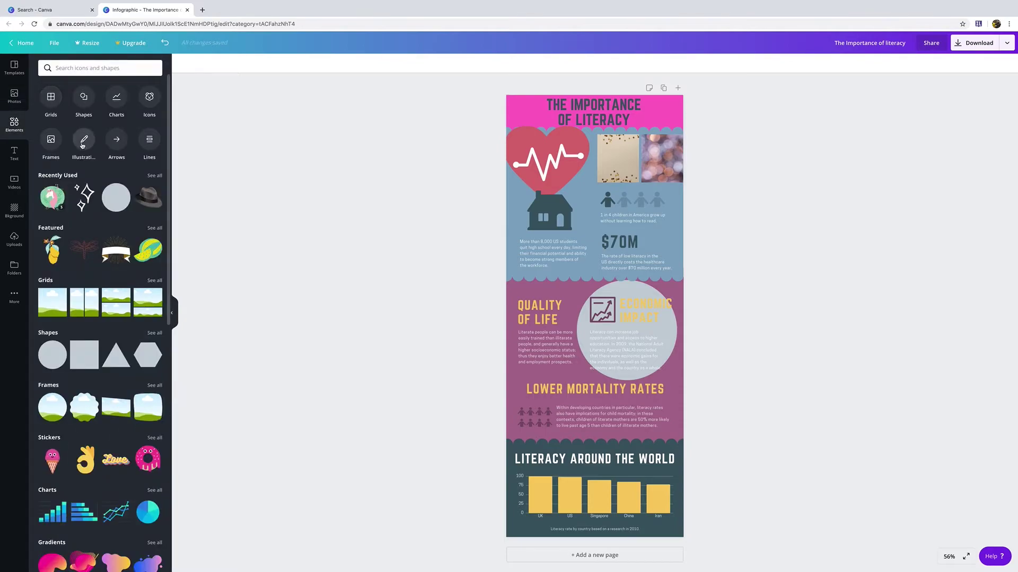
{"action": "left_click", "coordinate": [83, 141]}
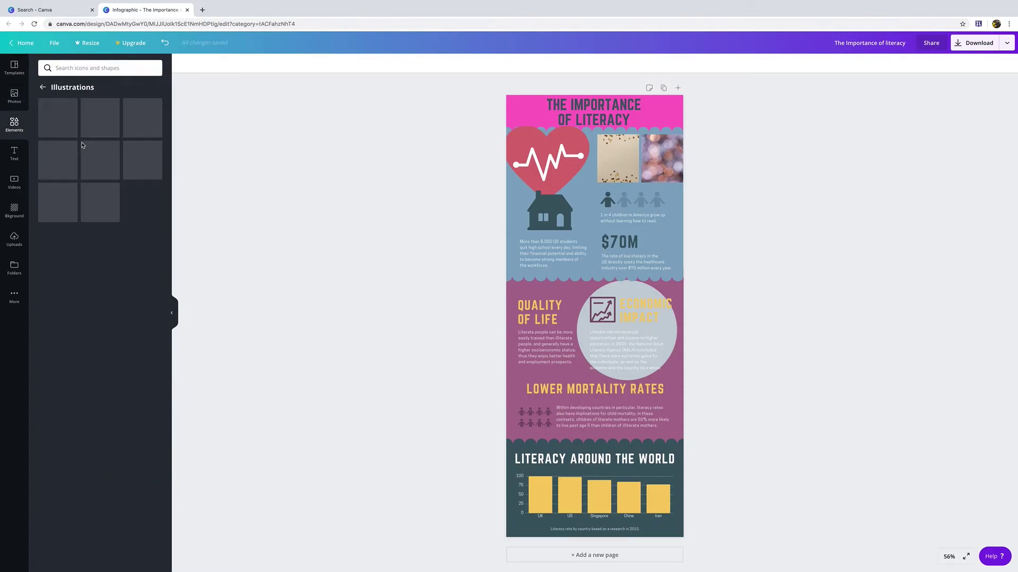
{"action": "left_click", "coordinate": [41, 86]}
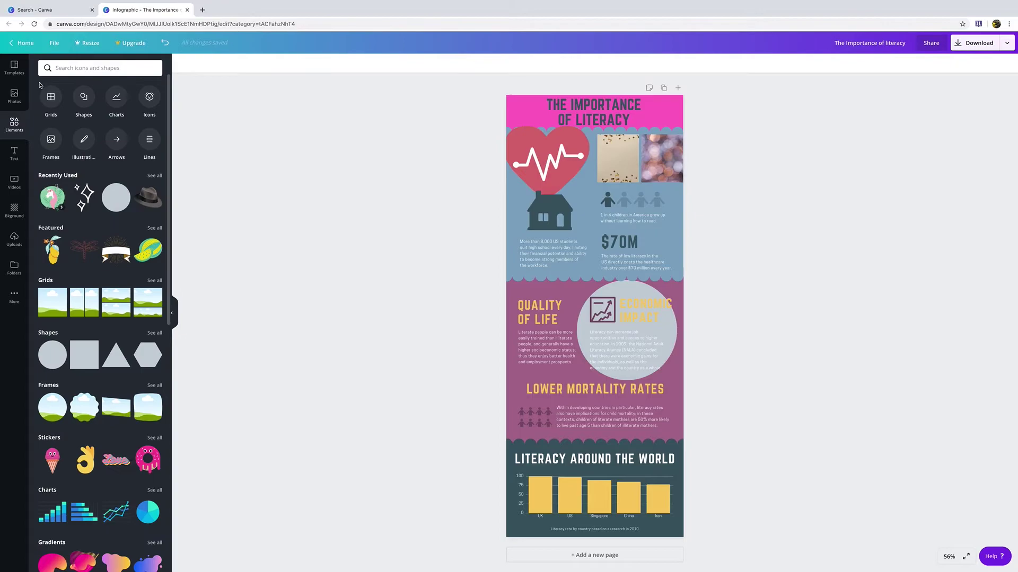
{"action": "left_click", "coordinate": [117, 142]}
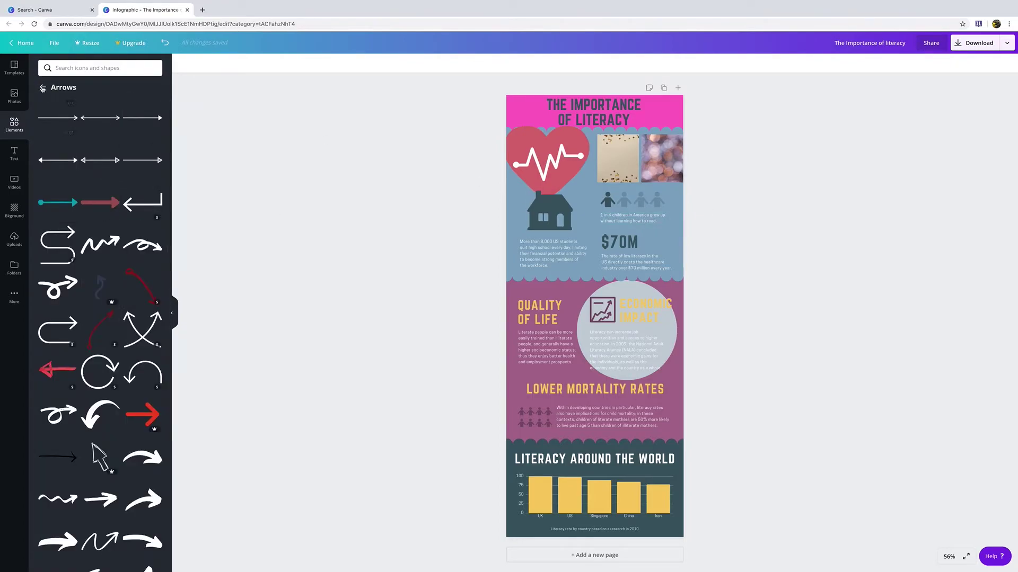
{"action": "left_click_drag", "start_coordinate": [101, 414], "coordinate": [575, 310]}
{"action": "left_click_drag", "start_coordinate": [617, 267], "coordinate": [564, 265]}
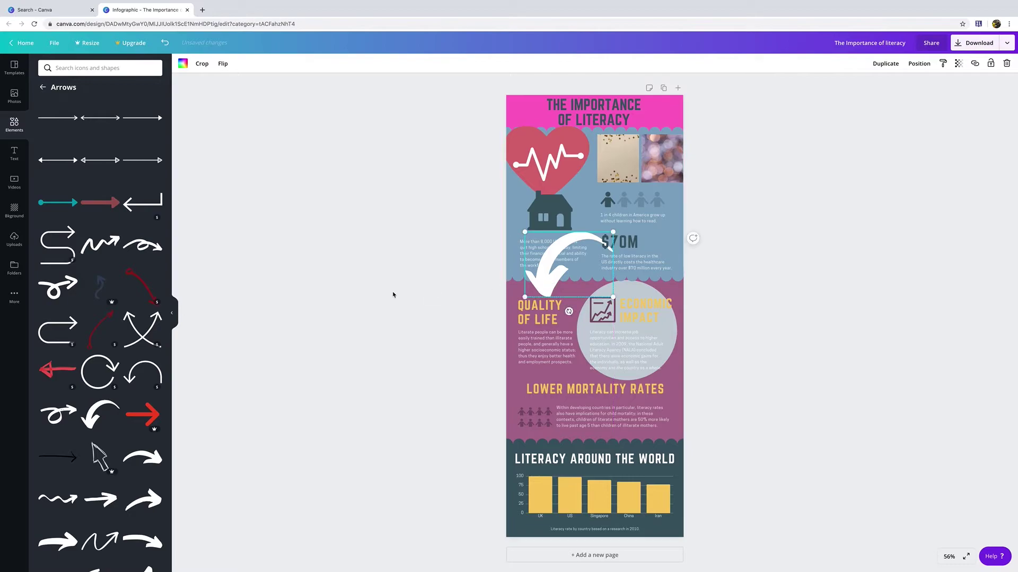
Peek at the Lines collection, then select the upper grey-blue background section
{"action": "left_click", "coordinate": [44, 86]}
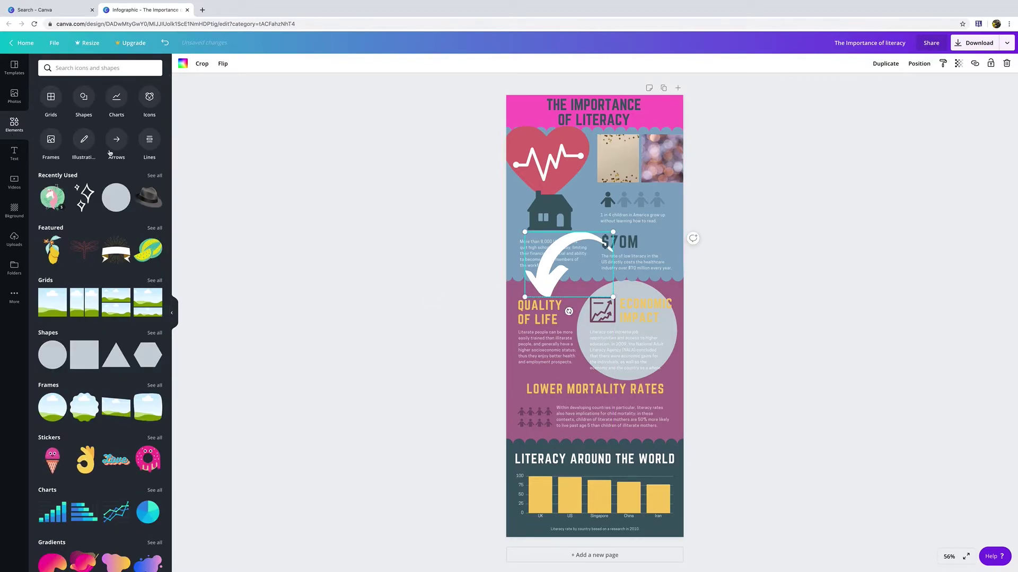
{"action": "left_click", "coordinate": [150, 143]}
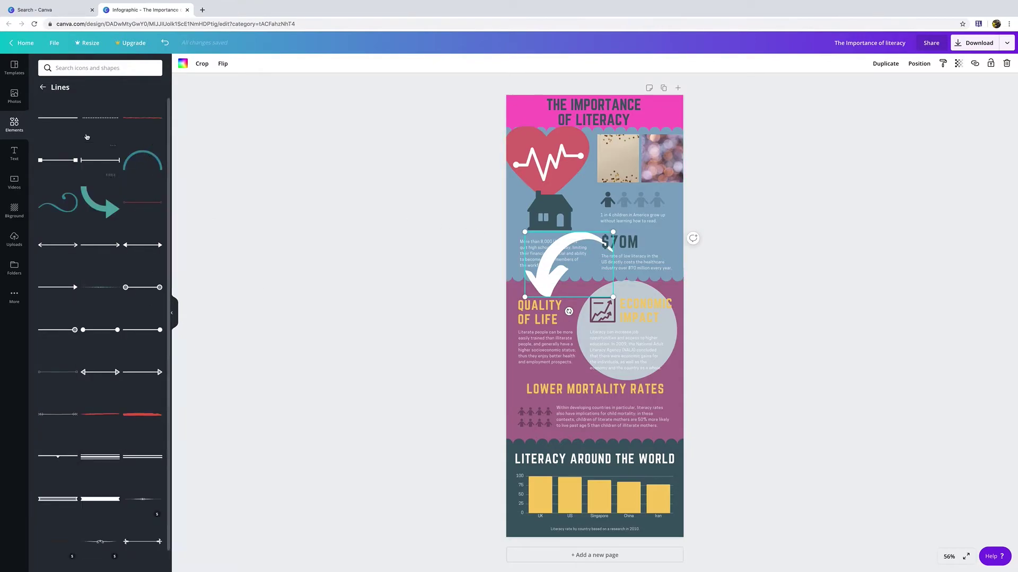
{"action": "left_click", "coordinate": [44, 88]}
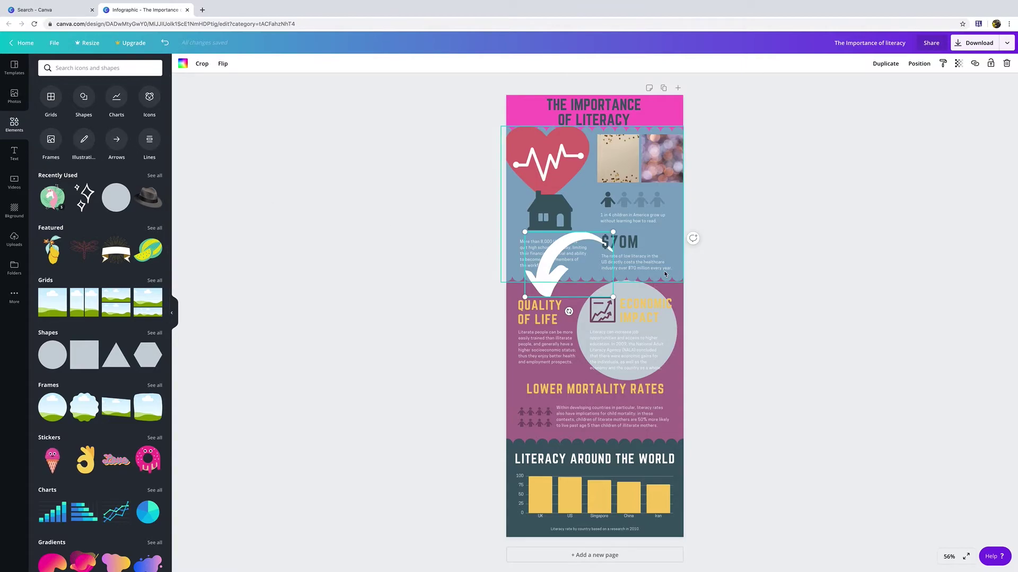
{"action": "left_click", "coordinate": [669, 237]}
Recolour the upper background orange and shorten it to a band behind the heart and photos
{"action": "left_click", "coordinate": [670, 237]}
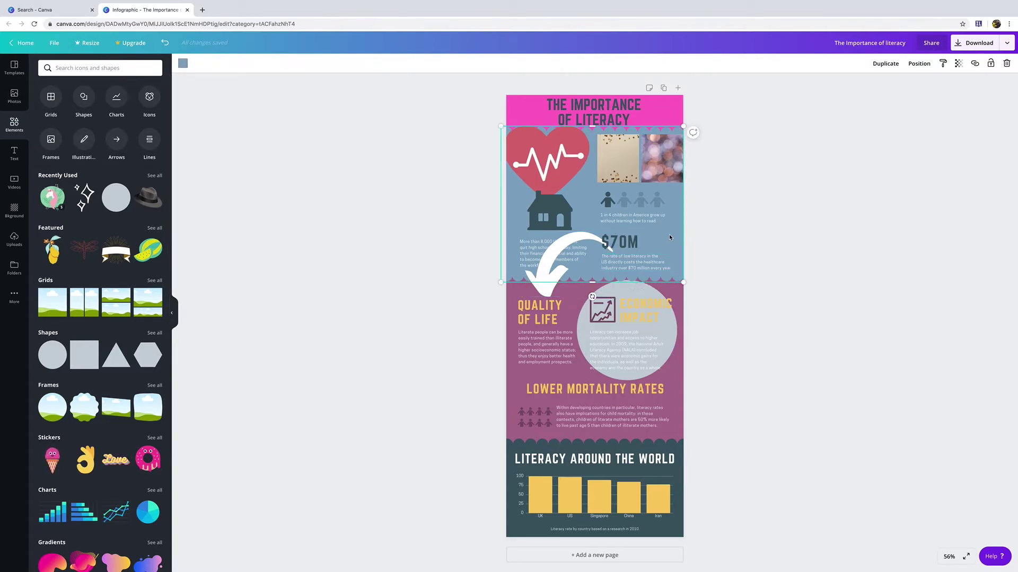
{"action": "left_click", "coordinate": [183, 63]}
{"action": "left_click", "coordinate": [137, 186]}
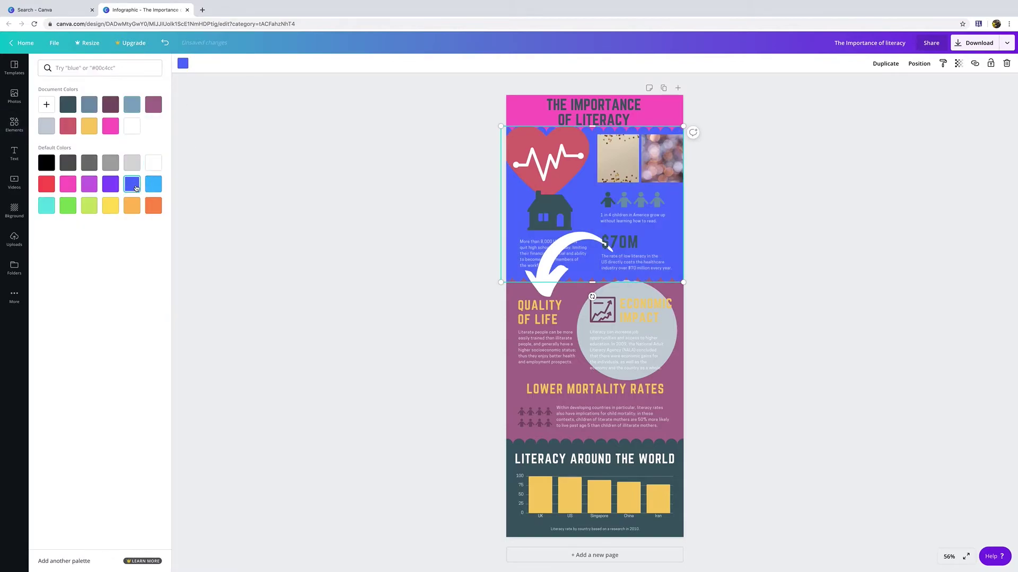
{"action": "left_click", "coordinate": [153, 208]}
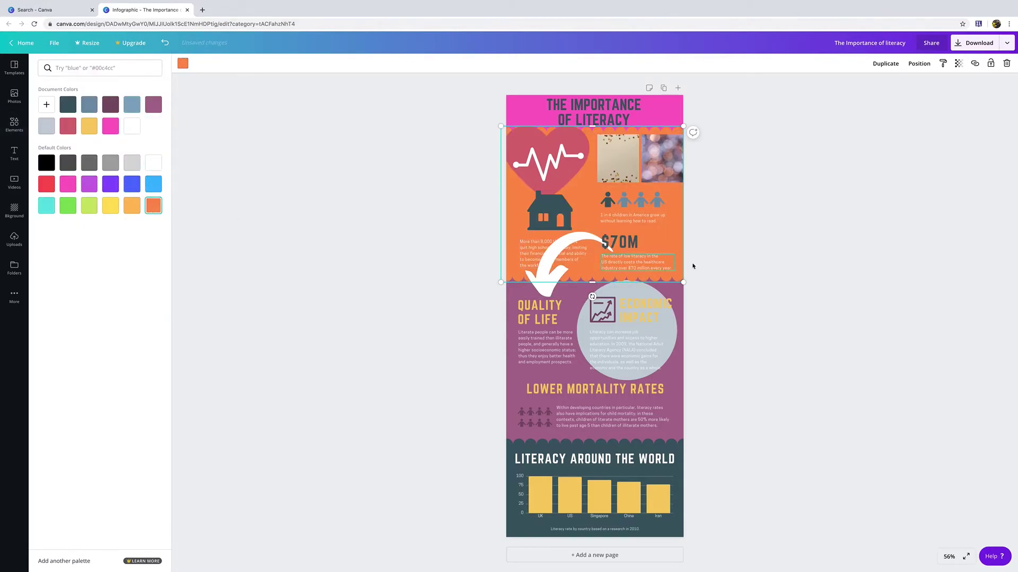
{"action": "left_click_drag", "start_coordinate": [682, 282], "coordinate": [696, 267]}
{"action": "left_click_drag", "start_coordinate": [592, 281], "coordinate": [597, 211]}
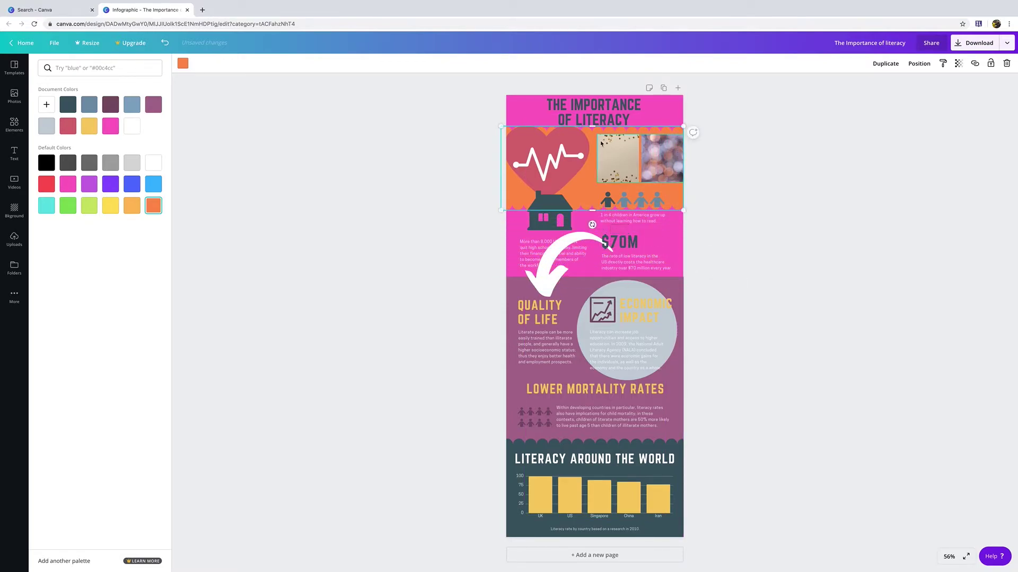
{"action": "left_click", "coordinate": [568, 165]}
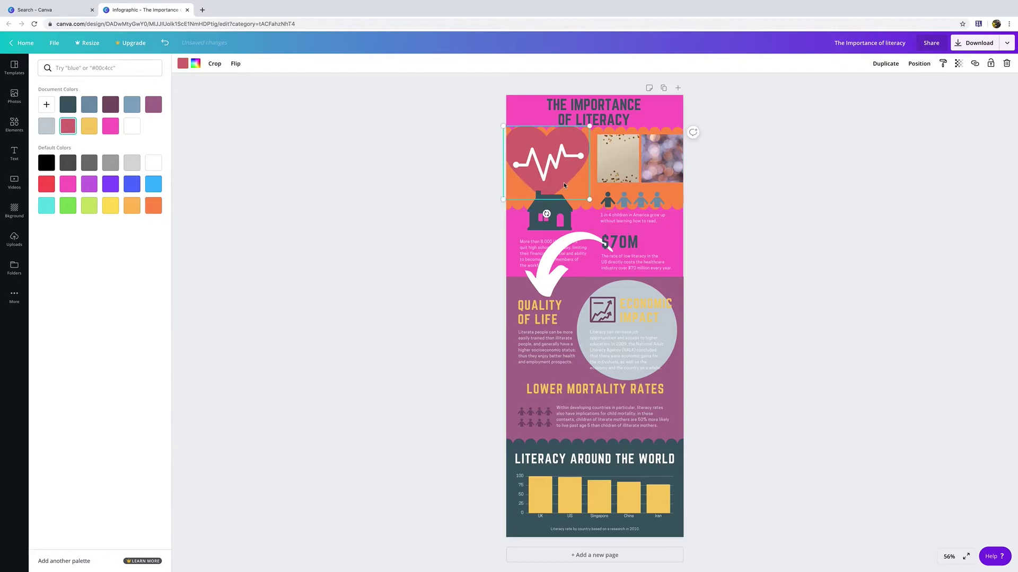
{"action": "left_click", "coordinate": [956, 560]}
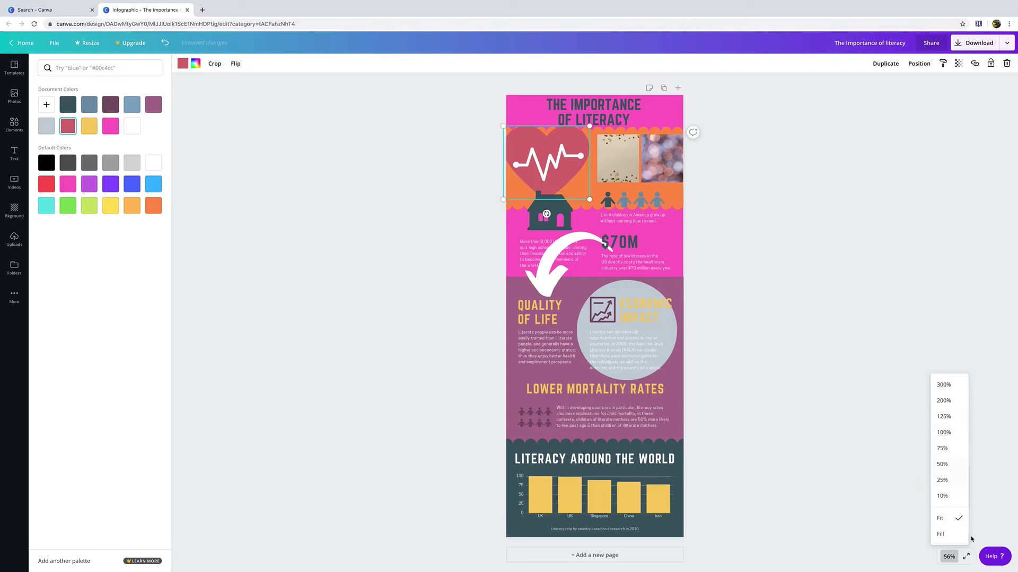
Zoom the page to 100% with the title in view and deselect the heart
{"action": "left_click", "coordinate": [944, 433]}
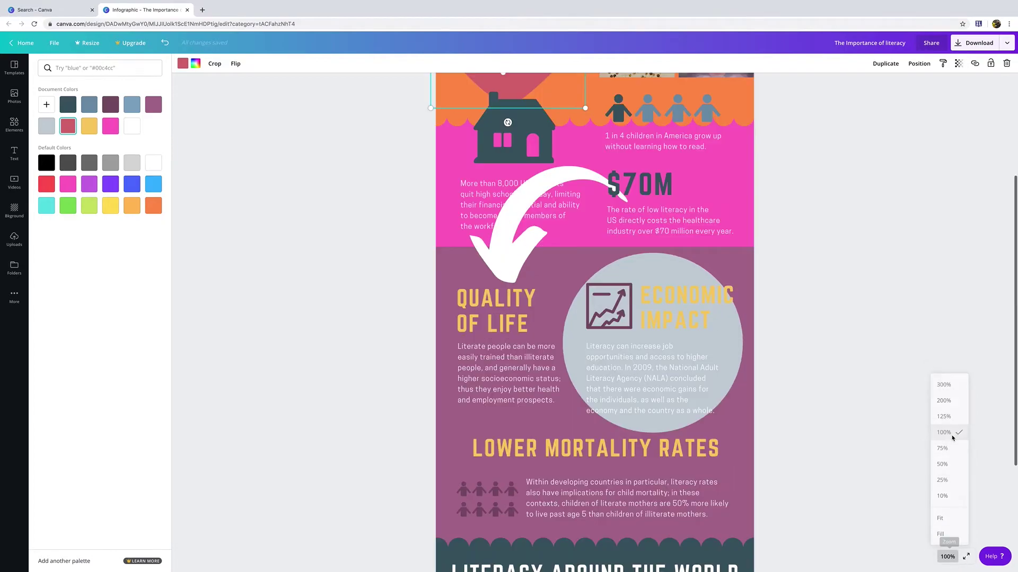
{"action": "scroll", "coordinate": [841, 408], "scroll_direction": "up", "scroll_amount": 2}
{"action": "scroll", "coordinate": [841, 409], "scroll_direction": "up", "scroll_amount": 2}
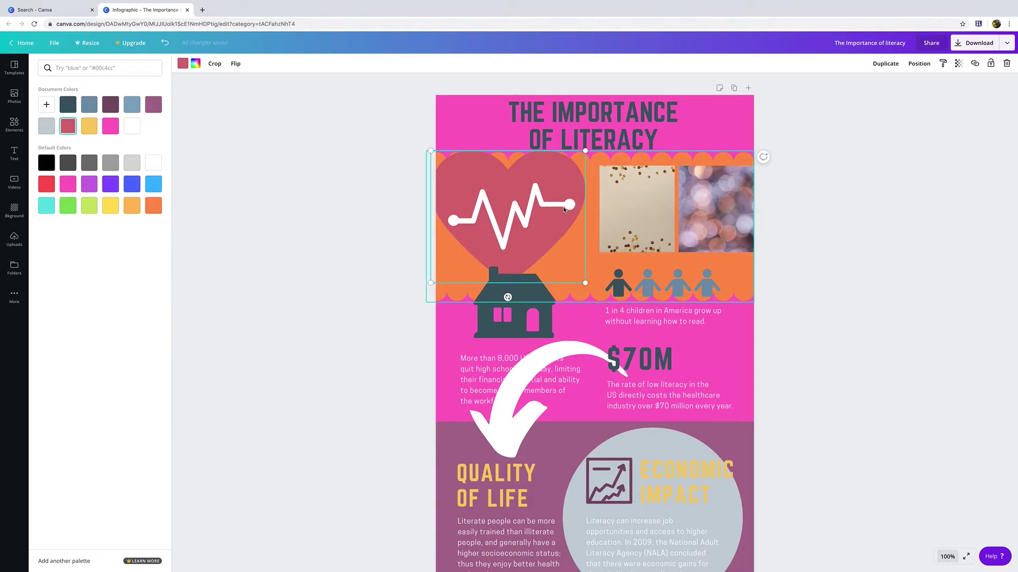
{"action": "left_click", "coordinate": [324, 227]}
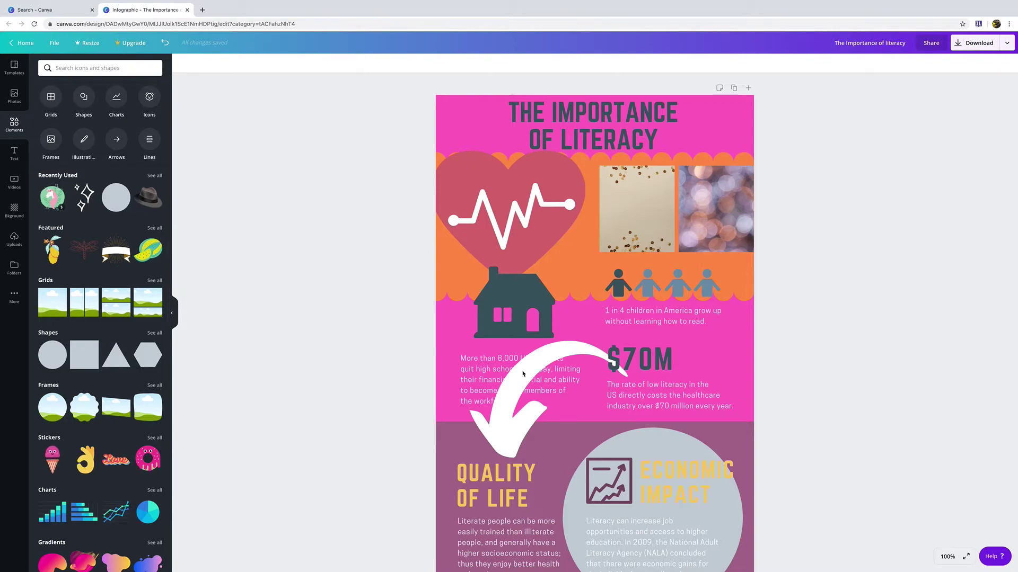
Delete the white curved arrow and the house icon
{"action": "left_click", "coordinate": [483, 374]}
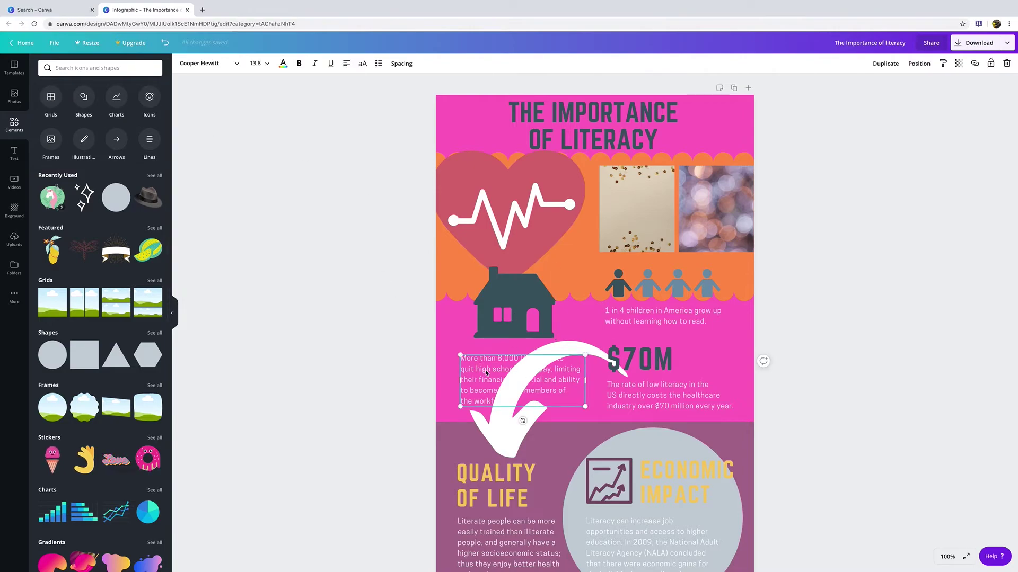
{"action": "left_click", "coordinate": [558, 353]}
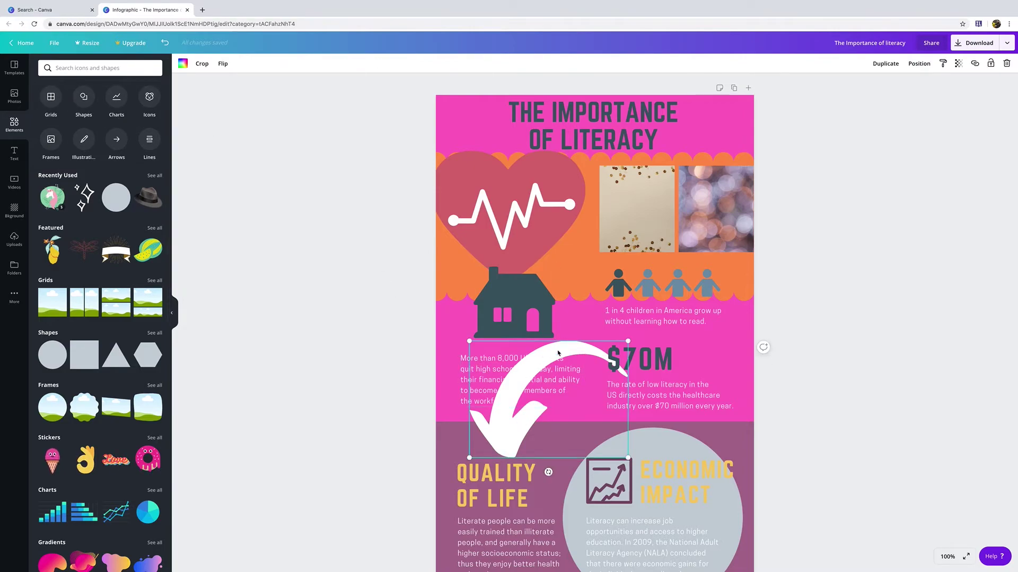
{"action": "key", "text": "Delete"}
{"action": "left_click", "coordinate": [534, 329]}
{"action": "key", "text": "Delete"}
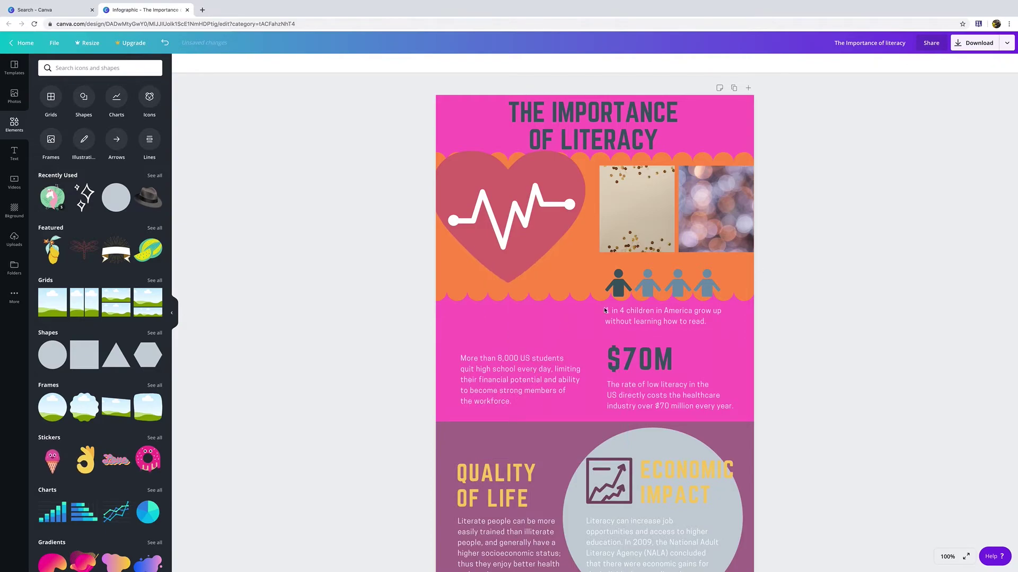
Highlight all the text in the 'More than 8,000 US students' paragraph
{"action": "left_click", "coordinate": [517, 370]}
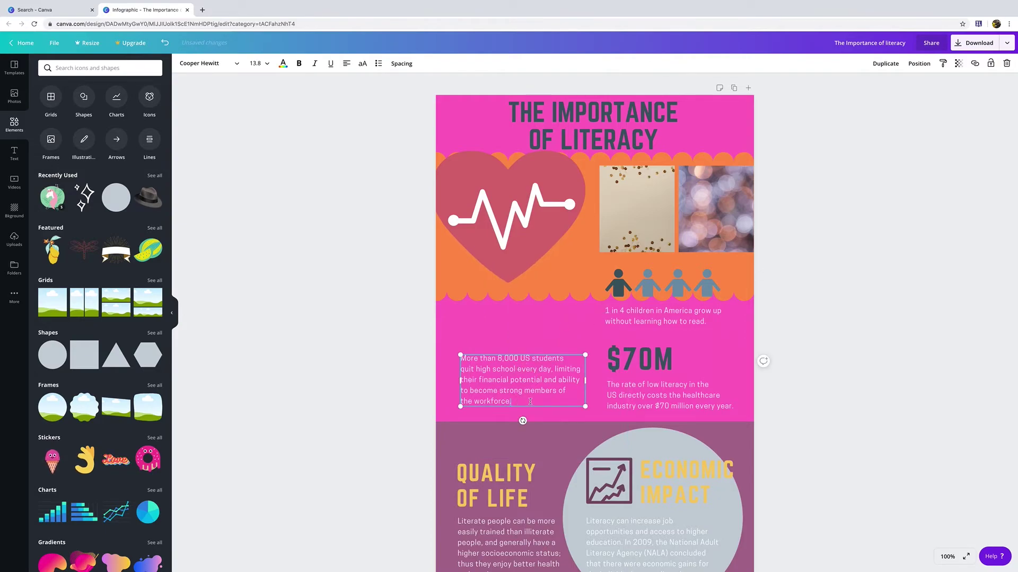
{"action": "left_click_drag", "start_coordinate": [530, 402], "coordinate": [447, 357]}
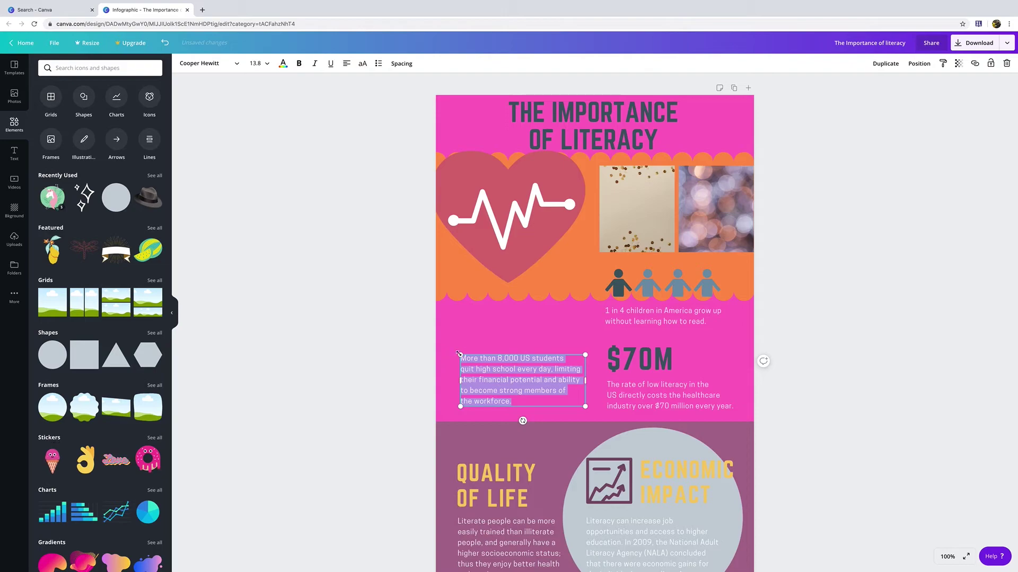
{"action": "left_click", "coordinate": [204, 63]}
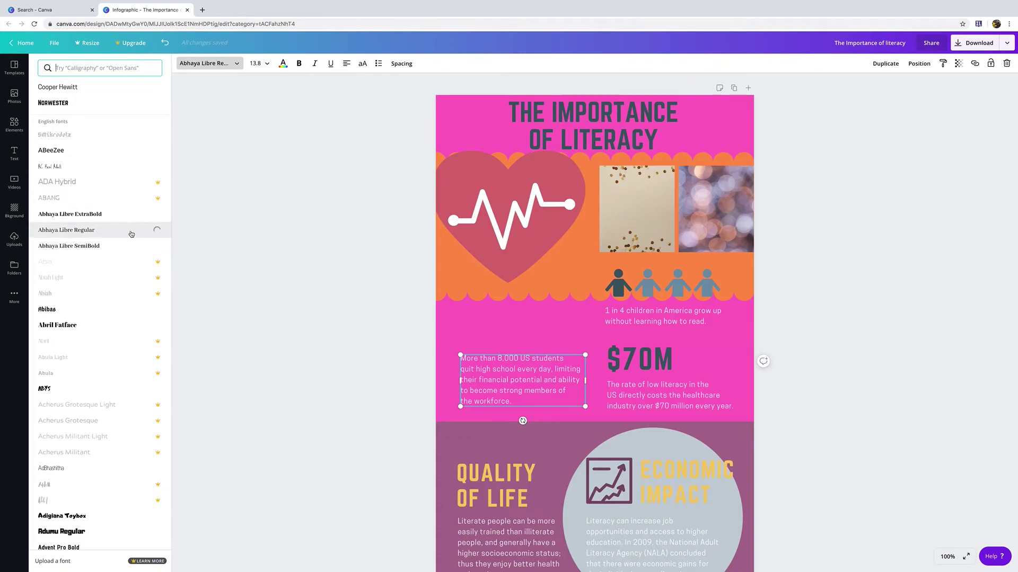
Apply the ABYS font to the students paragraph and finish editing the text
{"action": "scroll", "coordinate": [106, 223], "scroll_direction": "down", "scroll_amount": 4}
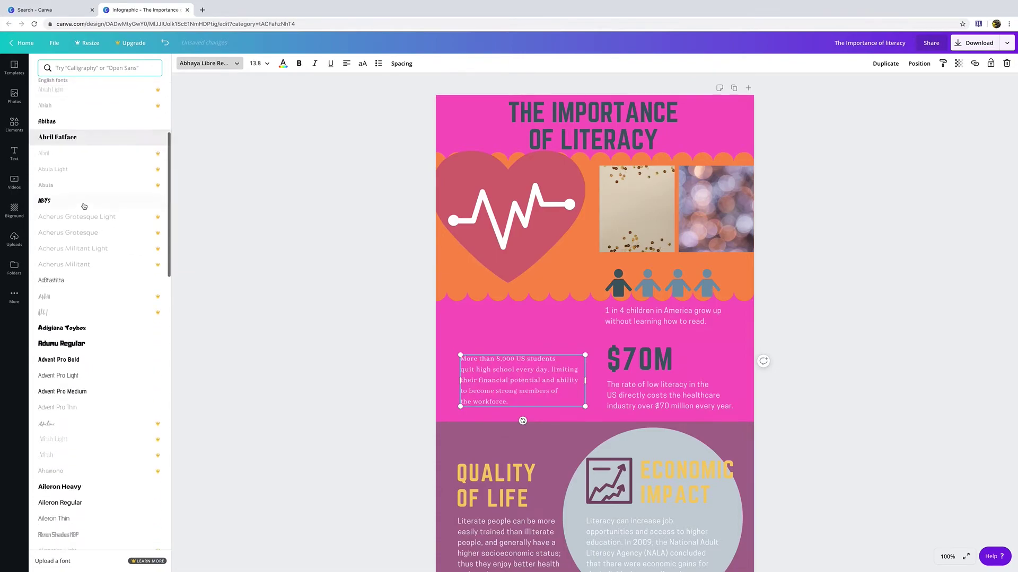
{"action": "left_click", "coordinate": [83, 204]}
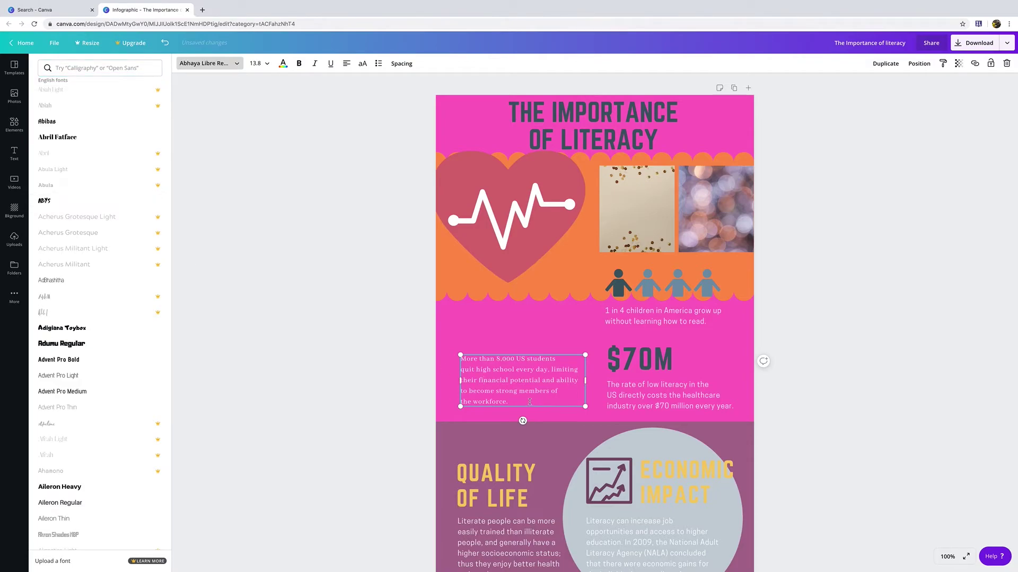
{"action": "left_click_drag", "start_coordinate": [518, 403], "coordinate": [463, 359]}
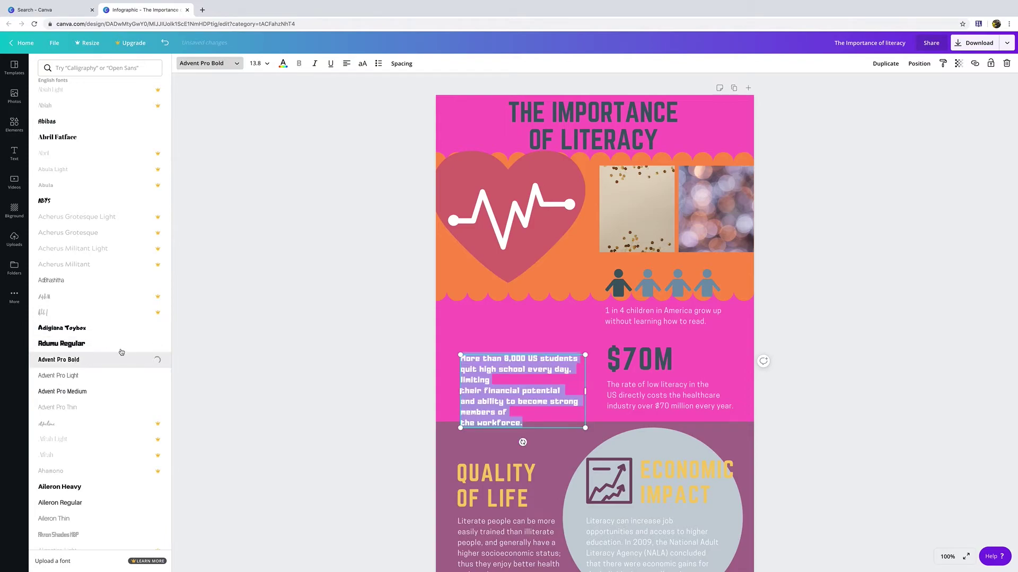
{"action": "key", "text": "Escape"}
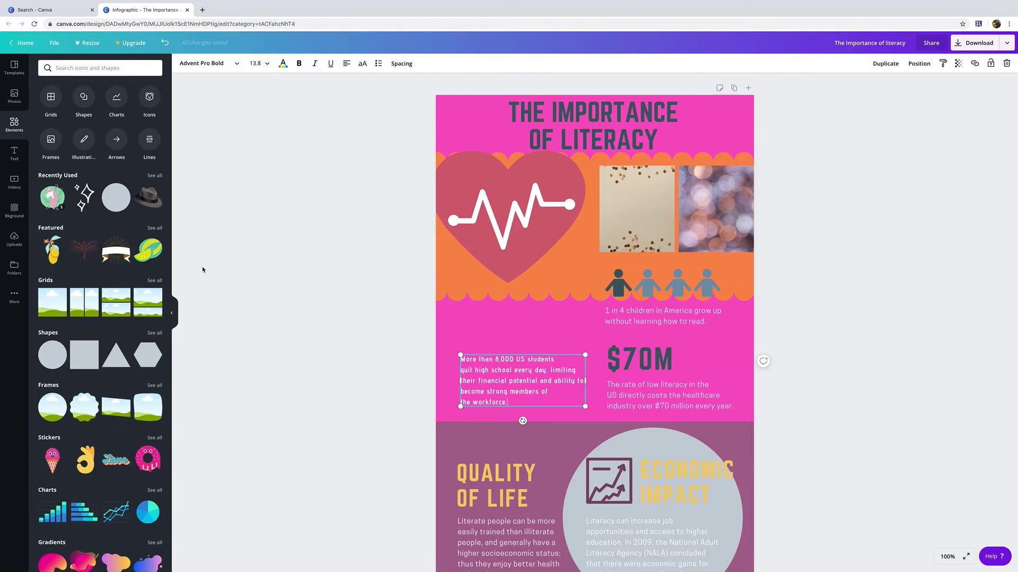
{"action": "left_click", "coordinate": [14, 155]}
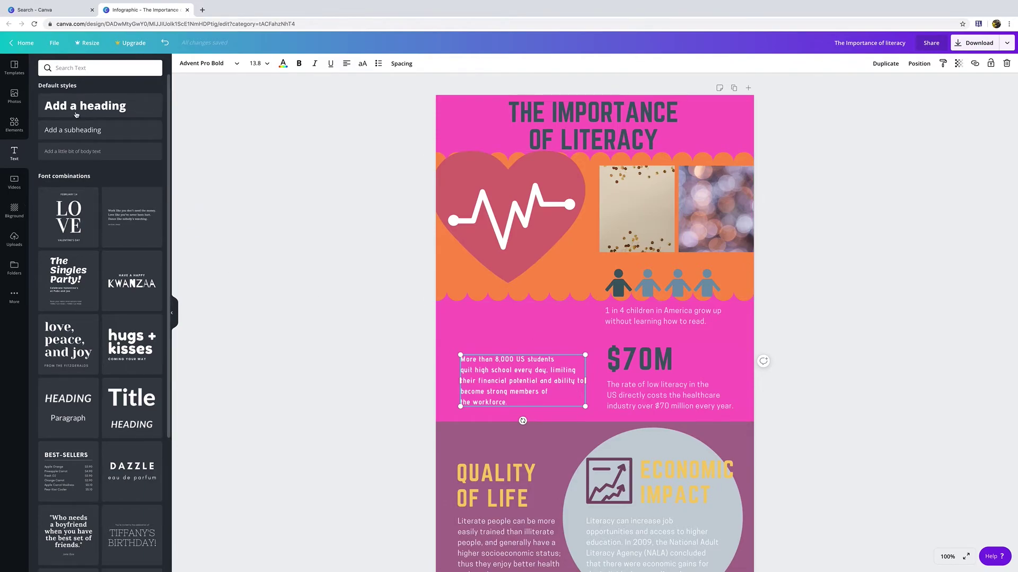
Add the DAZZLE 'eau de parfum' combination over the $70M area and delete the '1 in 4 children' text
{"action": "scroll", "coordinate": [124, 341], "scroll_direction": "down", "scroll_amount": 2}
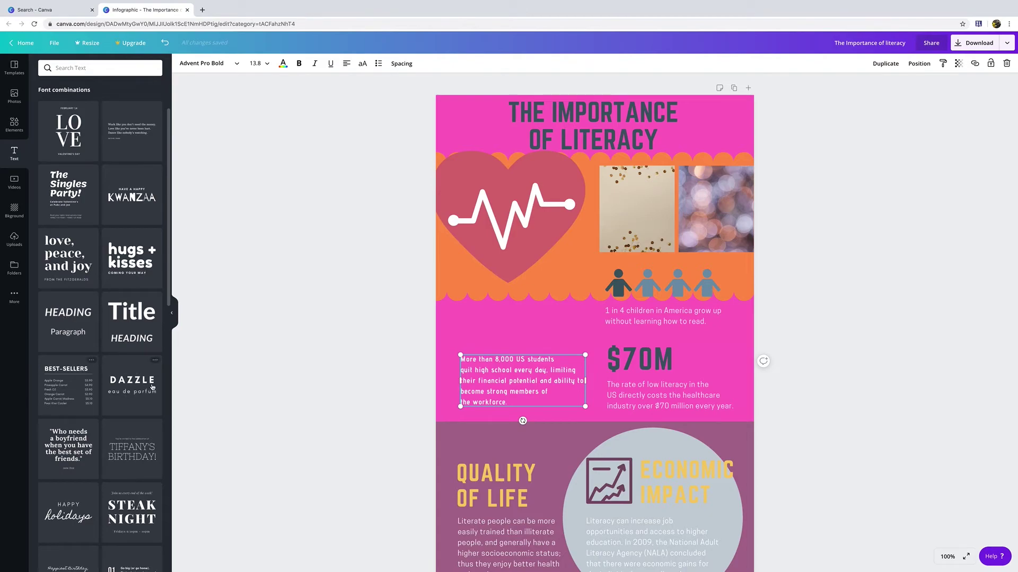
{"action": "left_click", "coordinate": [132, 391]}
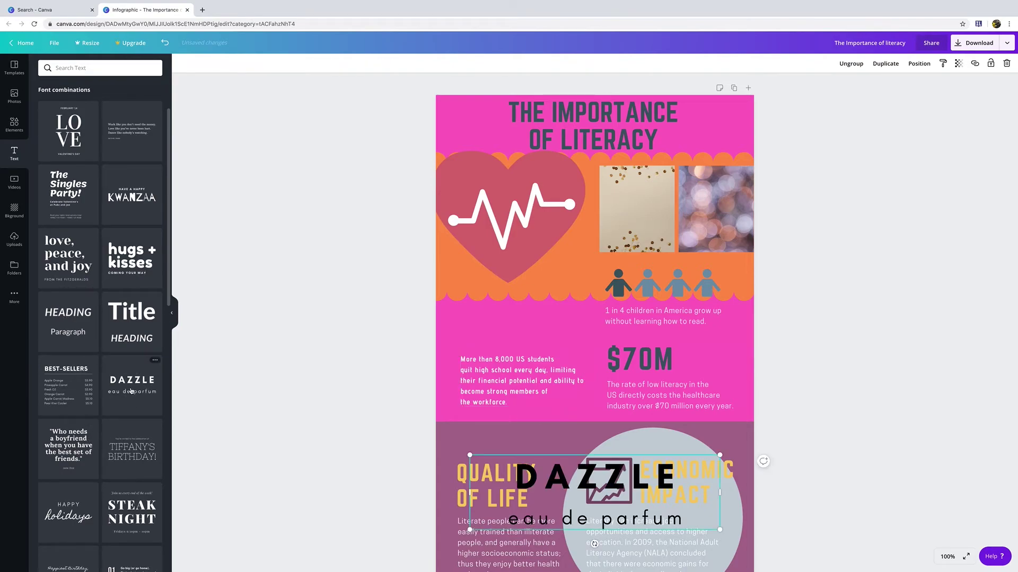
{"action": "left_click_drag", "start_coordinate": [568, 459], "coordinate": [552, 332]}
{"action": "left_click", "coordinate": [624, 318]}
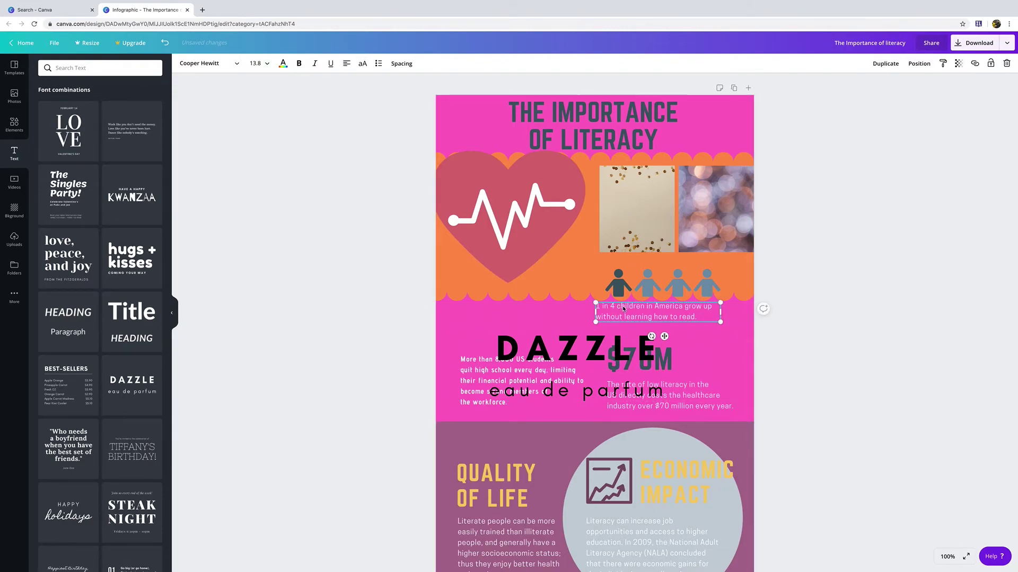
{"action": "key", "text": "Delete"}
Move the DAZZLE group up and delete the 8,000 US students text and the $70M figure
{"action": "left_click", "coordinate": [485, 365]}
{"action": "left_click_drag", "start_coordinate": [473, 327], "coordinate": [537, 274]}
{"action": "left_click", "coordinate": [483, 394]}
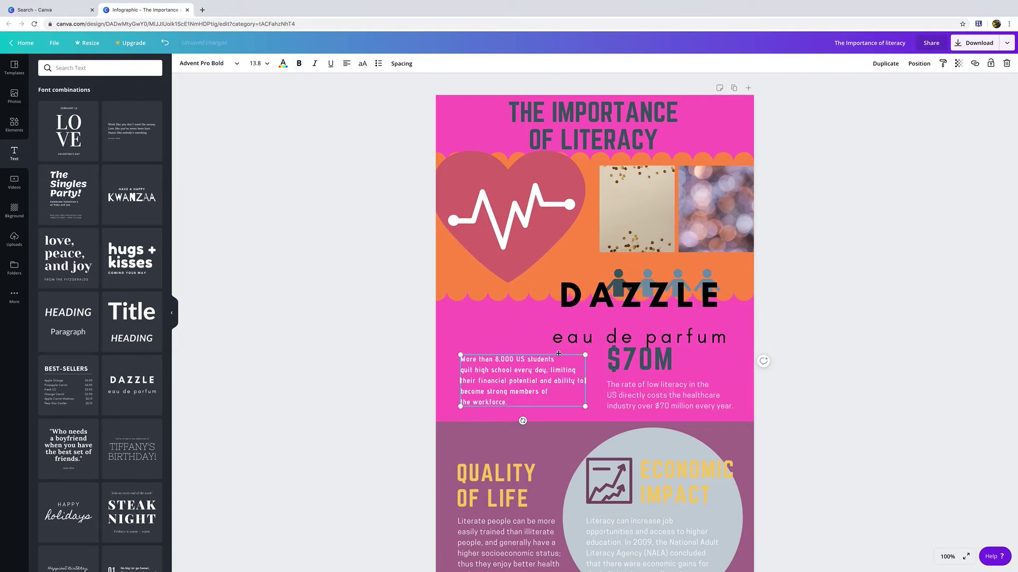
{"action": "key", "text": "Delete"}
{"action": "left_click", "coordinate": [642, 361]}
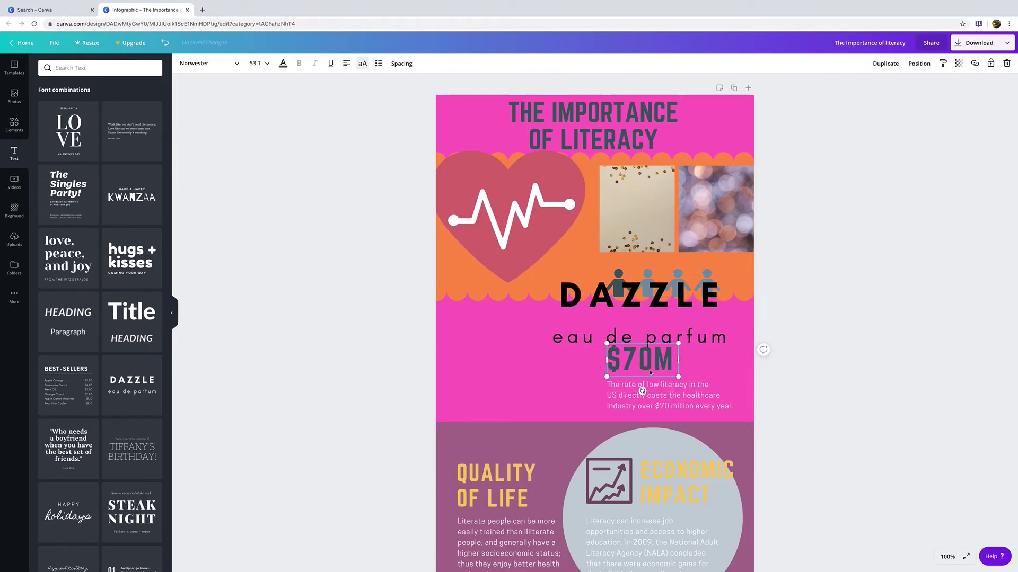
{"action": "key", "text": "Delete"}
Place the DAZZLE group below the people icons and make the word DAZZLE white
{"action": "left_click", "coordinate": [654, 309]}
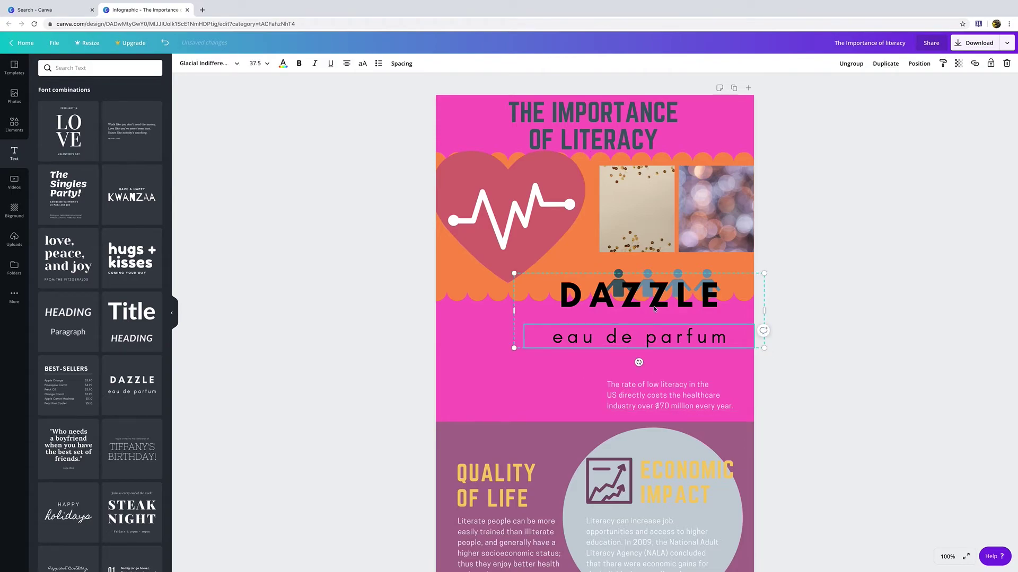
{"action": "left_click_drag", "start_coordinate": [667, 280], "coordinate": [633, 304]}
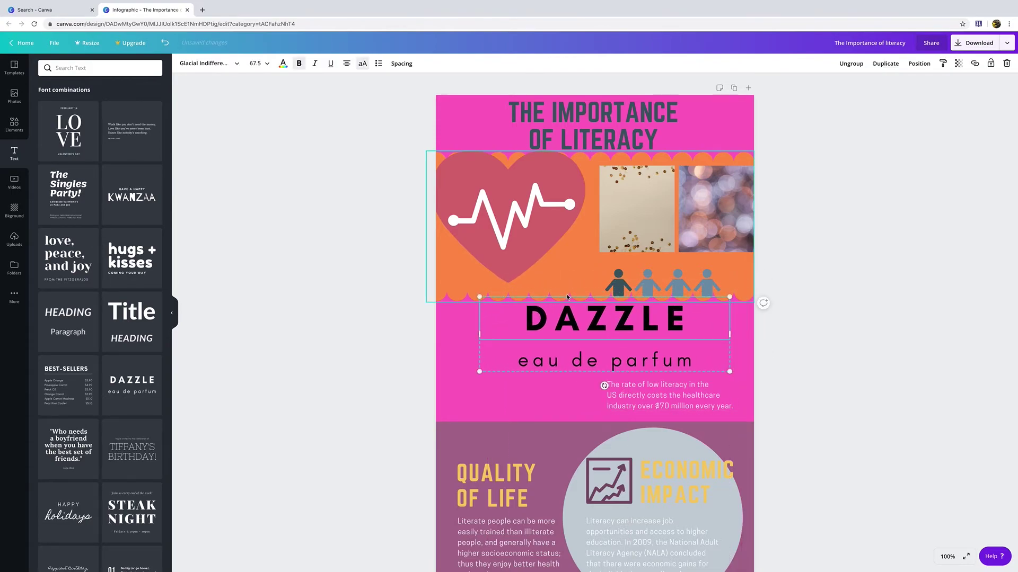
{"action": "left_click", "coordinate": [567, 319]}
{"action": "double_click", "coordinate": [515, 316]}
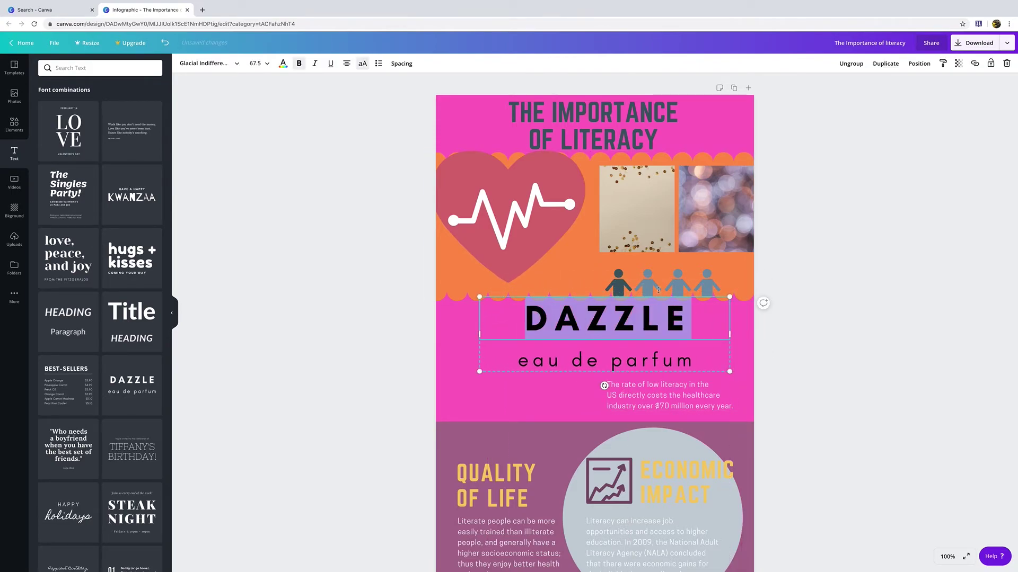
{"action": "left_click", "coordinate": [283, 64]}
{"action": "left_click", "coordinate": [153, 127]}
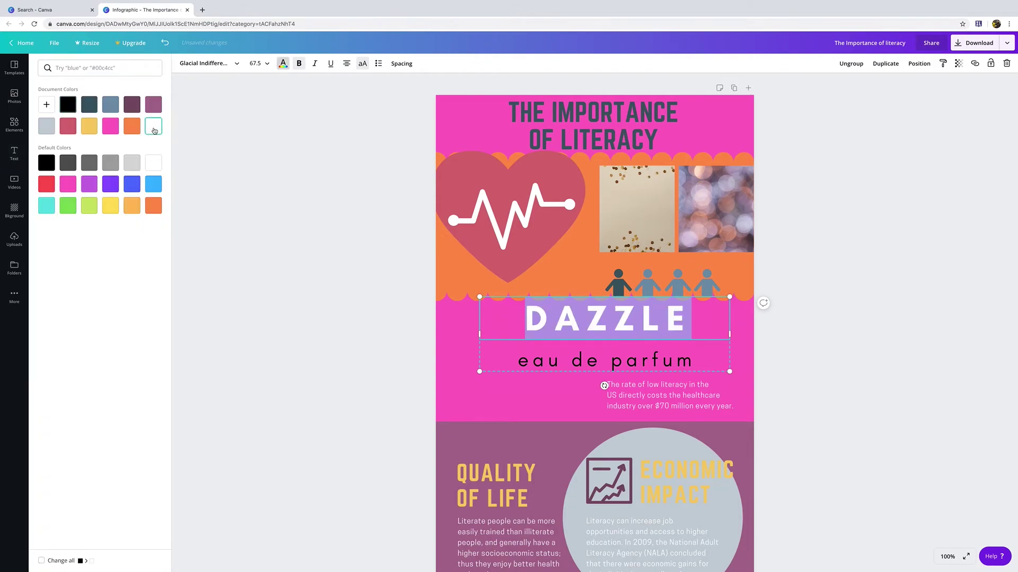
{"action": "left_click", "coordinate": [256, 247]}
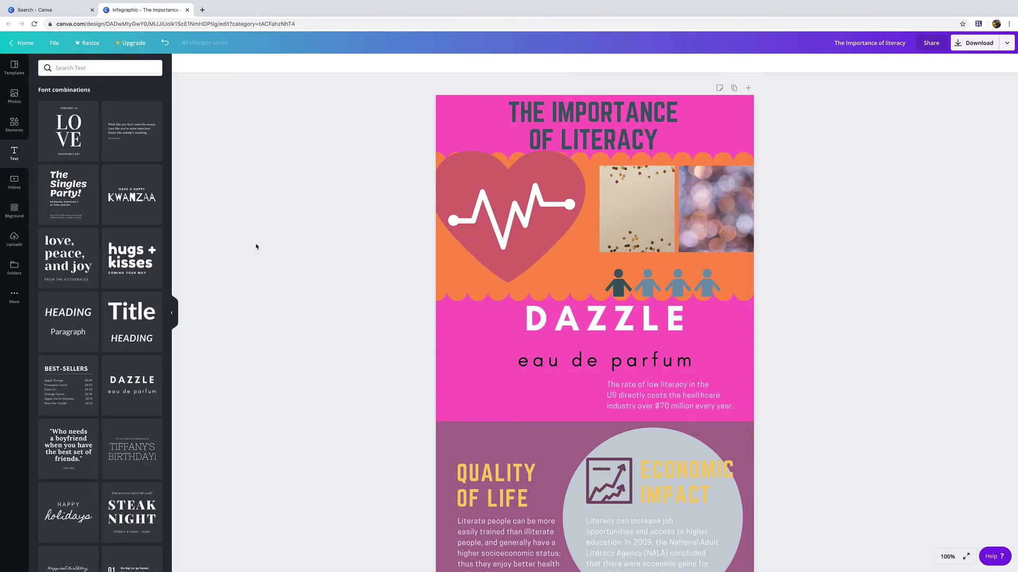
{"action": "left_click", "coordinate": [15, 209]}
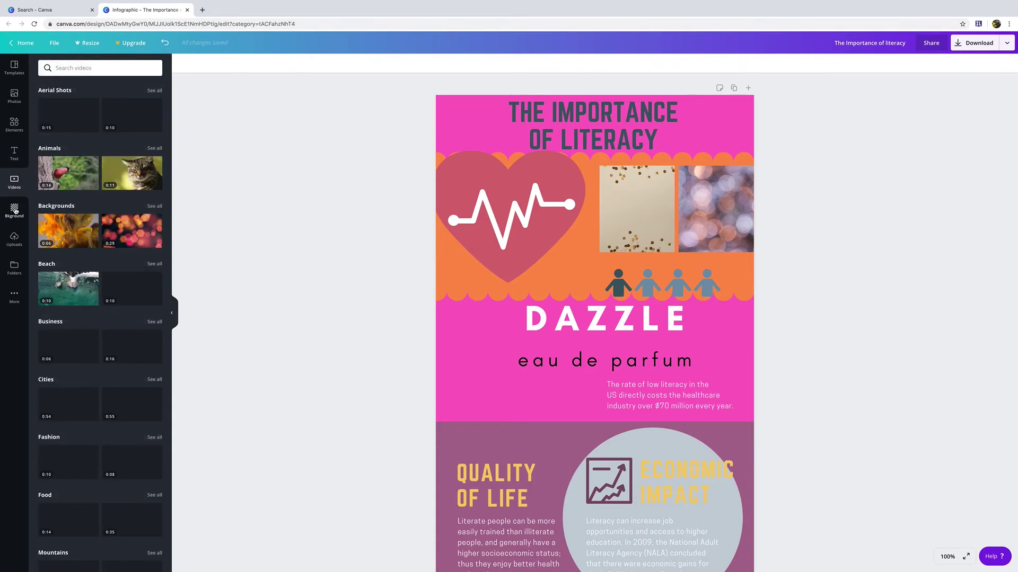
Add the aerial bridge stock video to the page and shrink it
{"action": "left_click", "coordinate": [15, 210]}
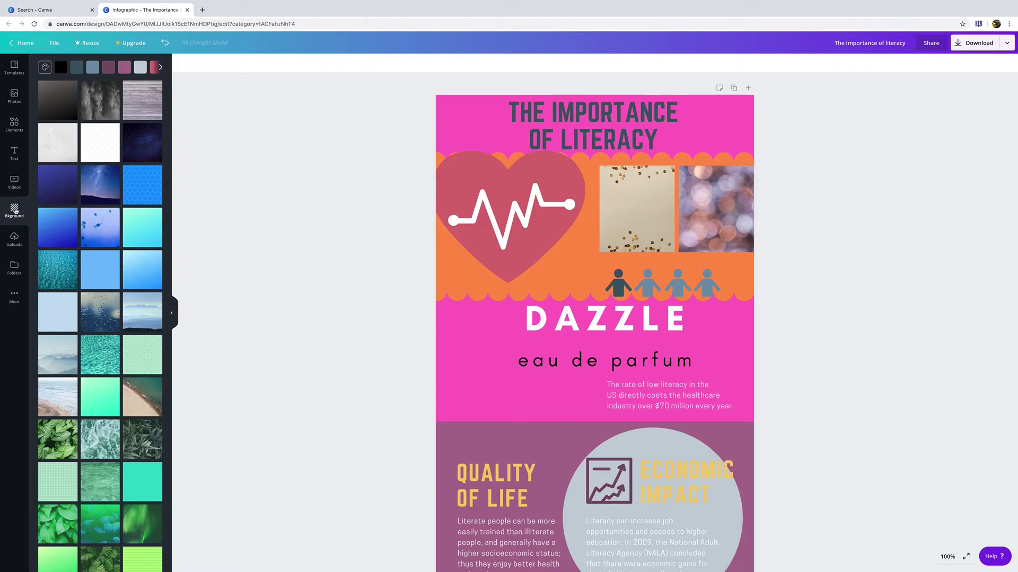
{"action": "left_click", "coordinate": [10, 187]}
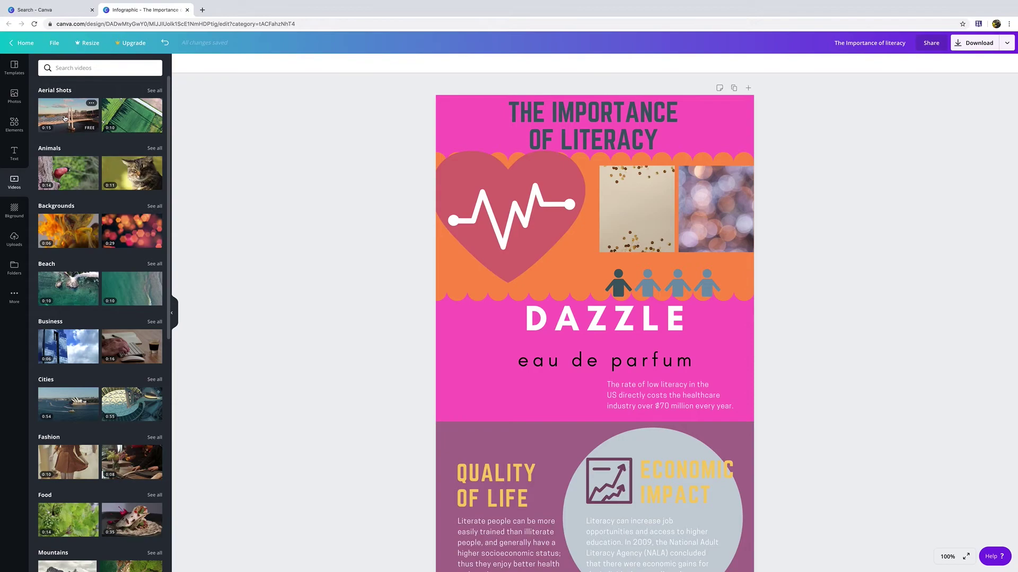
{"action": "left_click_drag", "start_coordinate": [72, 117], "coordinate": [500, 322]}
{"action": "left_click_drag", "start_coordinate": [713, 440], "coordinate": [585, 367]}
Nudge the DAZZLE text slightly lower, delete the bridge video, and return to Backgrounds
{"action": "left_click_drag", "start_coordinate": [518, 344], "coordinate": [511, 369]}
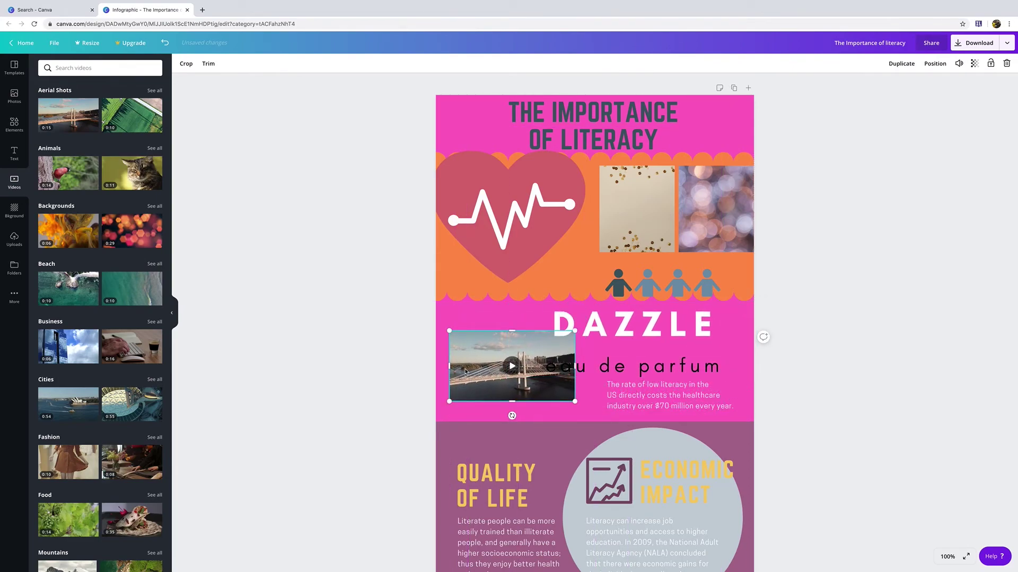
{"action": "key", "text": "Delete"}
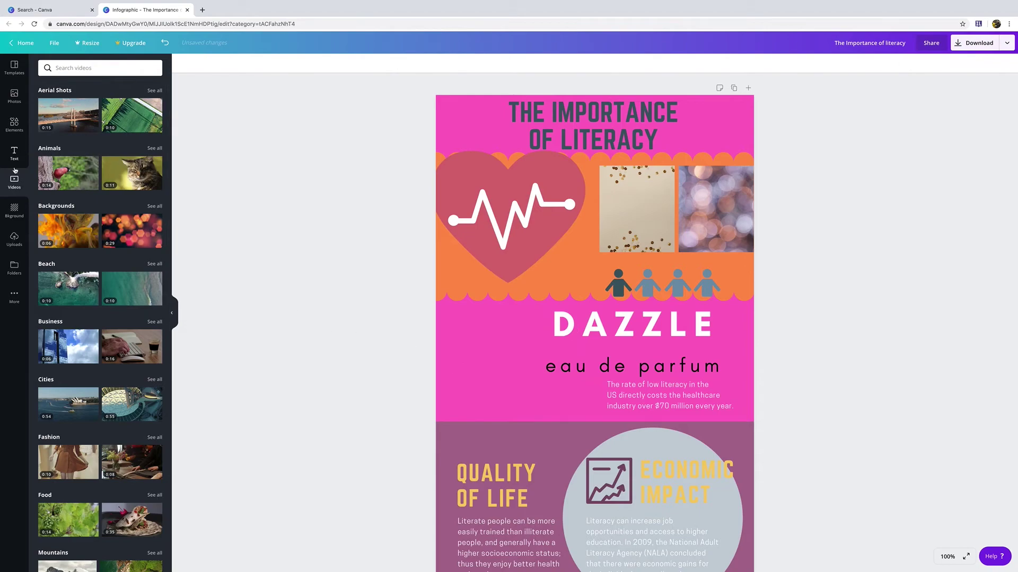
{"action": "left_click", "coordinate": [15, 210]}
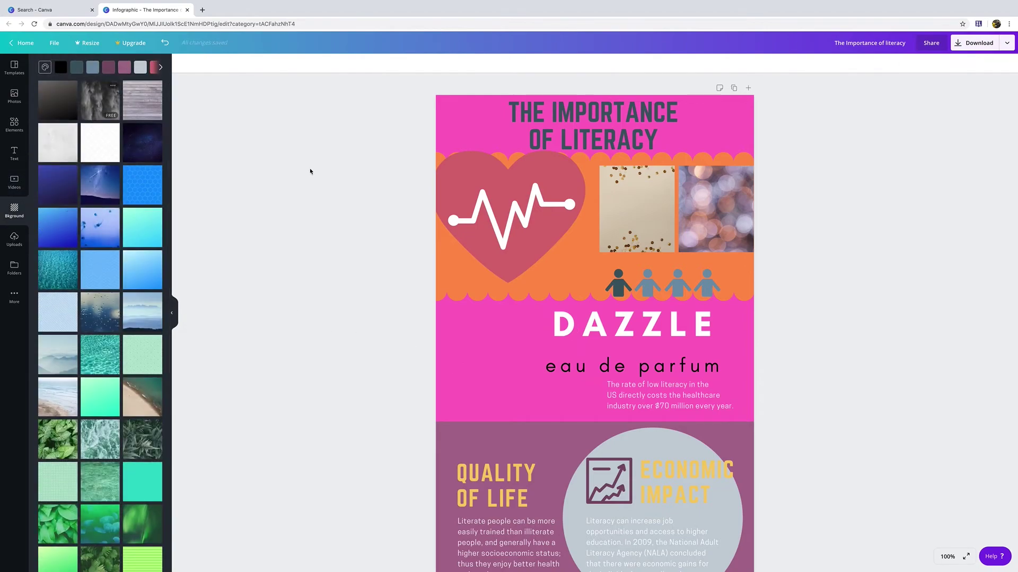
Try grey smoke, starry night, light blue ink, starry streak and turquoise water backgrounds
{"action": "left_click", "coordinate": [451, 133]}
{"action": "left_click", "coordinate": [443, 134]}
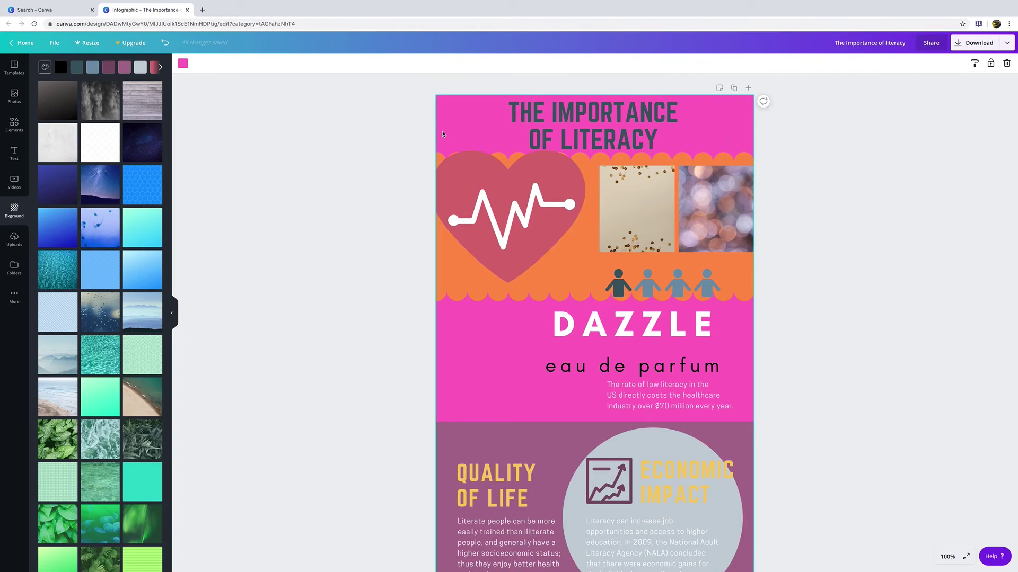
{"action": "left_click", "coordinate": [103, 109]}
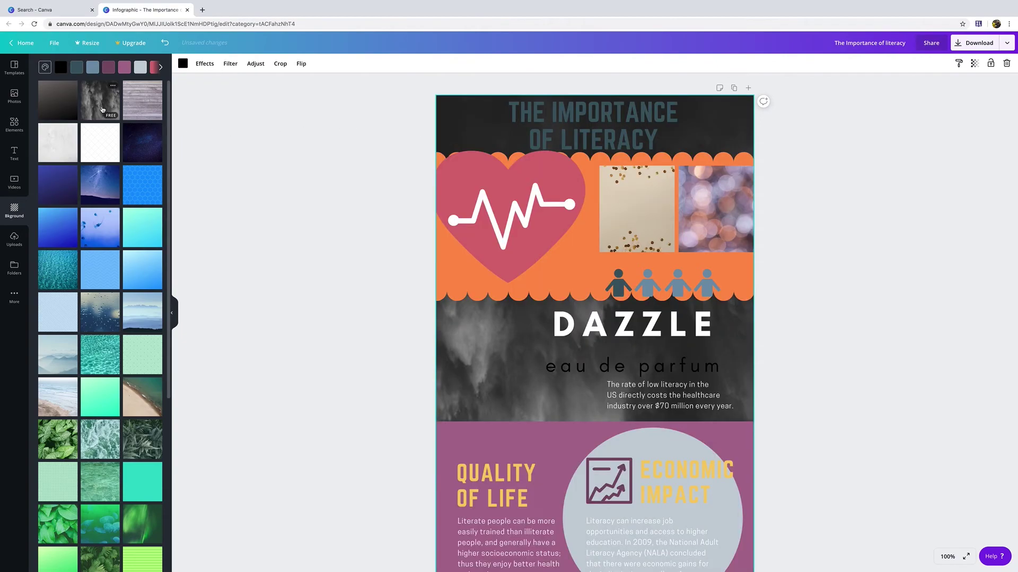
{"action": "left_click", "coordinate": [141, 141]}
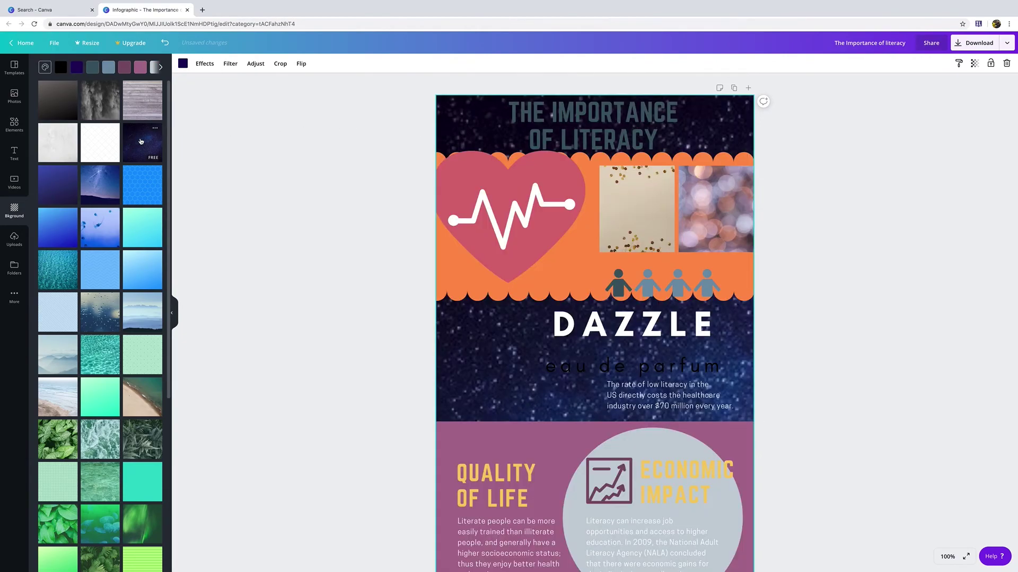
{"action": "left_click", "coordinate": [100, 218]}
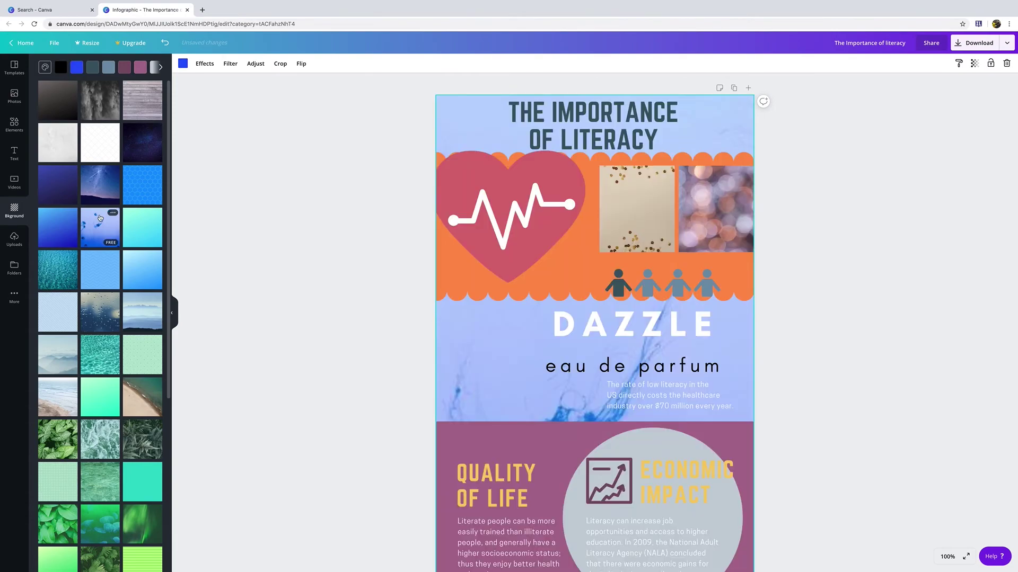
{"action": "left_click", "coordinate": [107, 191]}
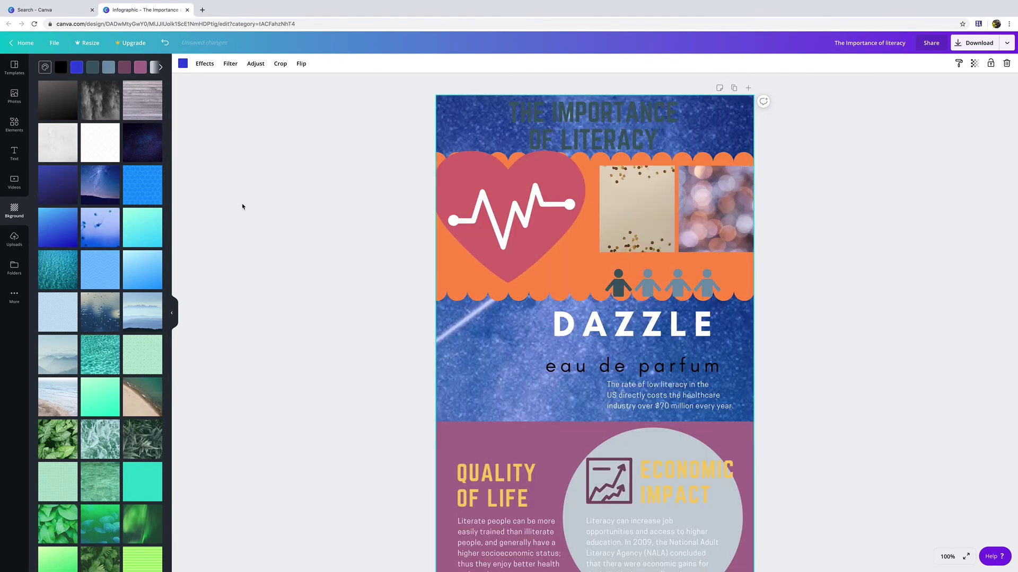
{"action": "scroll", "coordinate": [639, 307], "scroll_direction": "down", "scroll_amount": 4}
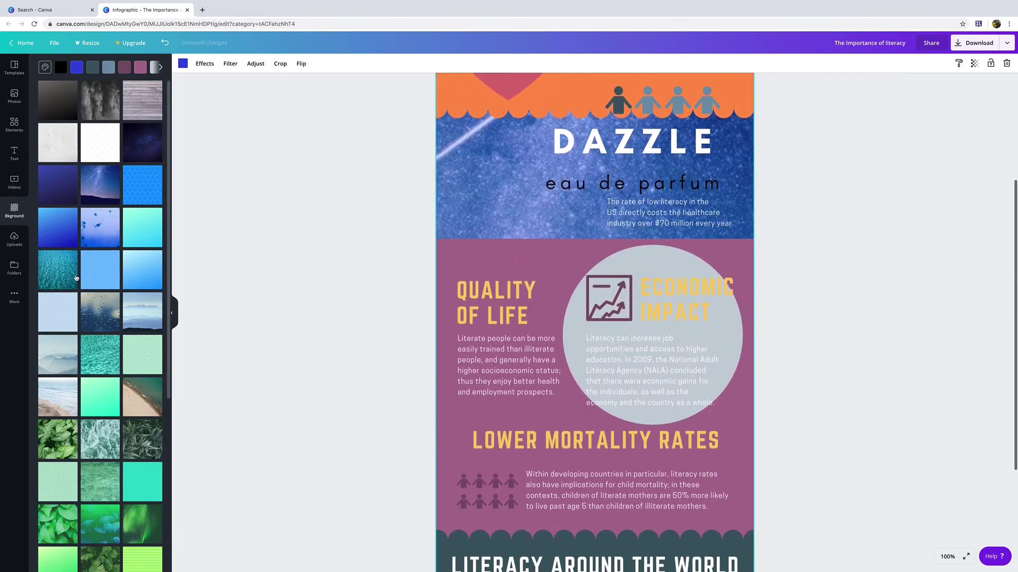
{"action": "left_click", "coordinate": [60, 266]}
{"action": "scroll", "coordinate": [573, 209], "scroll_direction": "up", "scroll_amount": 3}
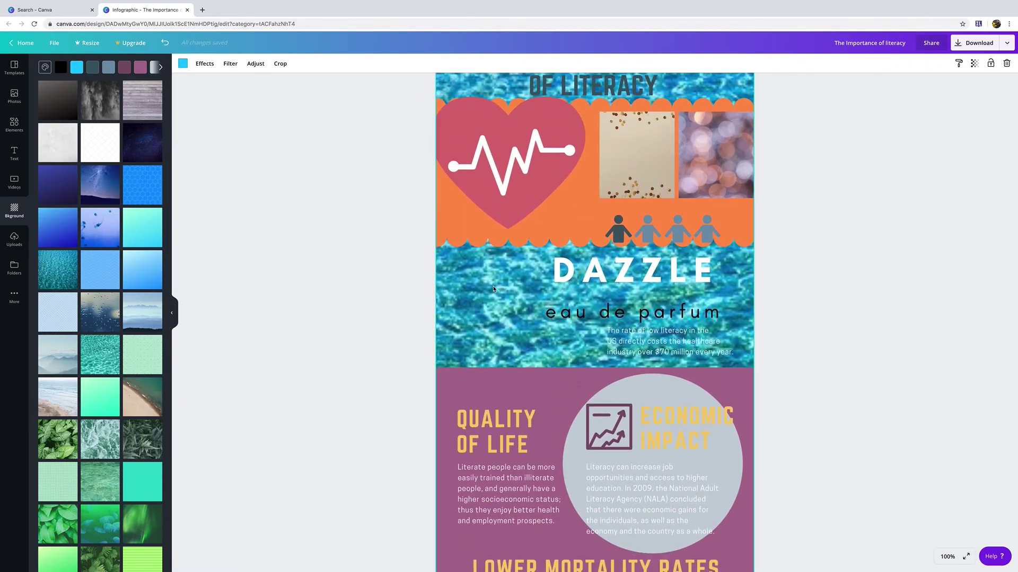
Adjust the water crop, try the dark grey gradient, then settle on solid slate blue
{"action": "double_click", "coordinate": [493, 288]}
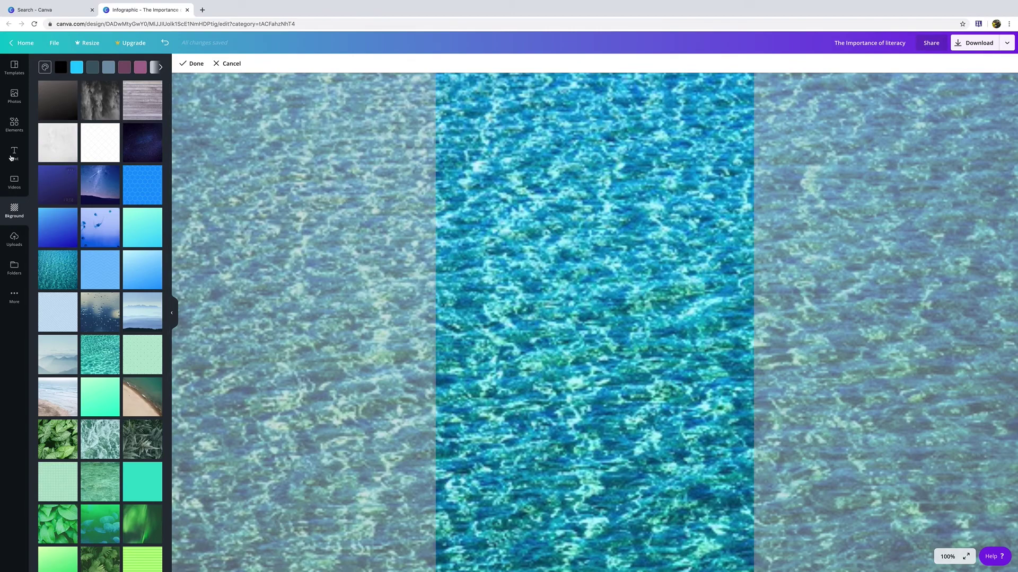
{"action": "left_click", "coordinate": [42, 110]}
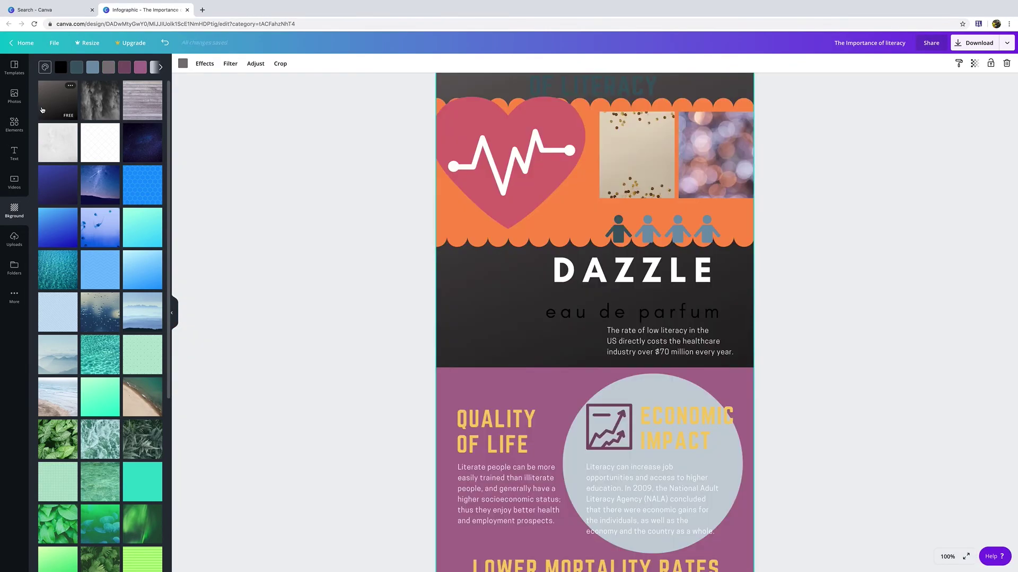
{"action": "scroll", "coordinate": [81, 80], "scroll_direction": "down", "scroll_amount": 1}
{"action": "left_click", "coordinate": [91, 67]}
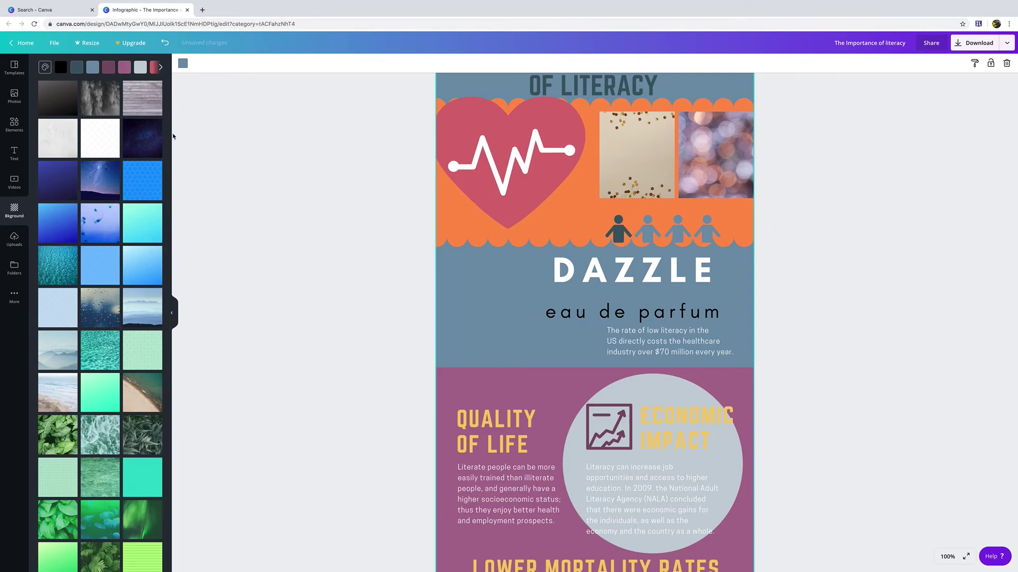
{"action": "scroll", "coordinate": [362, 144], "scroll_direction": "up", "scroll_amount": 2}
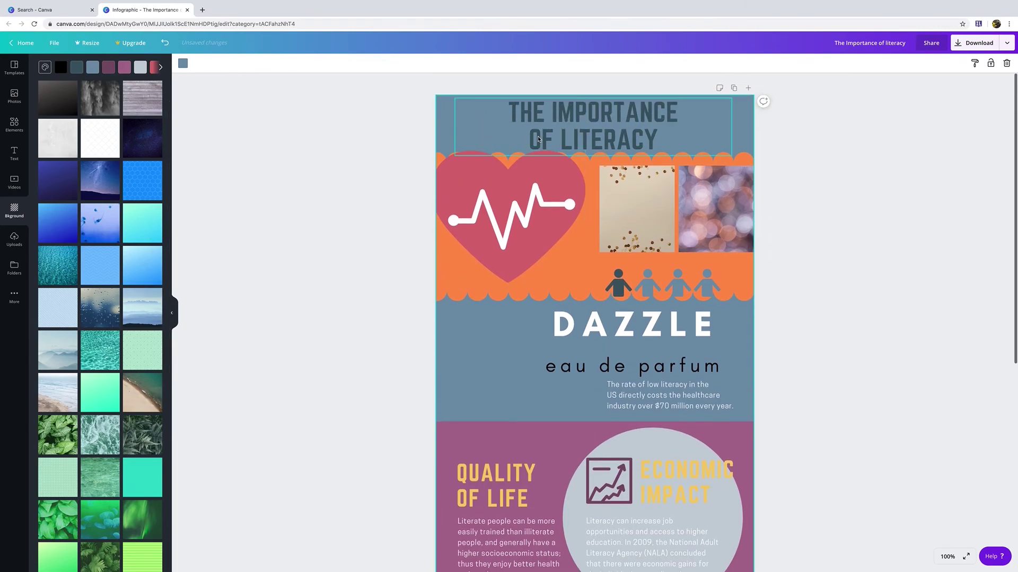
{"action": "scroll", "coordinate": [764, 103], "scroll_direction": "down", "scroll_amount": 10}
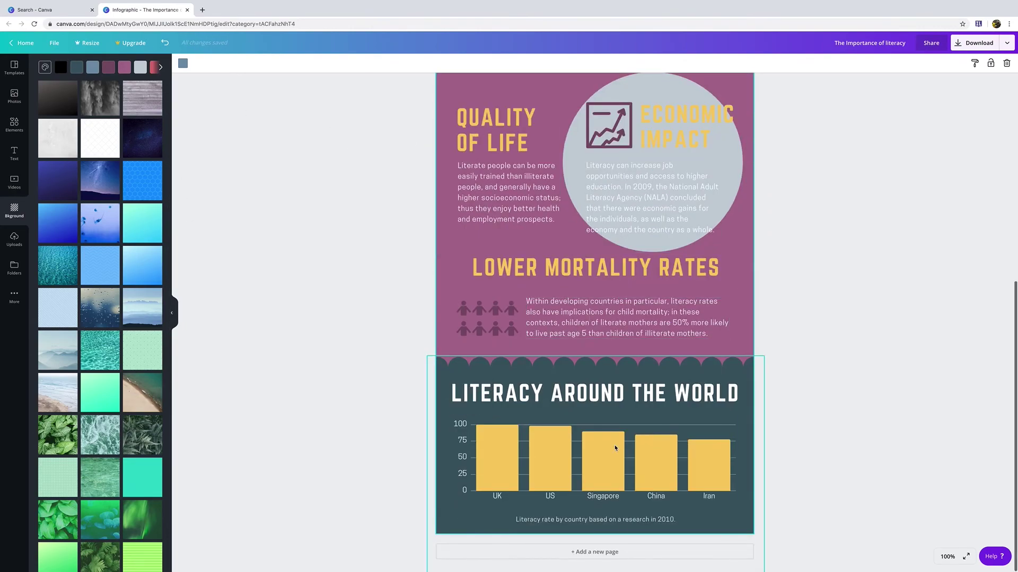
Add a second page and try dark gradient, starry night and jellyfish backgrounds on it
{"action": "left_click", "coordinate": [613, 552]}
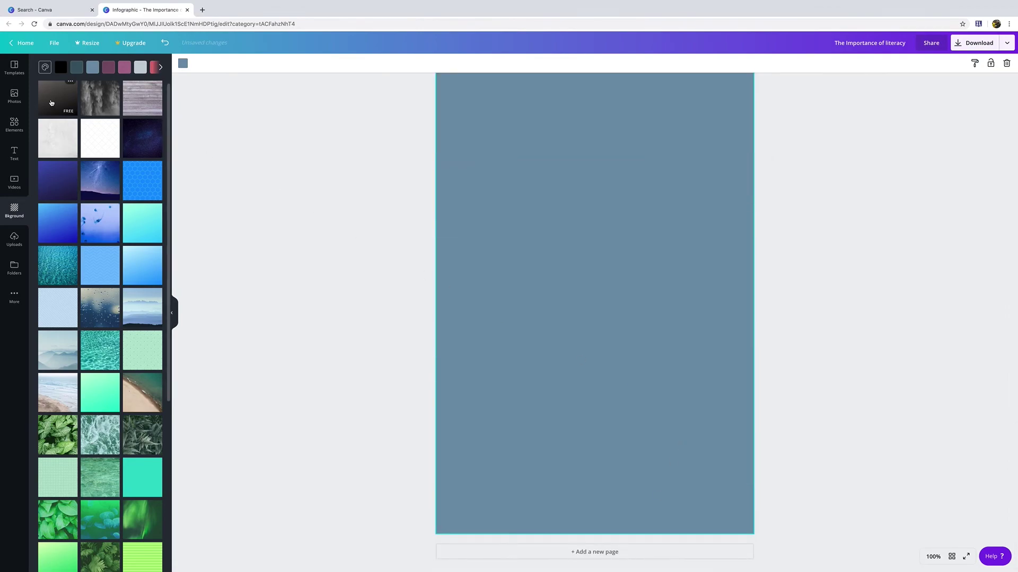
{"action": "left_click", "coordinate": [51, 102]}
{"action": "left_click", "coordinate": [115, 174]}
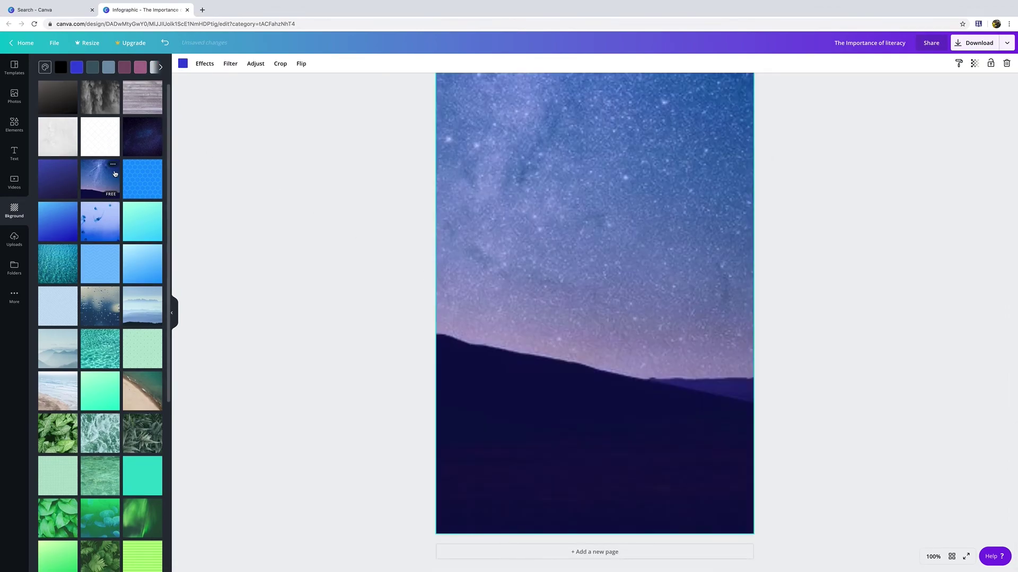
{"action": "left_click", "coordinate": [120, 235]}
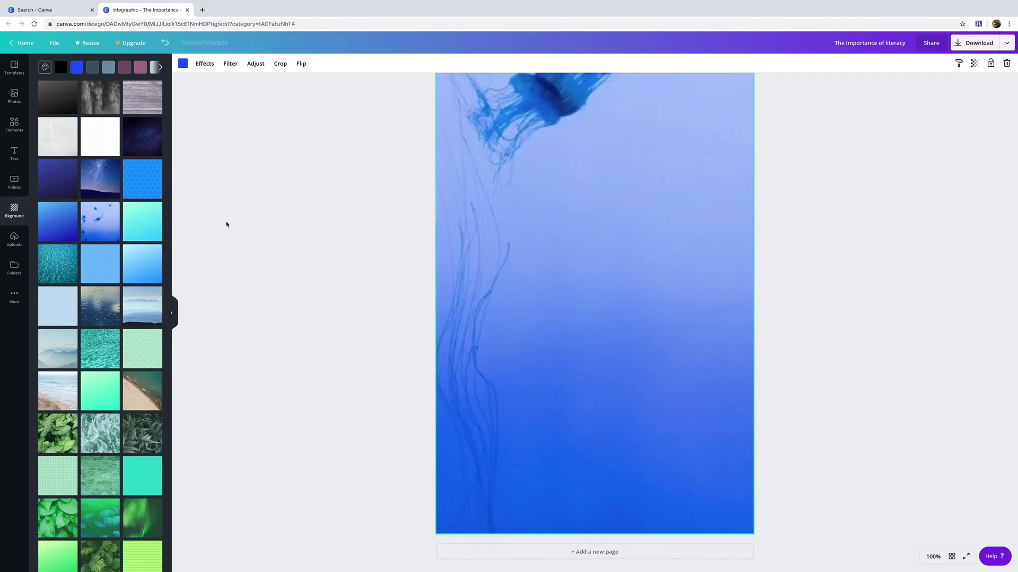
Try sunset city and orange gradient, keep the wood-plank texture, and scroll back to page 1
{"action": "scroll", "coordinate": [141, 313], "scroll_direction": "down", "scroll_amount": 8}
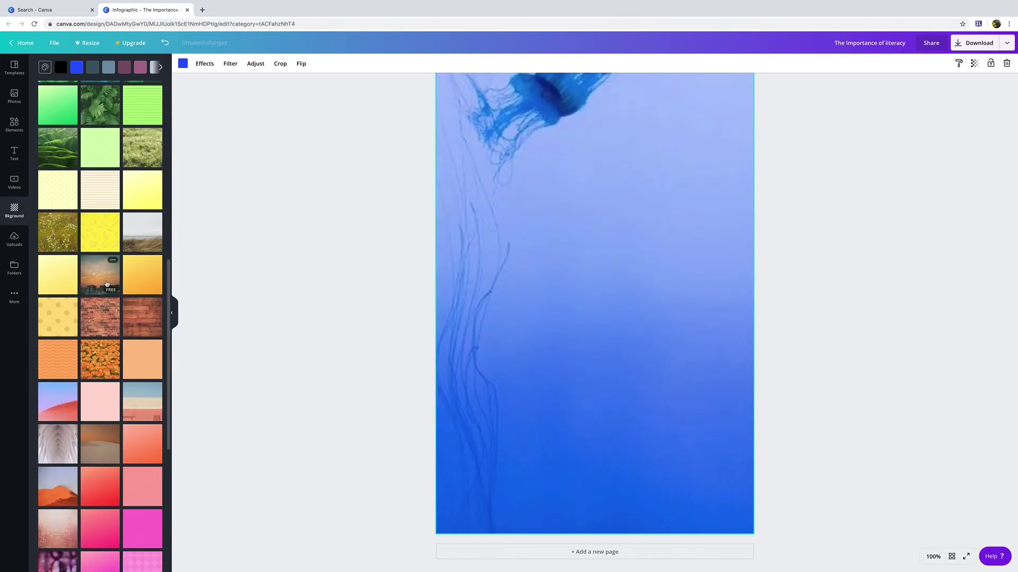
{"action": "left_click", "coordinate": [106, 283]}
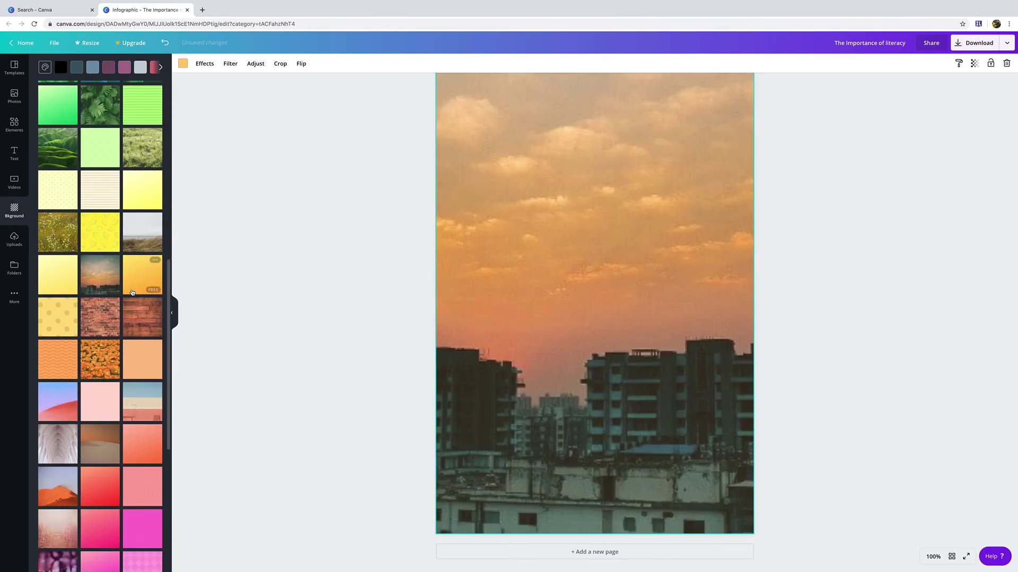
{"action": "left_click", "coordinate": [146, 275]}
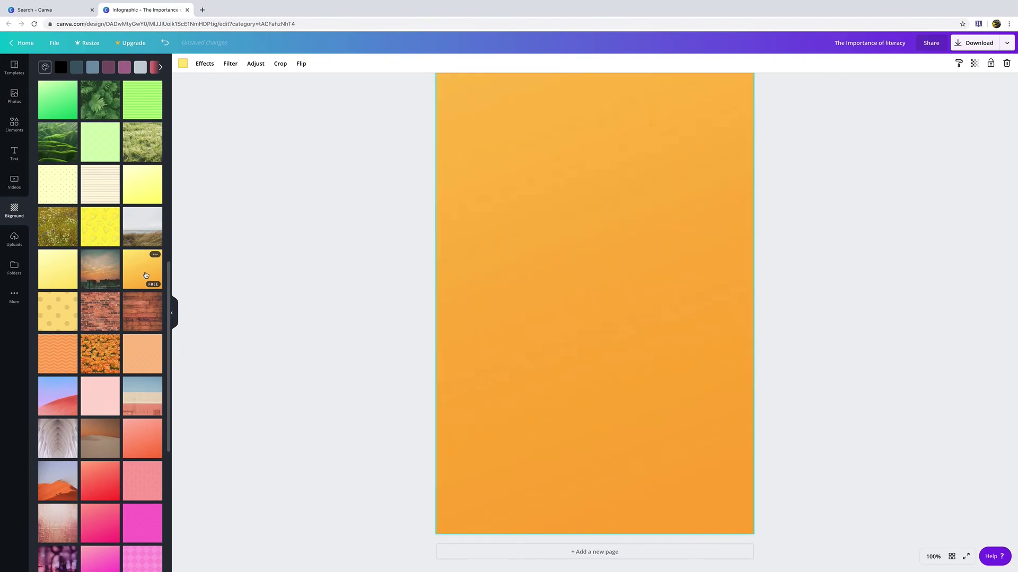
{"action": "left_click", "coordinate": [143, 313]}
{"action": "scroll", "coordinate": [244, 277], "scroll_direction": "up", "scroll_amount": 5}
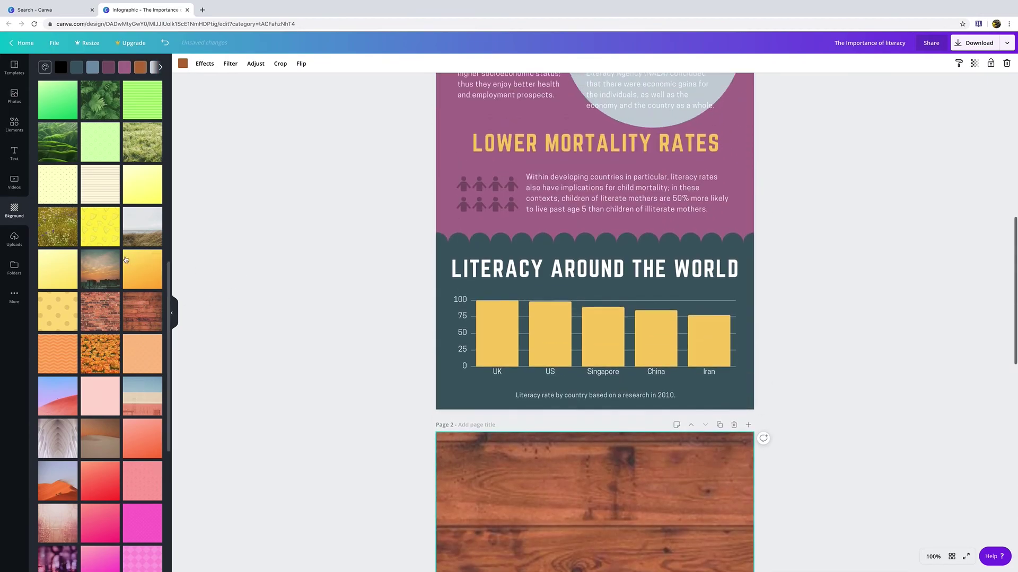
{"action": "scroll", "coordinate": [36, 250], "scroll_direction": "up", "scroll_amount": 8}
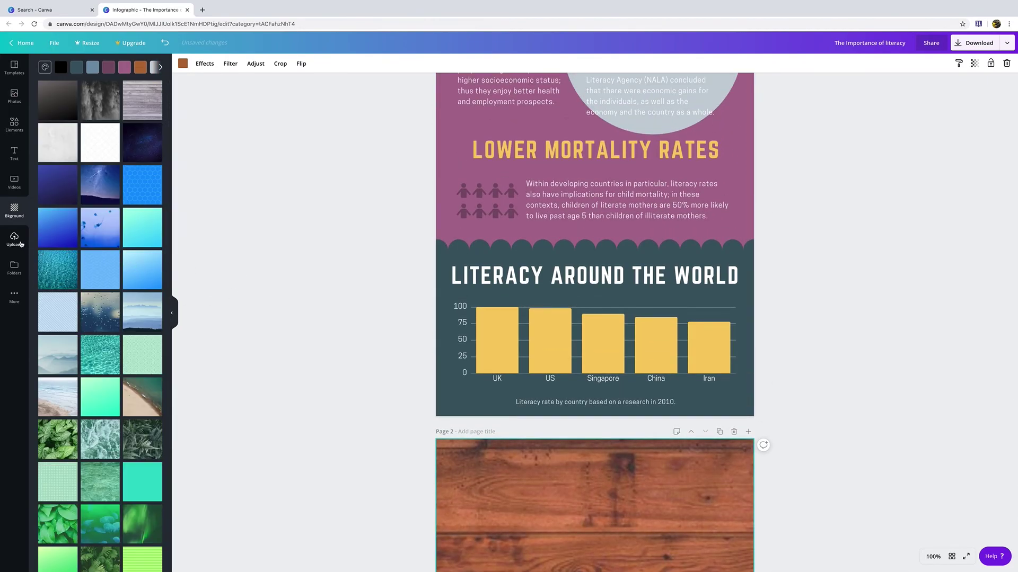
{"action": "scroll", "coordinate": [499, 245], "scroll_direction": "up", "scroll_amount": 9}
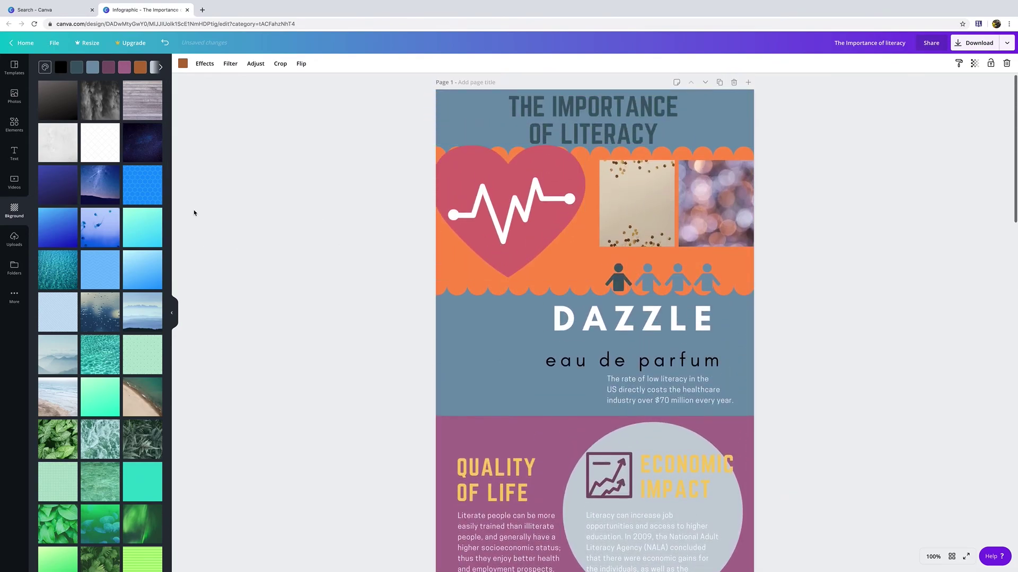
Upload dogs_1280p_0.jpg, drop it on the DAZZLE section, then delete it from the page
{"action": "left_click", "coordinate": [15, 239]}
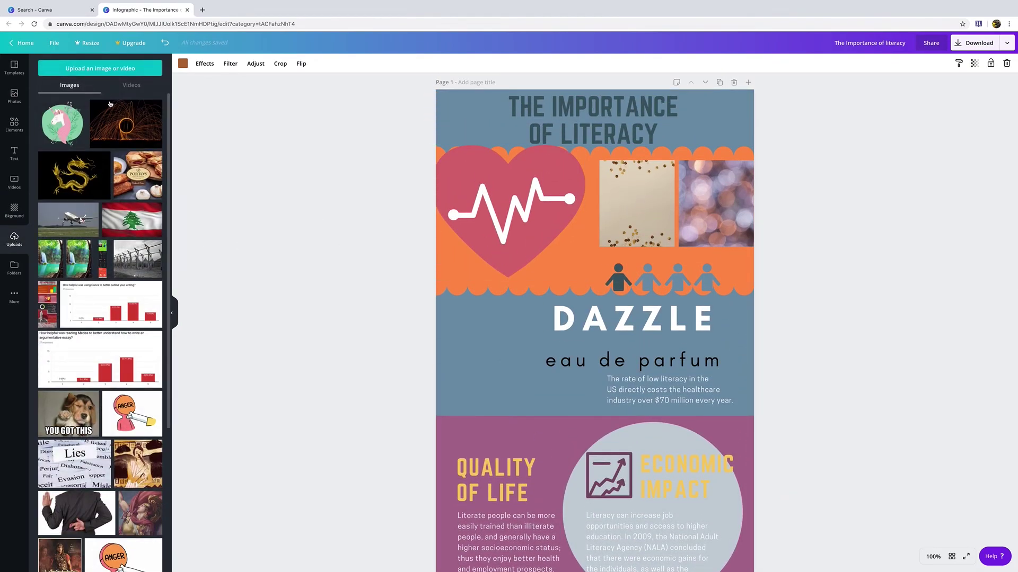
{"action": "left_click", "coordinate": [86, 72]}
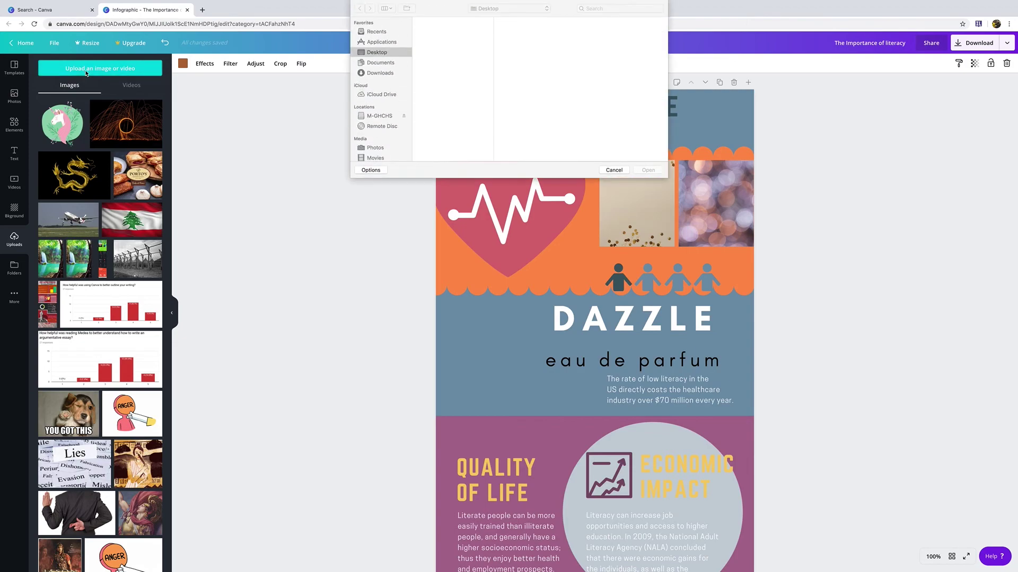
{"action": "double_click", "coordinate": [443, 27]}
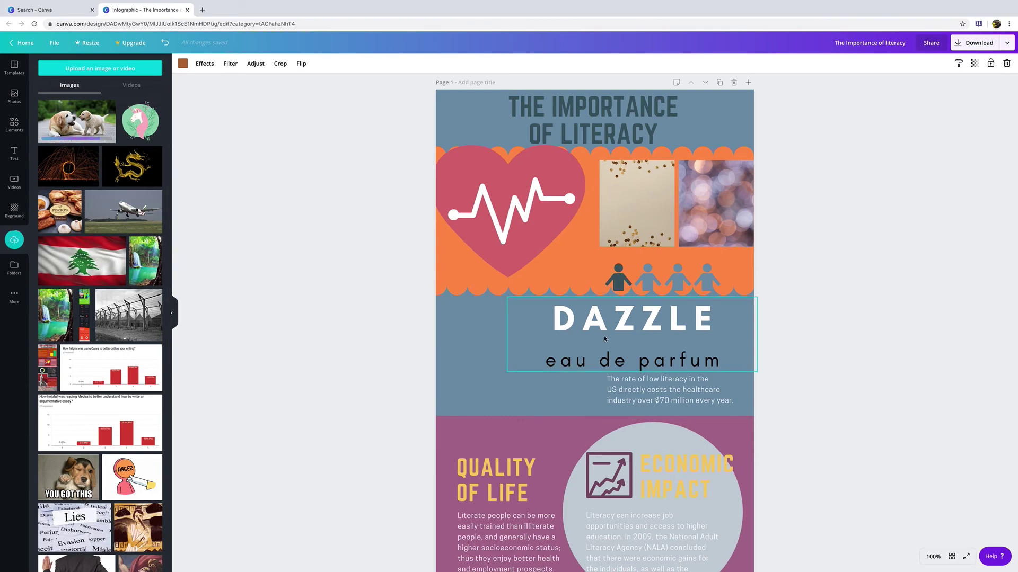
{"action": "left_click_drag", "start_coordinate": [66, 119], "coordinate": [472, 320]}
{"action": "key", "text": "Delete"}
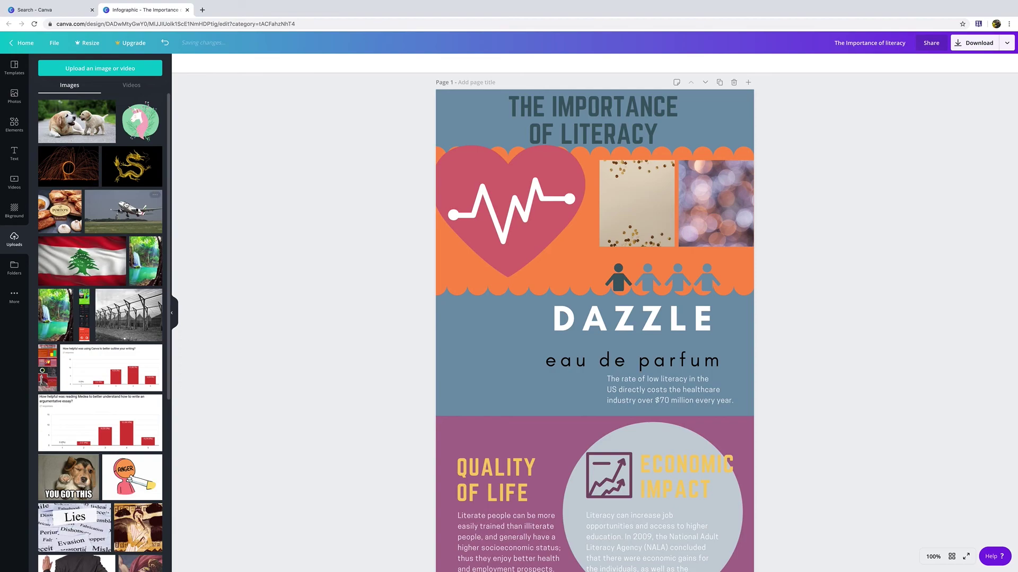
{"action": "left_click", "coordinate": [15, 125]}
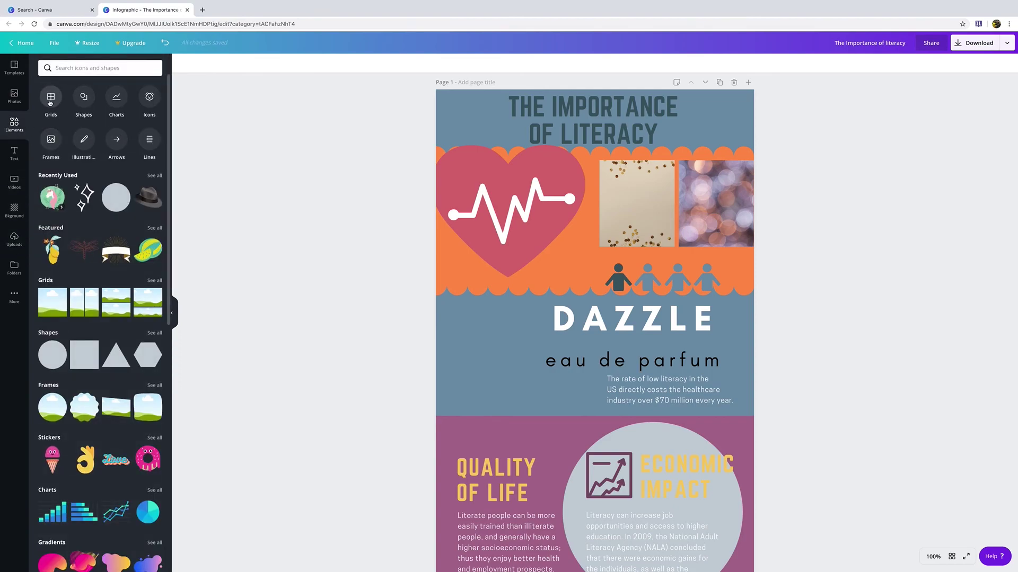
Add a single-cell grid from Elements > Grids and shrink it
{"action": "left_click", "coordinate": [49, 103]}
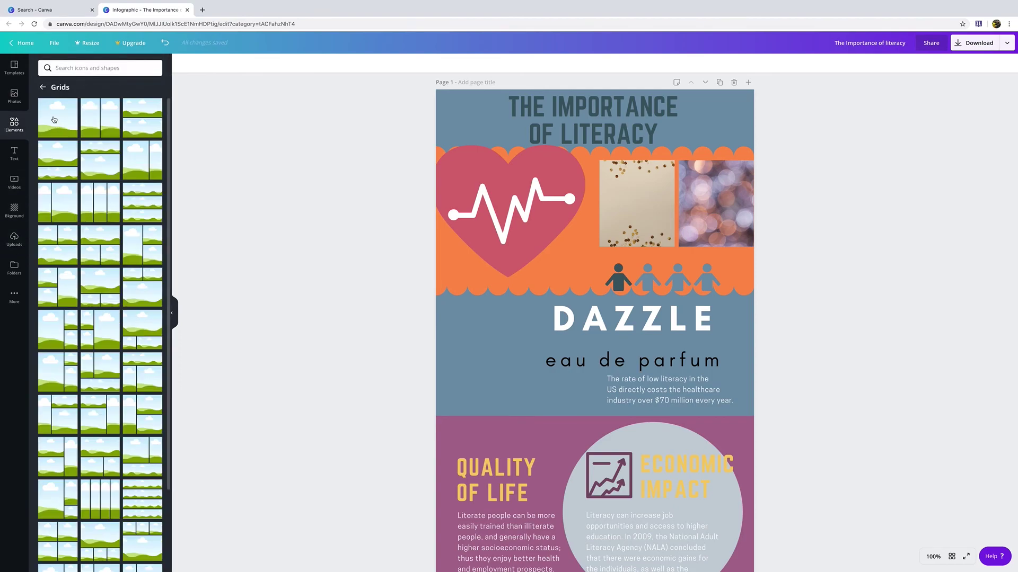
{"action": "left_click_drag", "start_coordinate": [53, 119], "coordinate": [511, 334]}
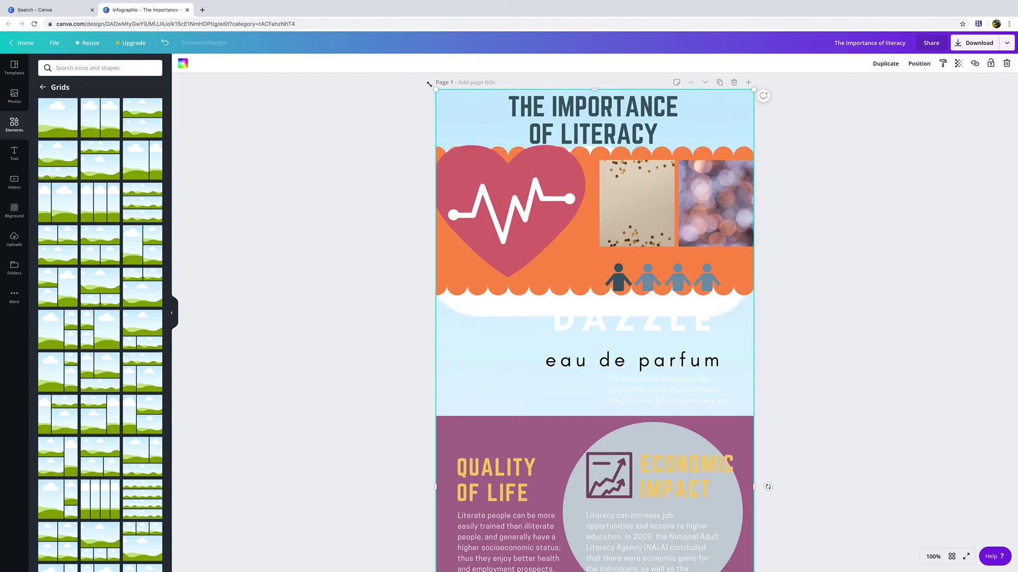
{"action": "left_click_drag", "start_coordinate": [430, 84], "coordinate": [508, 270]}
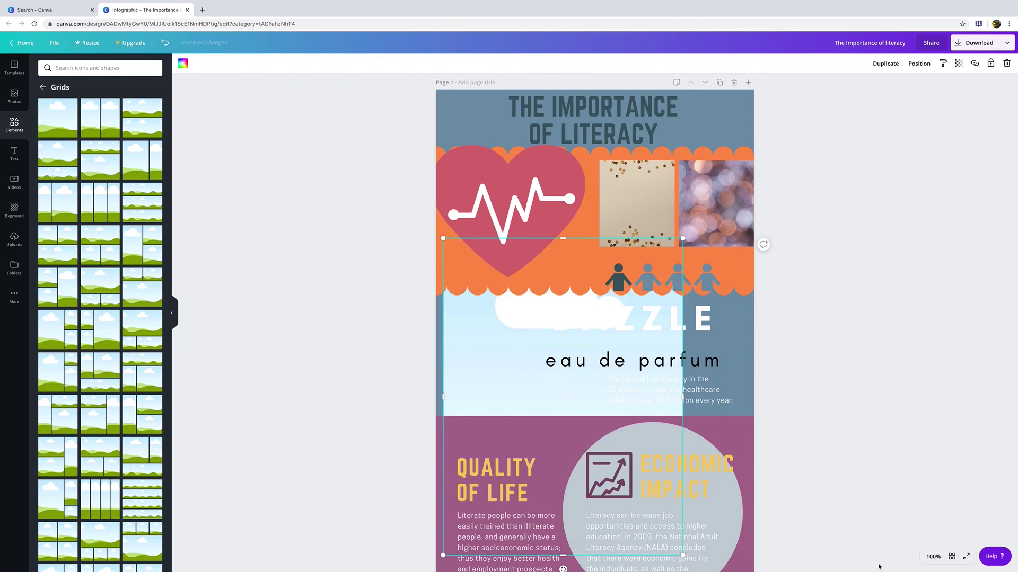
Zoom out to 25% and delete the wood-textured second page
{"action": "left_click", "coordinate": [933, 557]}
{"action": "left_click", "coordinate": [933, 486]}
{"action": "left_click", "coordinate": [649, 319]}
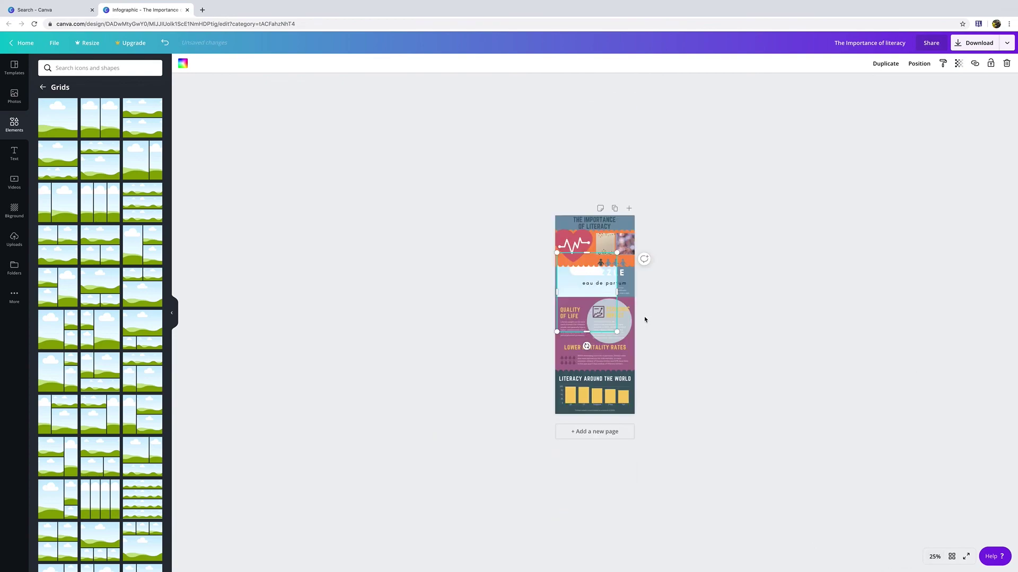
Shrink the grid into a small strip beside DAZZLE and fill it with the puppies photo
{"action": "left_click_drag", "start_coordinate": [617, 332], "coordinate": [581, 268]}
{"action": "left_click", "coordinate": [574, 282]}
{"action": "left_click", "coordinate": [588, 273]}
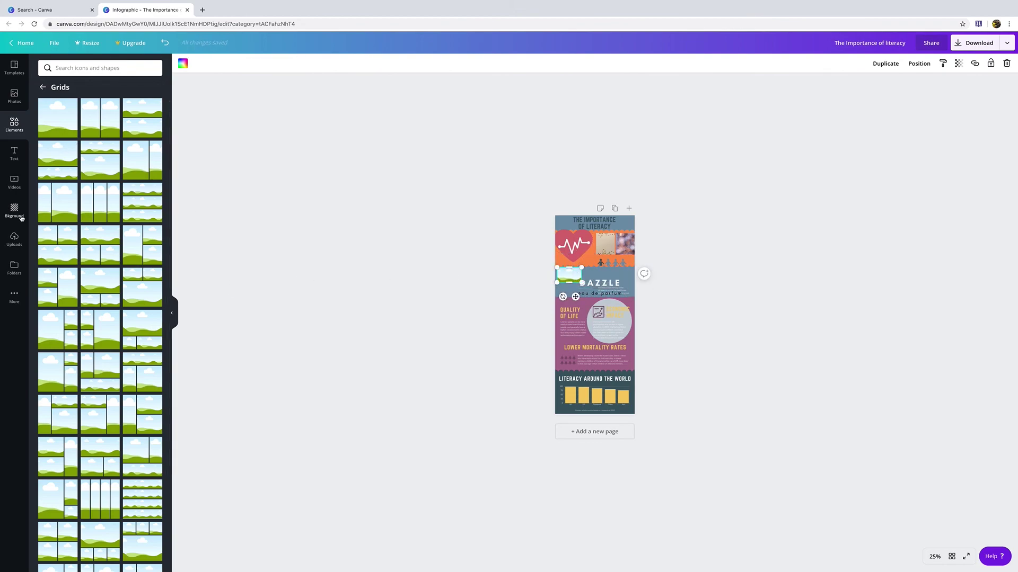
{"action": "left_click", "coordinate": [15, 240]}
{"action": "left_click_drag", "start_coordinate": [70, 123], "coordinate": [575, 275]}
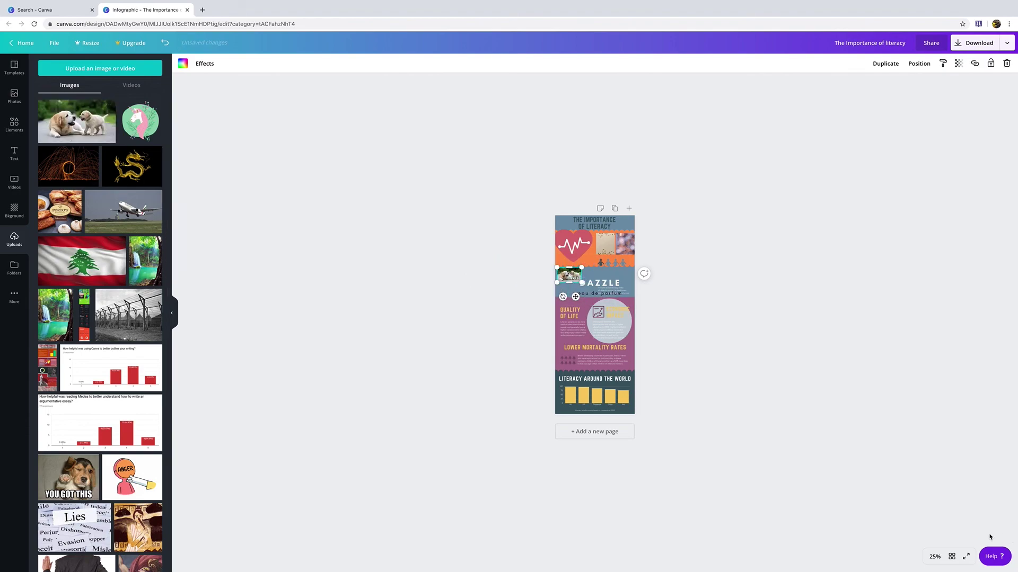
Set the zoom back to 100% and scroll to the top of page 1
{"action": "left_click", "coordinate": [935, 557]}
{"action": "left_click", "coordinate": [934, 447]}
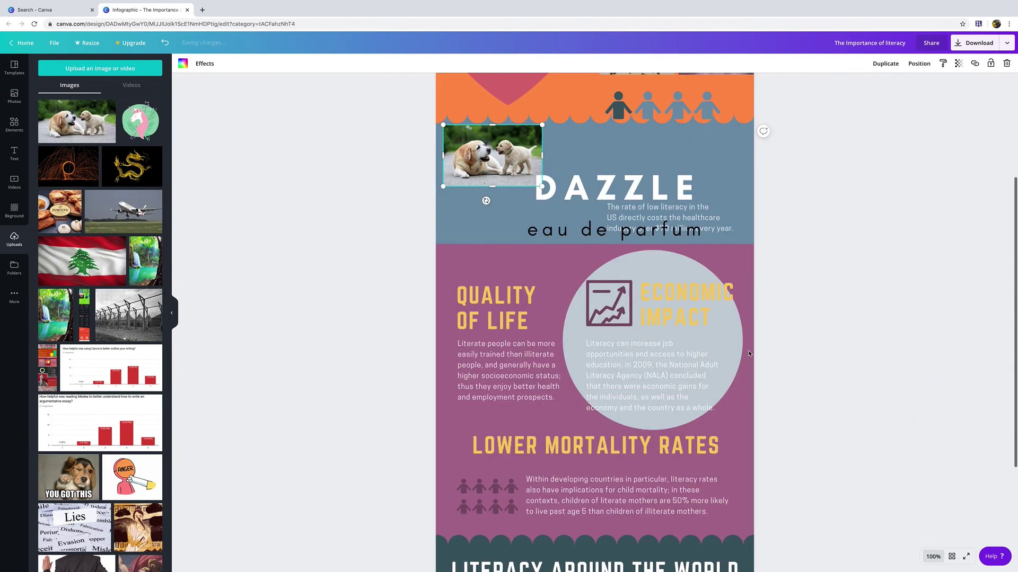
{"action": "scroll", "coordinate": [749, 352], "scroll_direction": "up", "scroll_amount": 4}
{"action": "scroll", "coordinate": [749, 351], "scroll_direction": "down", "scroll_amount": 2}
{"action": "scroll", "coordinate": [748, 366], "scroll_direction": "up", "scroll_amount": 2}
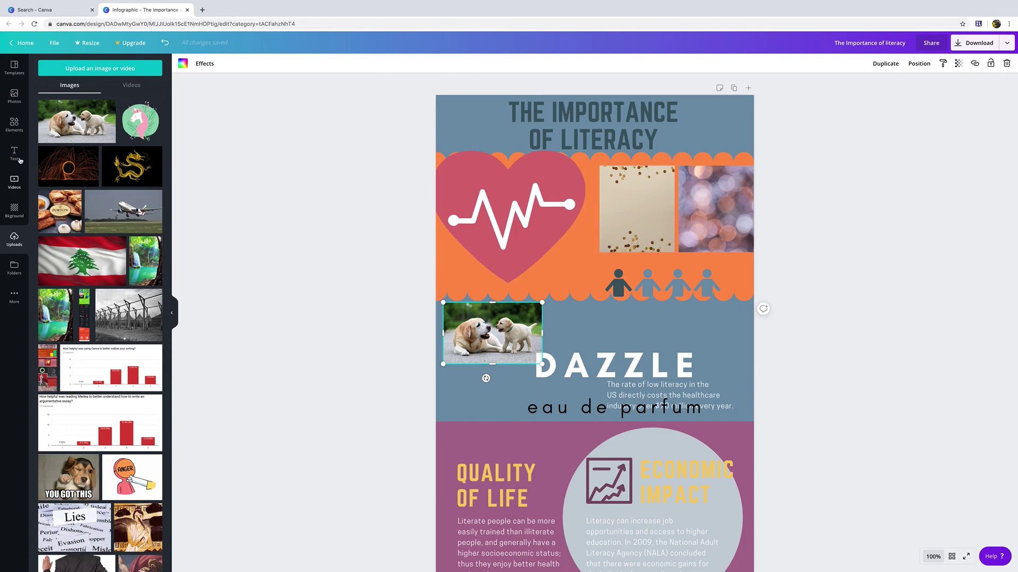
Go from Elements, past Photos and Grids, to the Charts collection
{"action": "left_click", "coordinate": [17, 131]}
{"action": "left_click", "coordinate": [14, 101]}
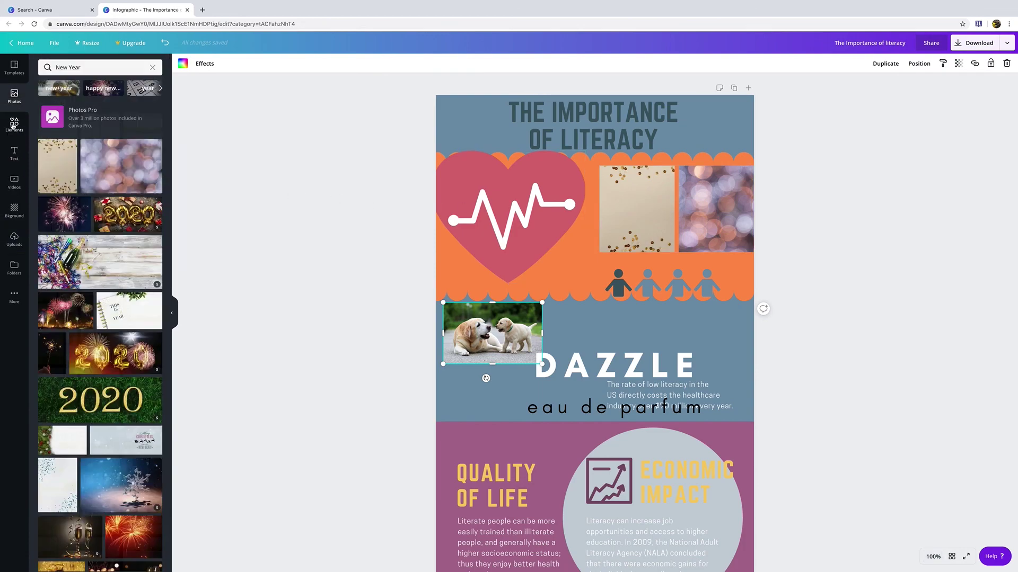
{"action": "left_click", "coordinate": [14, 125]}
{"action": "left_click", "coordinate": [42, 87]}
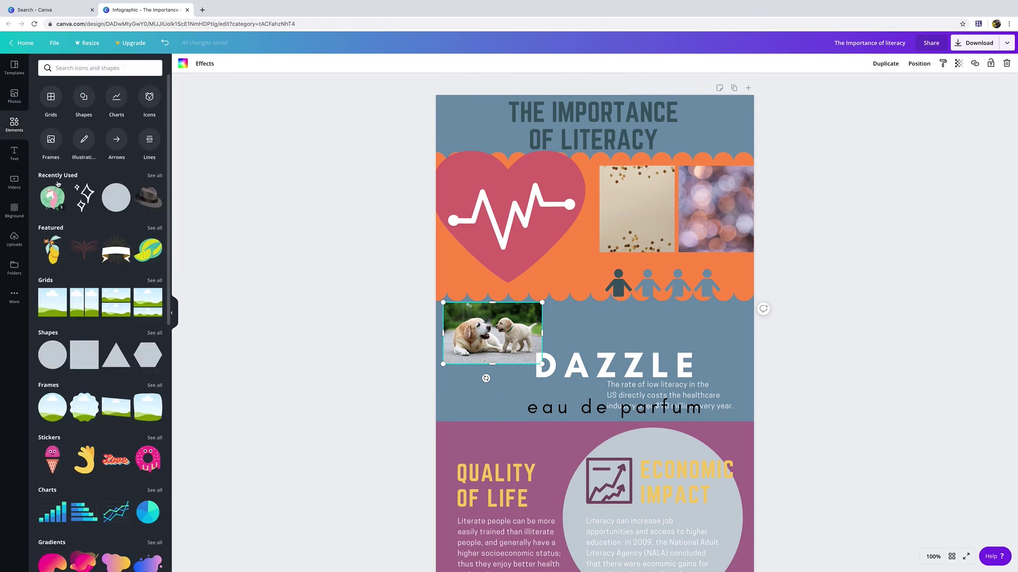
{"action": "left_click", "coordinate": [117, 97]}
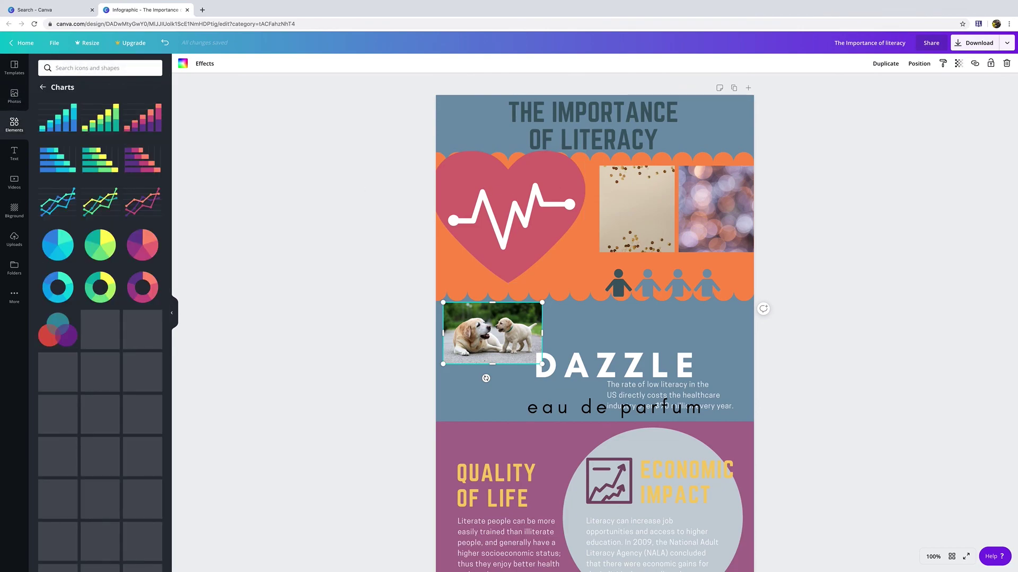